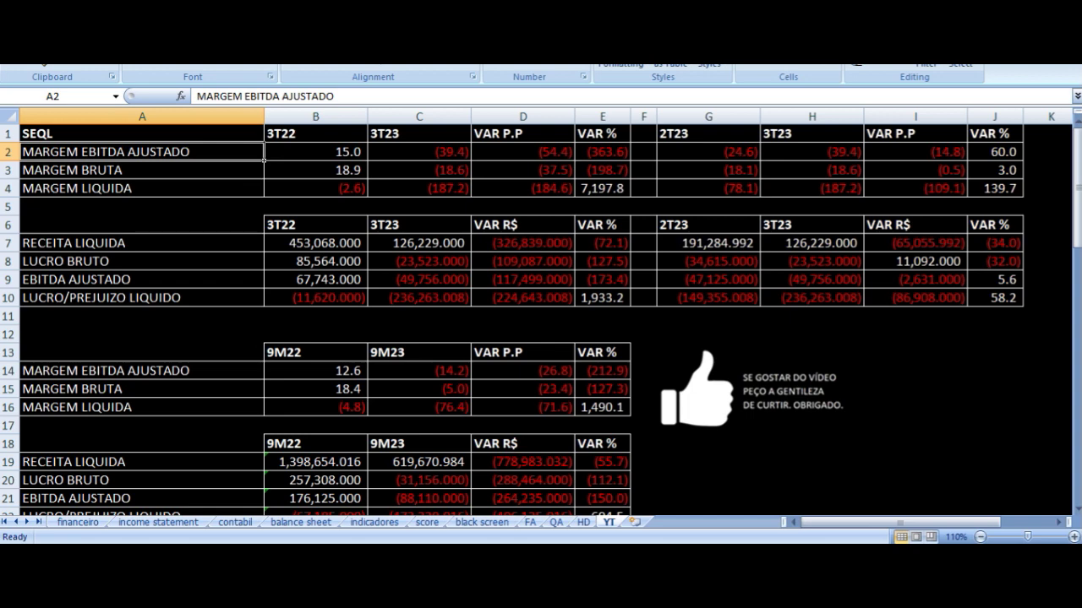
# Highlight in turn the 3T22 vs 3T23, 2T23 vs 3T23 and 9M22 vs 9M23 comparison blocks of the SEQL sheet
pyautogui.click(315, 133)
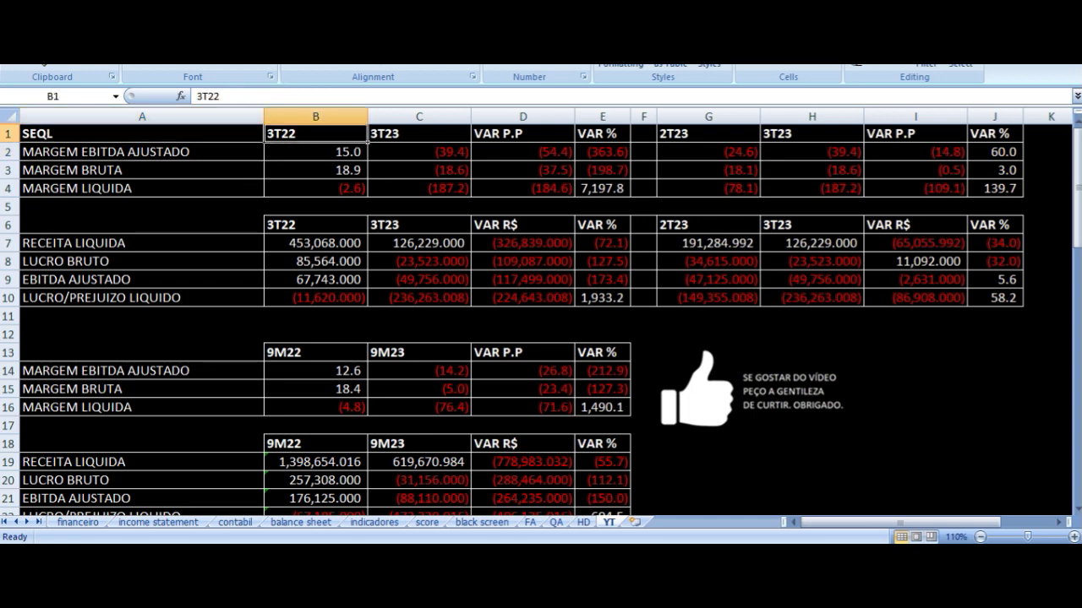
pyautogui.moveTo(330, 135); pyautogui.dragTo(572, 301)
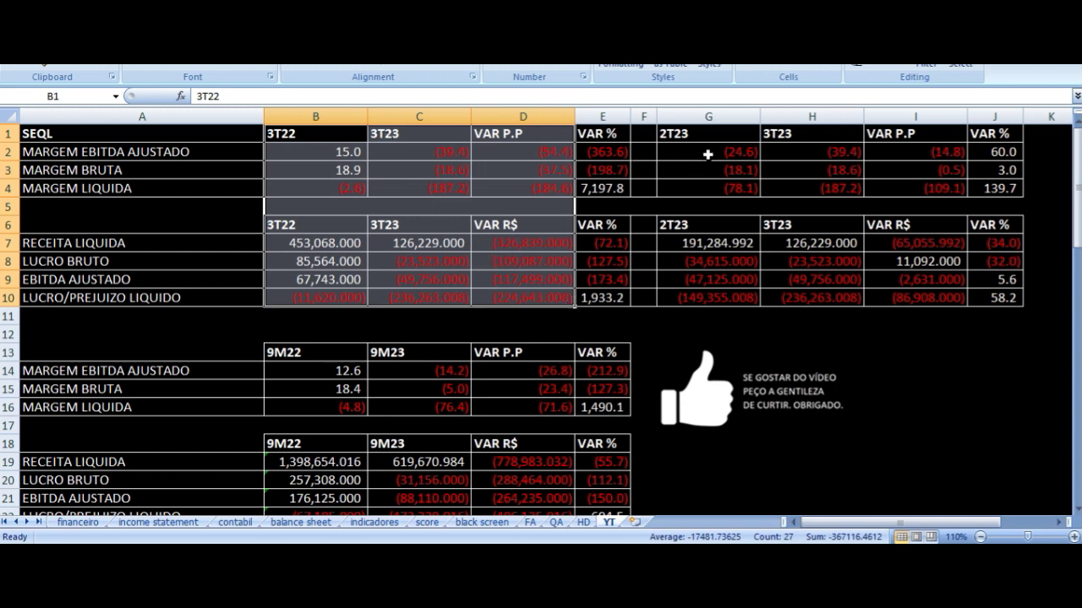
pyautogui.moveTo(708, 137); pyautogui.dragTo(946, 295)
pyautogui.moveTo(334, 359); pyautogui.dragTo(504, 442)
# Examine the MARGEM EBITDA AJUSTADO row for 3T22 and 3T23, cell by cell through its VAR P.P value
pyautogui.click(329, 152)
pyautogui.press('Left')
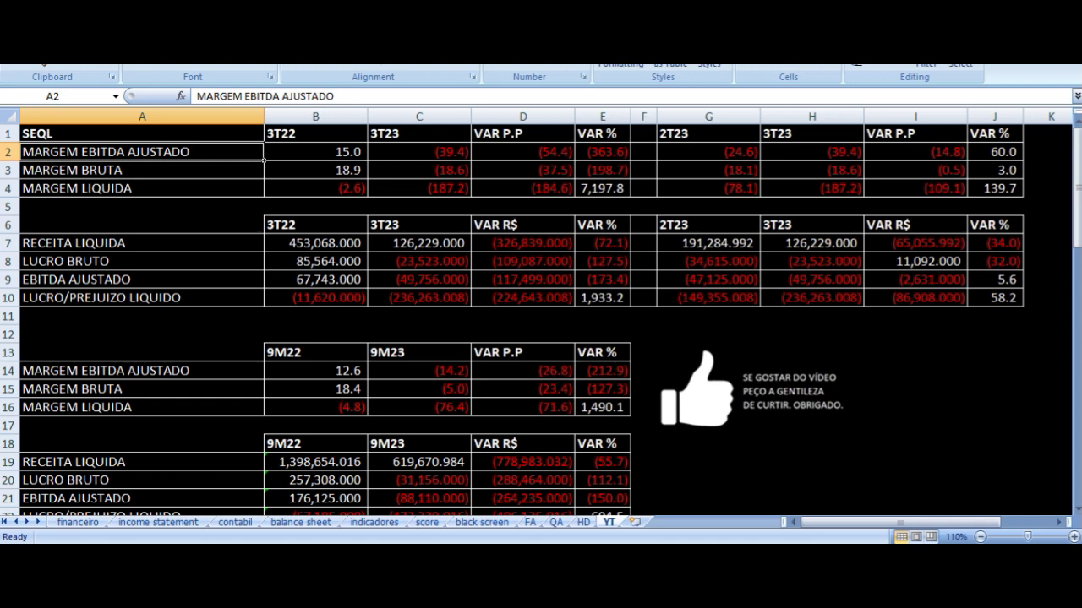
pyautogui.press('Right')
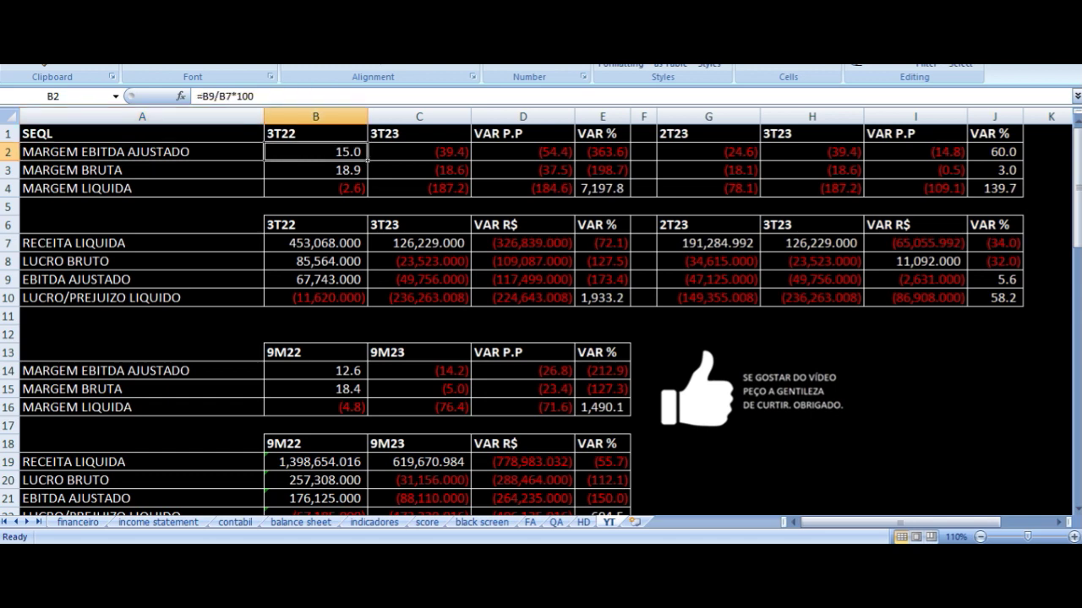
pyautogui.click(418, 152)
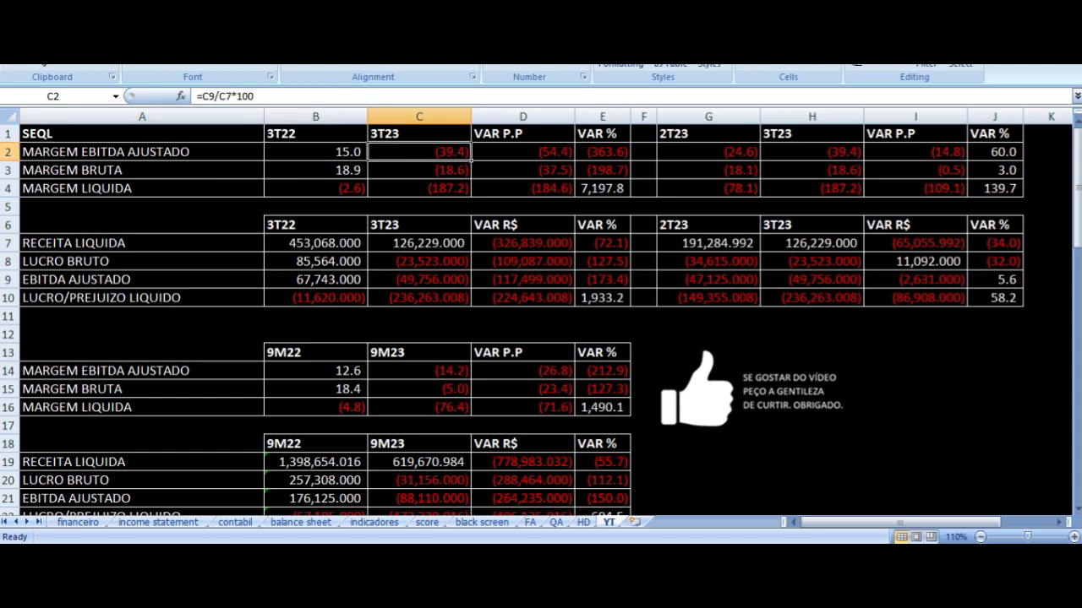
pyautogui.click(522, 152)
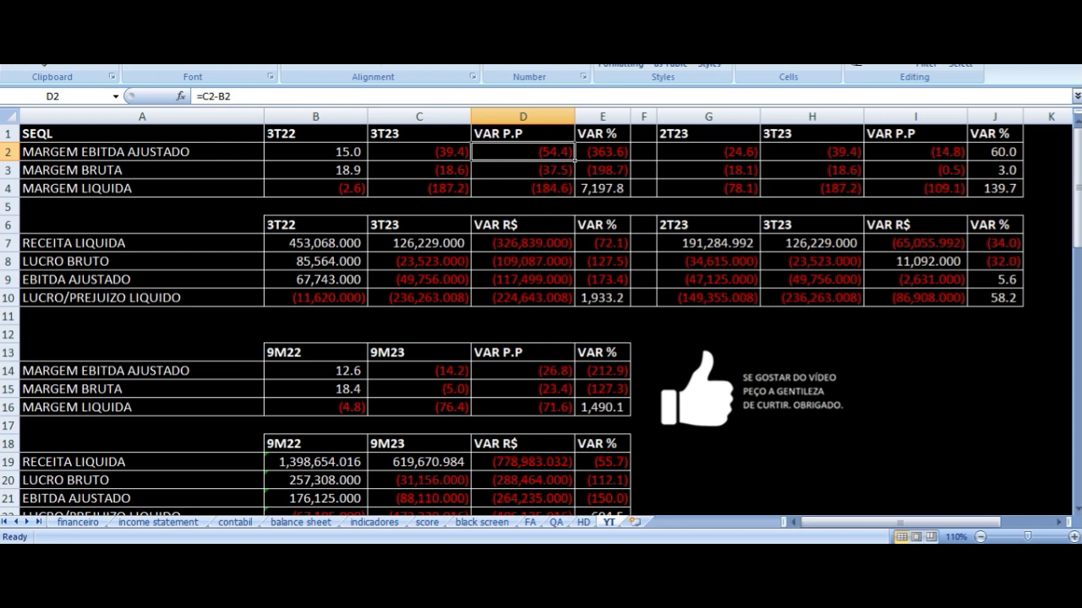
# Examine the MARGEM BRUTA row for 3T22 and 3T23, cell by cell through its VAR P.P value
pyautogui.press('Down')
pyautogui.press('Left')
pyautogui.press('Left')
pyautogui.press('Left')
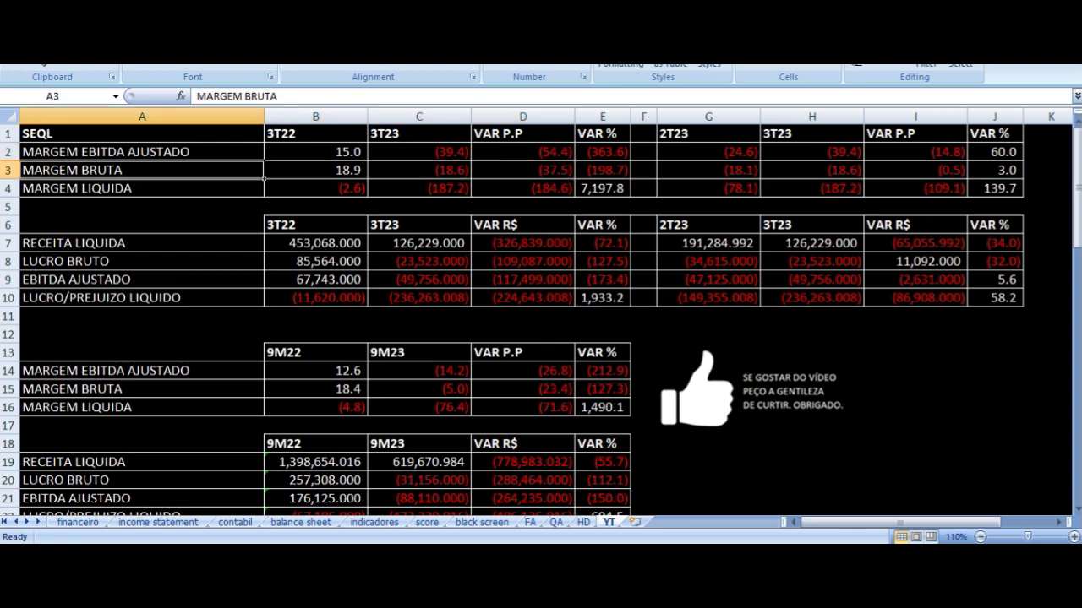
pyautogui.press('Right')
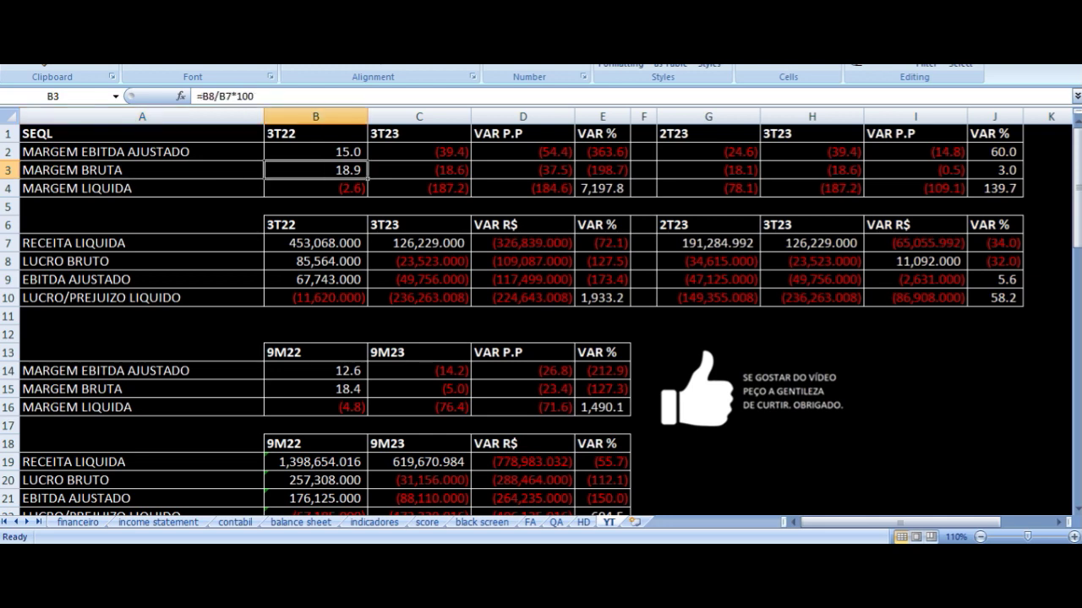
pyautogui.press('Right')
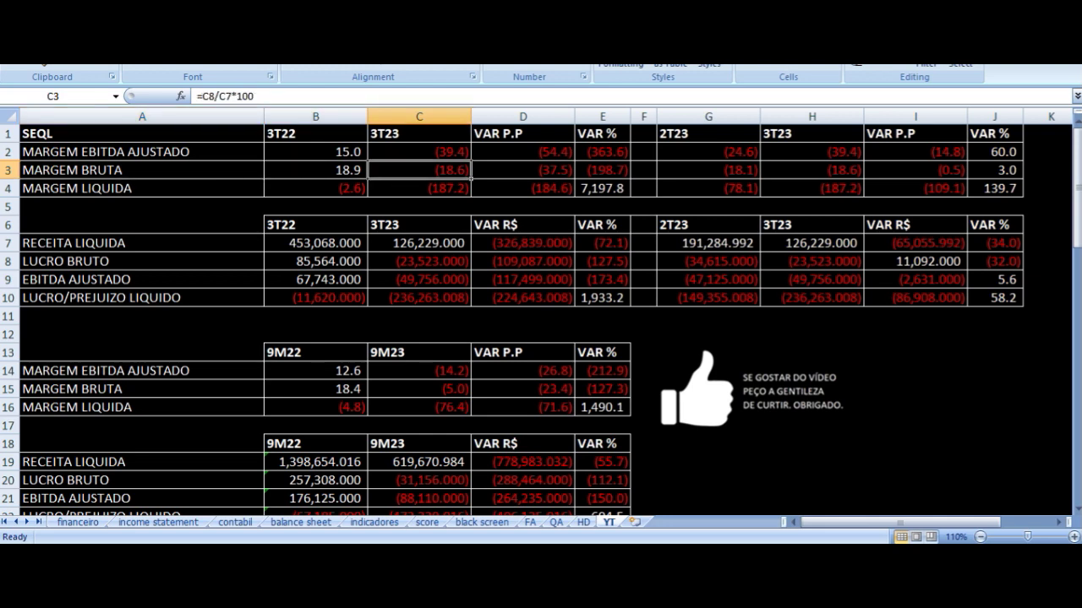
pyautogui.press('Right')
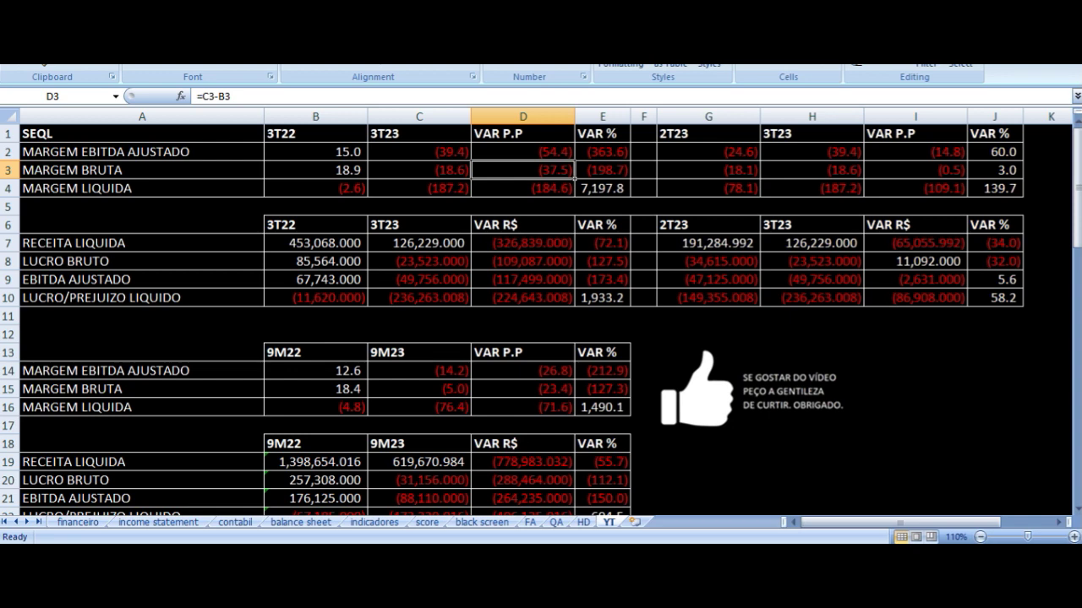
# Examine the MARGEM LIQUIDA row for 3T22 and 3T23, cell by cell through its VAR P.P value
pyautogui.press('Down')
pyautogui.press('Left')
pyautogui.press('Left')
pyautogui.press('Left')
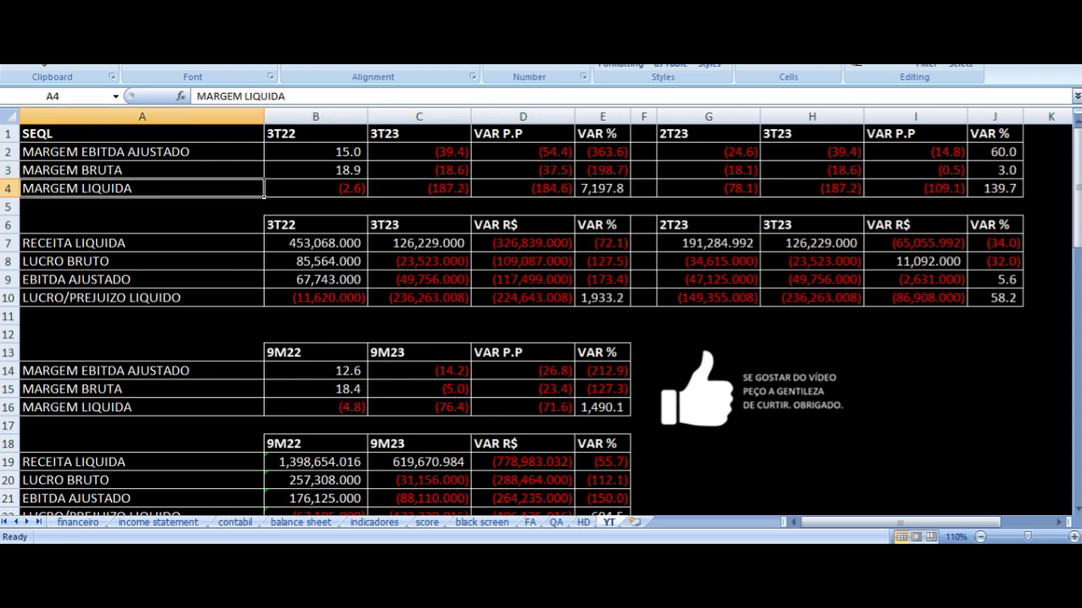
pyautogui.press('Right')
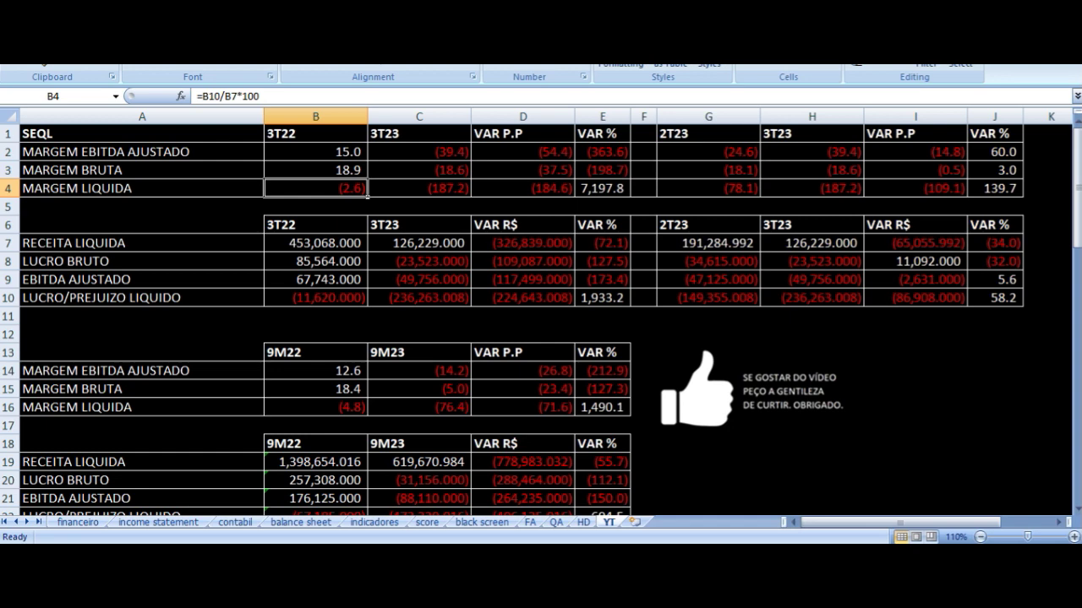
pyautogui.press('Right')
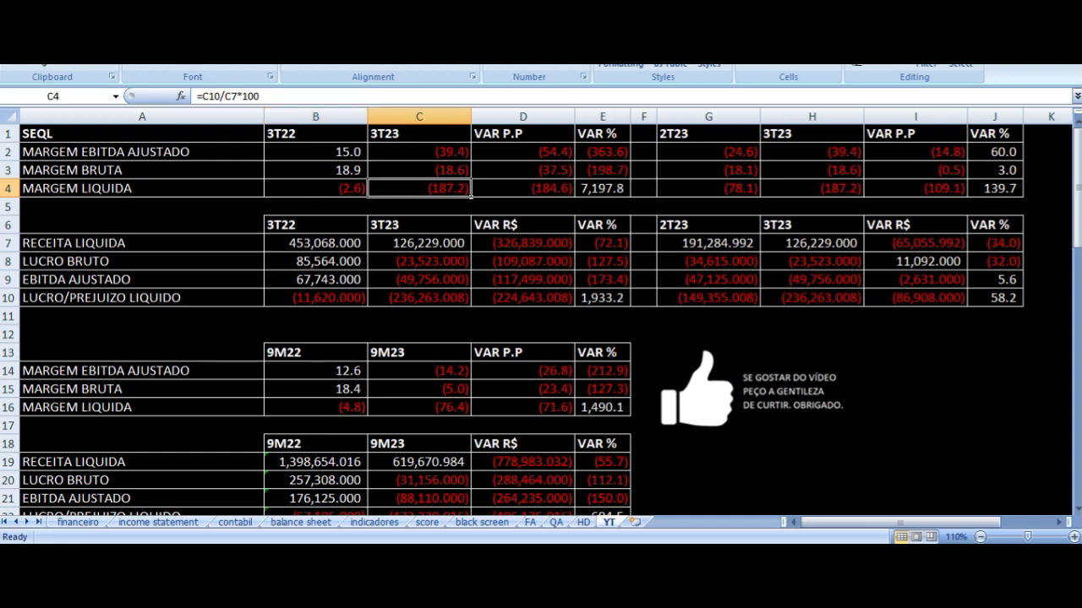
pyautogui.press('Right')
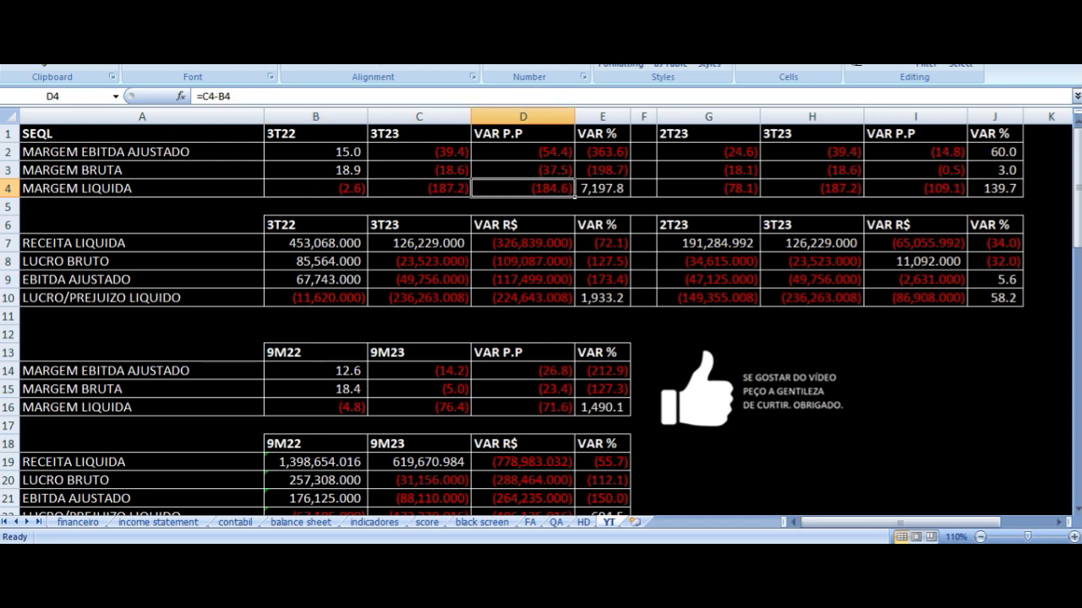
# Examine the RECEITA LIQUIDA row for 3T22 and 3T23, cell by cell through its VAR % value
pyautogui.press('Down')
pyautogui.press('Down')
pyautogui.press('Down')
pyautogui.press('Left')
pyautogui.press('Left')
pyautogui.press('Left')
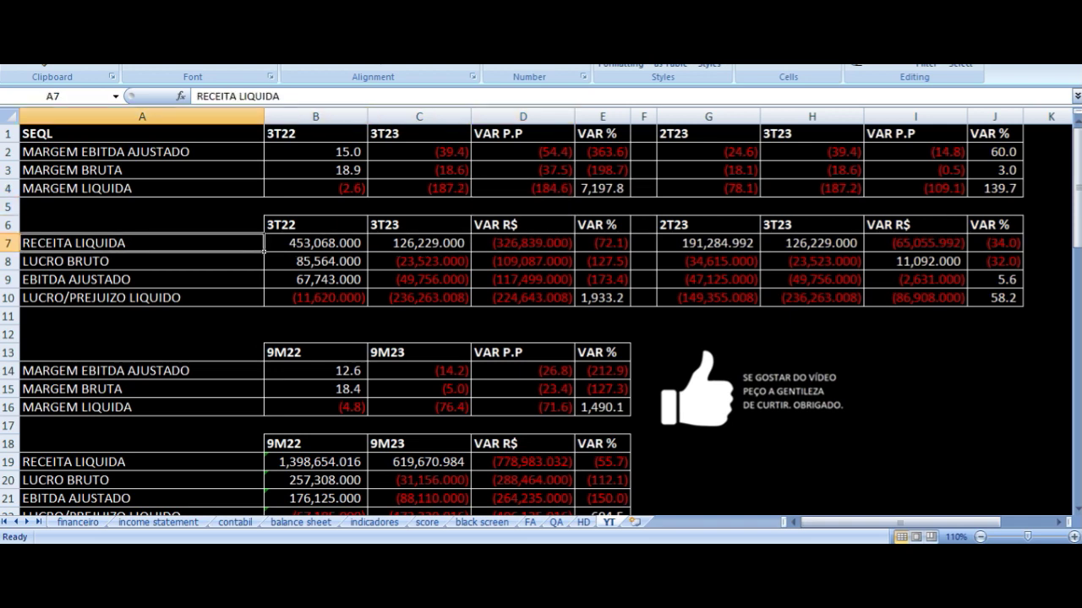
pyautogui.press('Right')
pyautogui.press('Up')
pyautogui.press('Down')
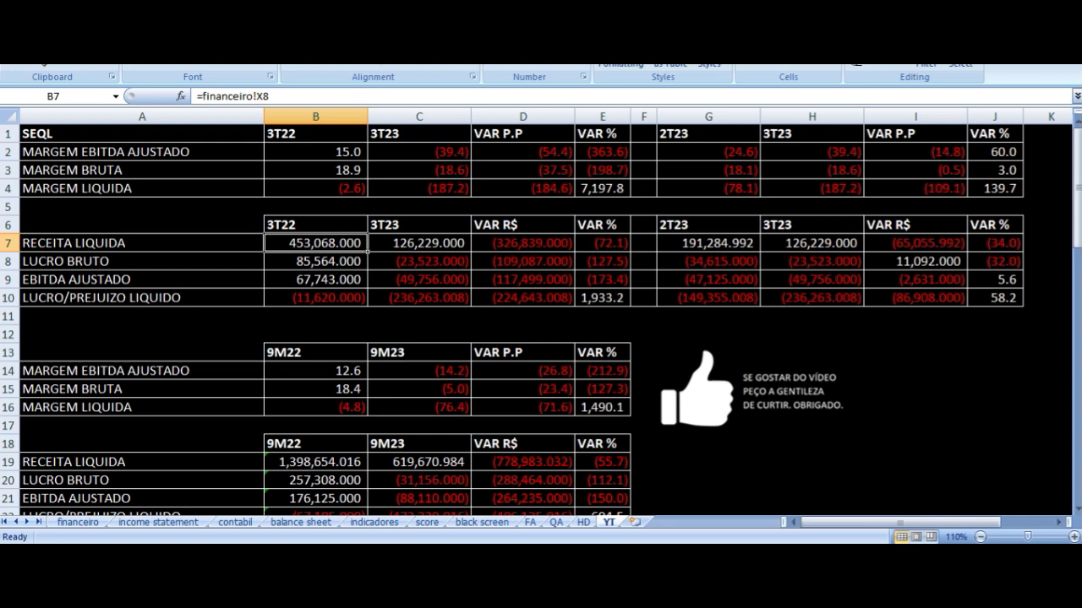
pyautogui.press('Right')
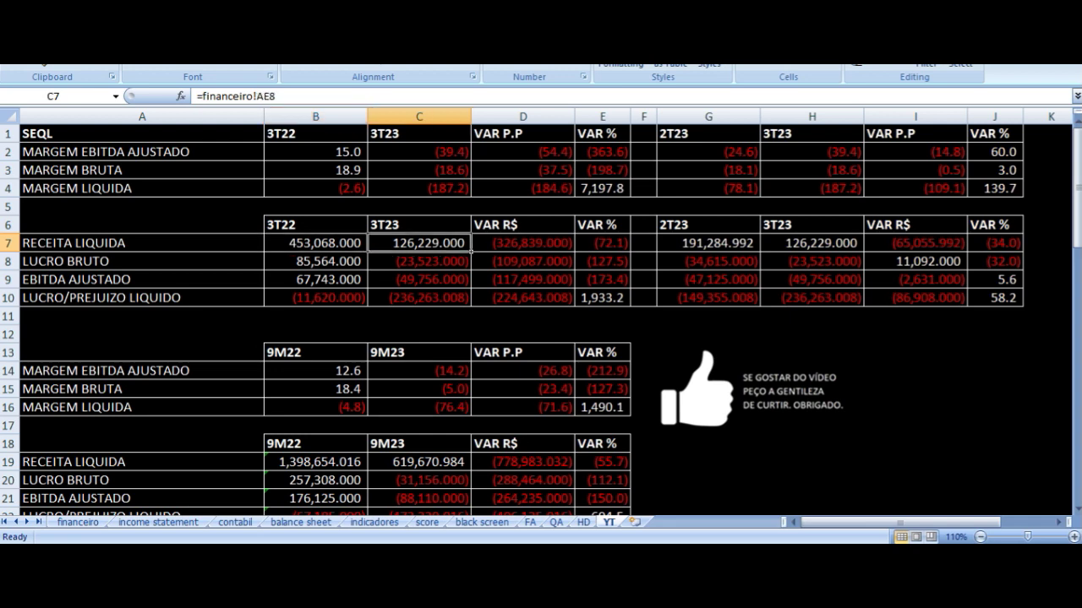
pyautogui.press('Right')
pyautogui.press('Right')
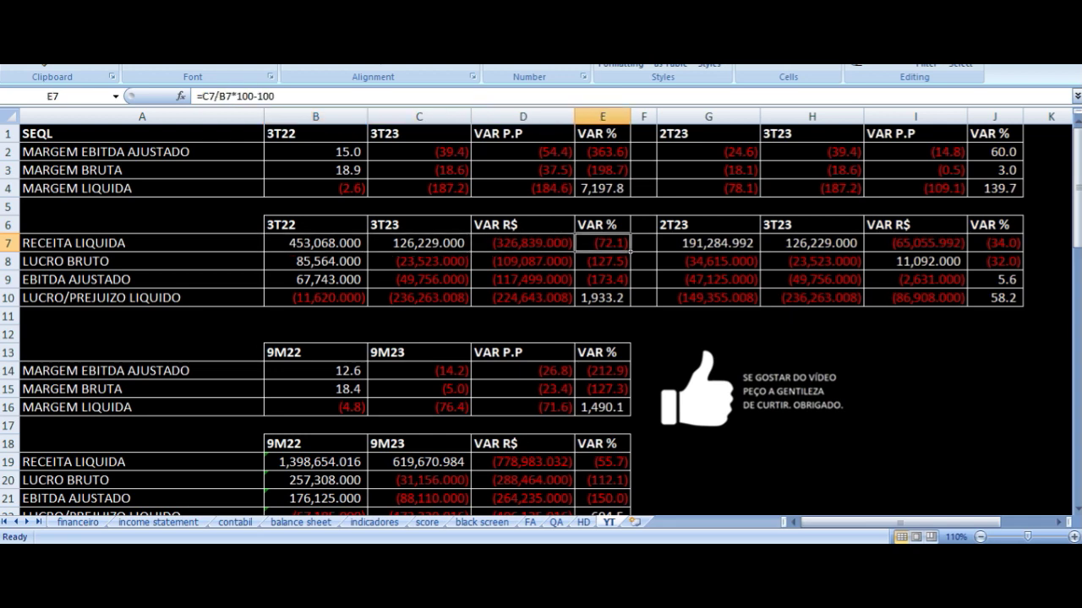
# Examine the LUCRO BRUTO row for 3T22 and 3T23, including its VAR % and VAR R$ values
pyautogui.press('Down')
pyautogui.press('Left')
pyautogui.press('Left')
pyautogui.press('Left')
pyautogui.press('Left')
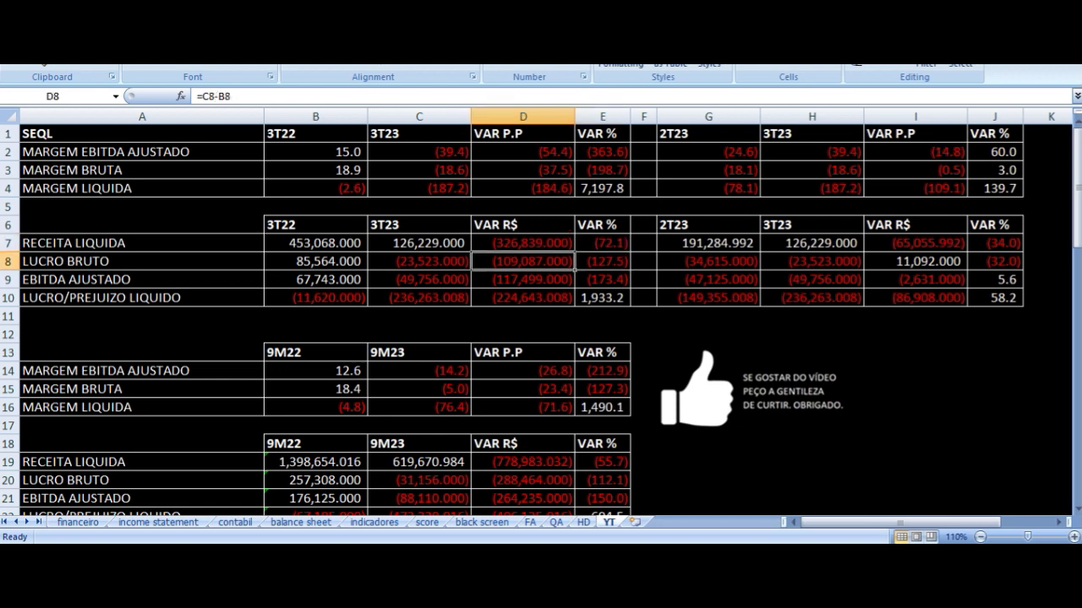
pyautogui.press('Right')
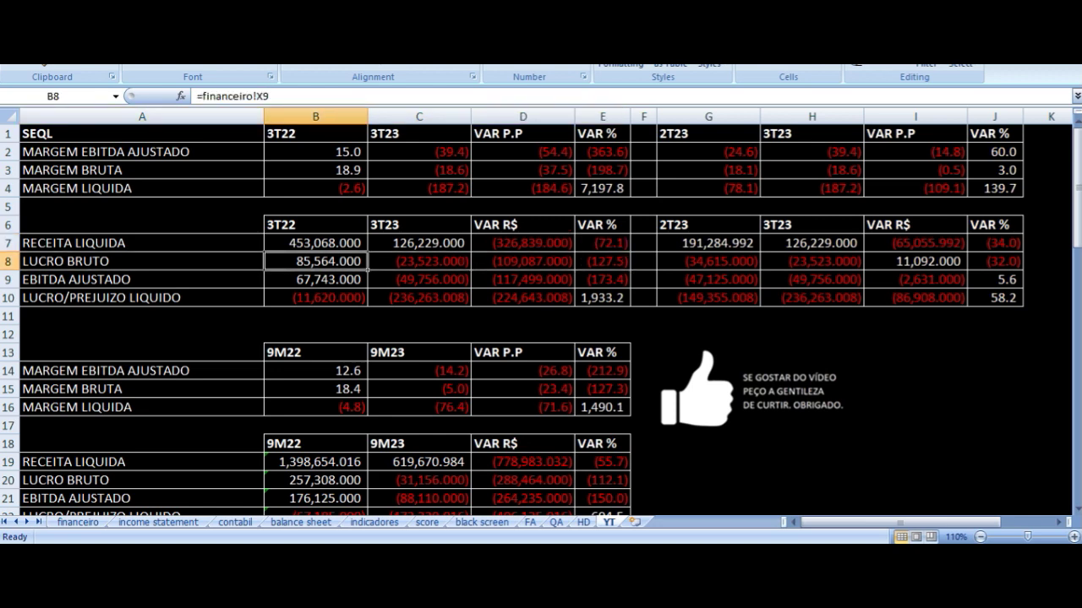
pyautogui.press('Right')
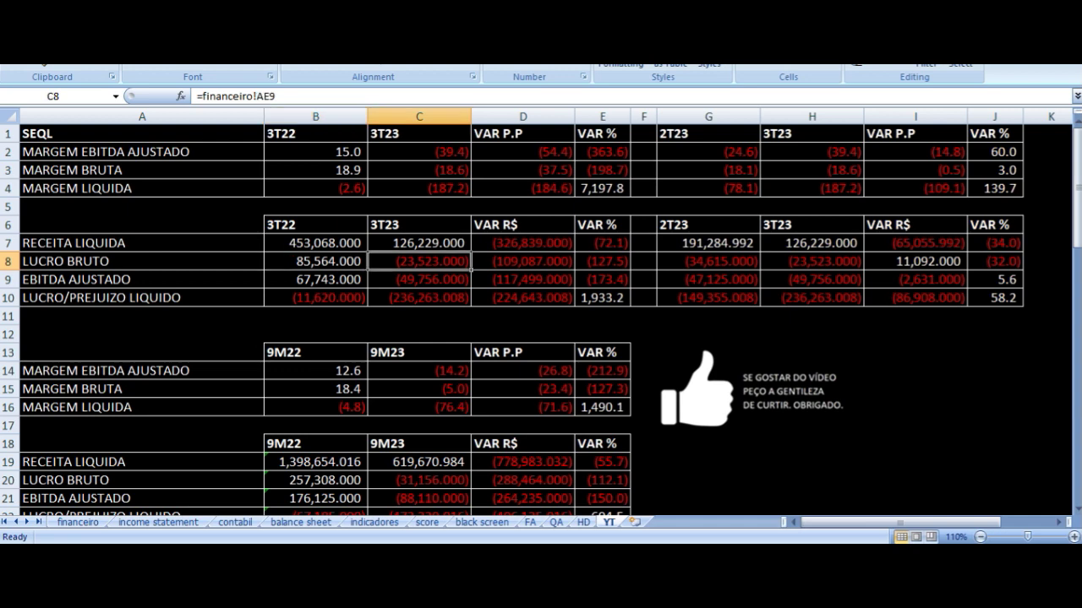
pyautogui.press('Right')
pyautogui.press('Right')
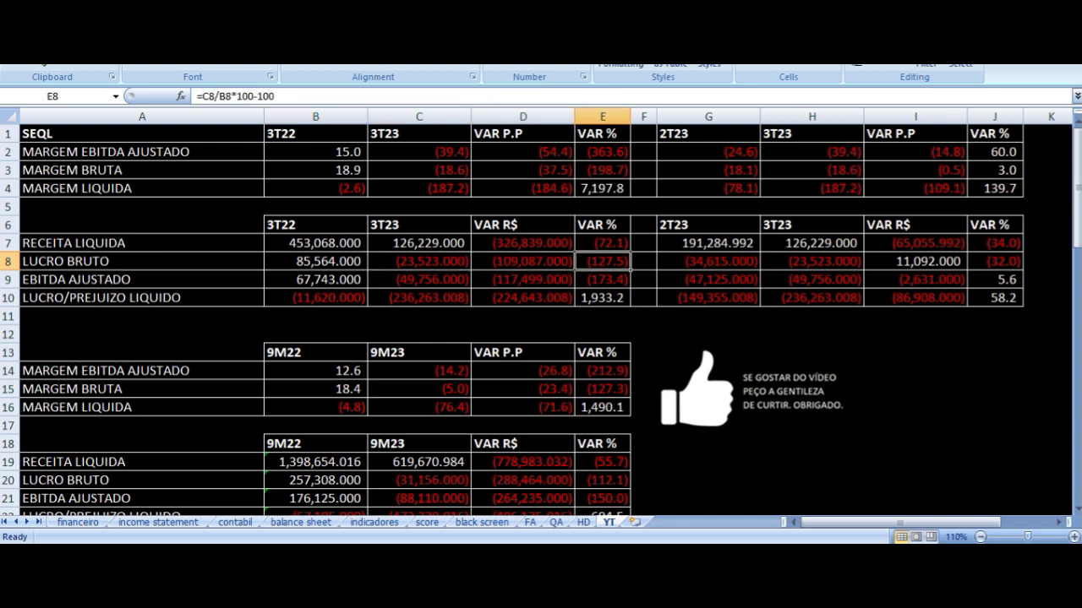
pyautogui.press('Left')
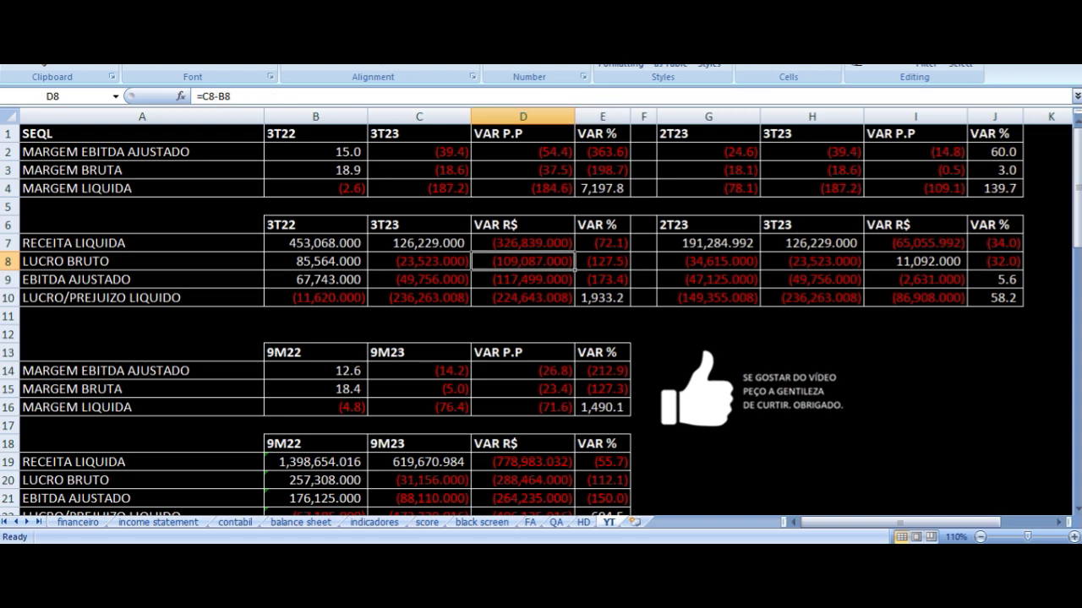
# Examine the quarterly EBITDA AJUSTADO row for 3T22 and 3T23, including its VAR R$ and VAR % values
pyautogui.press('Down')
pyautogui.press('Left')
pyautogui.press('Left')
pyautogui.press('Left')
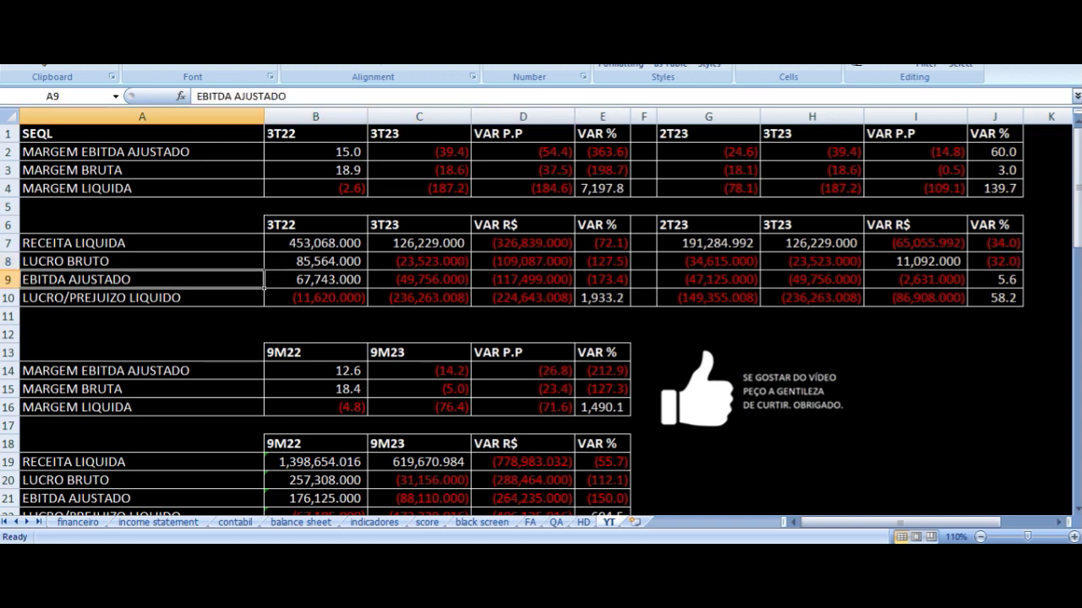
pyautogui.press('Right')
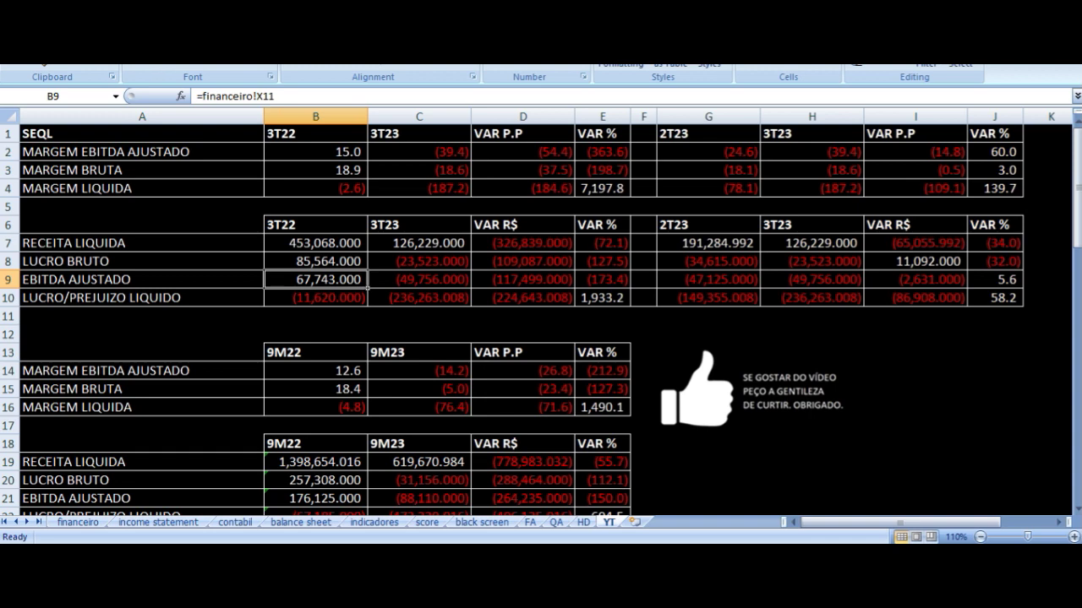
pyautogui.press('Right')
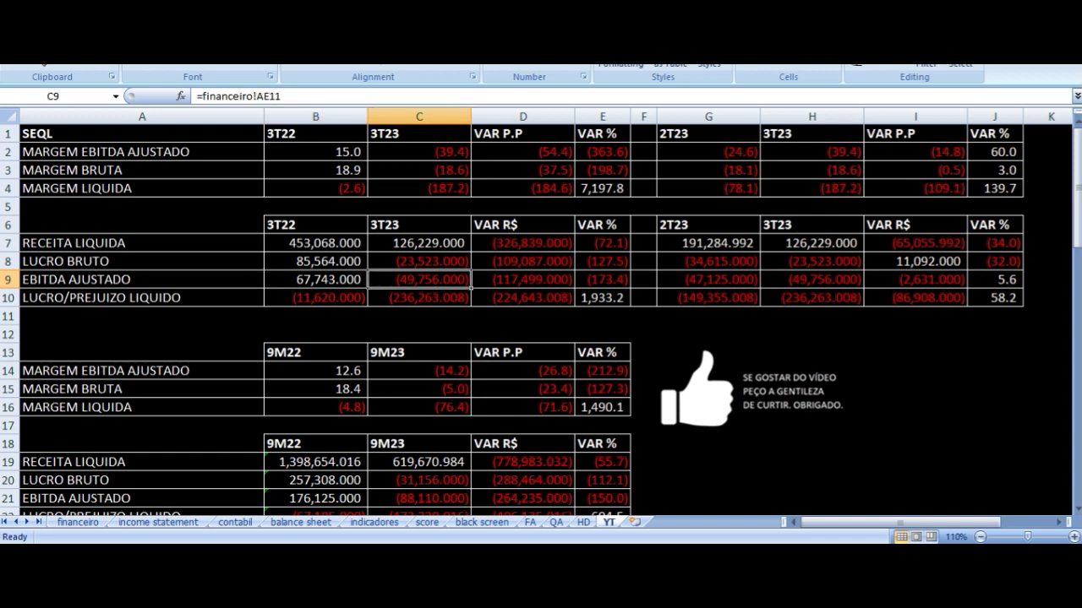
pyautogui.press('Right')
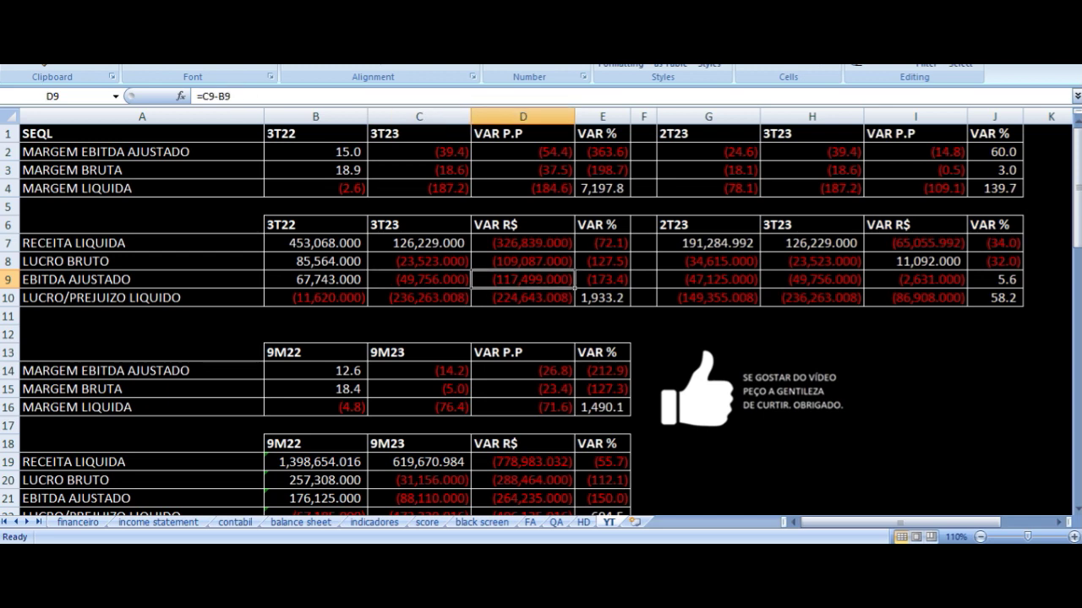
pyautogui.press('Right')
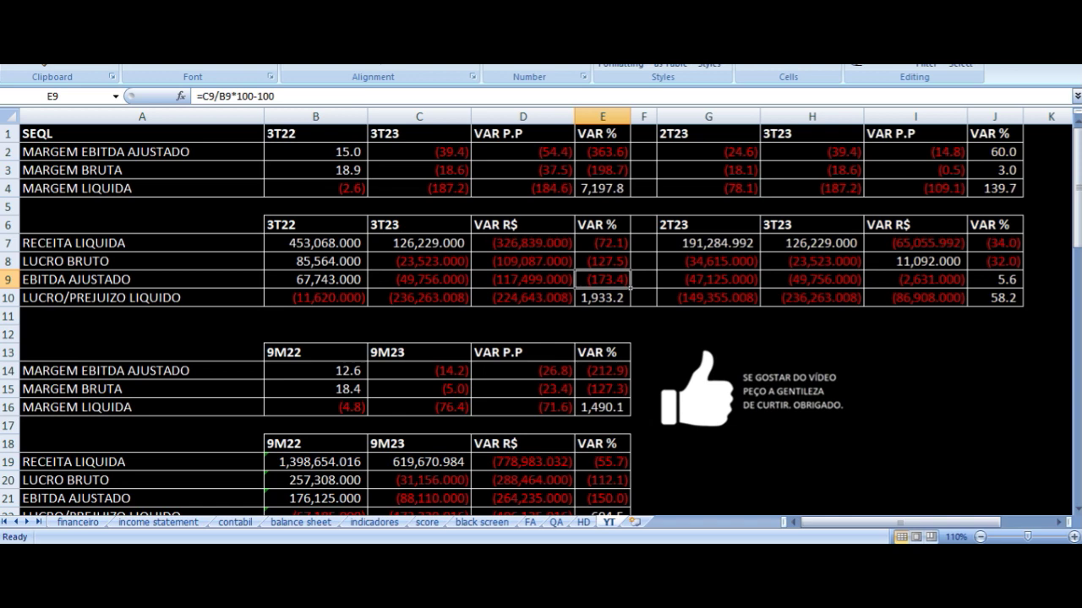
# Examine the LUCRO/PREJUIZO LIQUIDO row for 3T22 and 3T23, including its VAR R$ and VAR % values
pyautogui.press('Down')
pyautogui.press('Left')
pyautogui.press('Left')
pyautogui.press('Left')
pyautogui.press('Left')
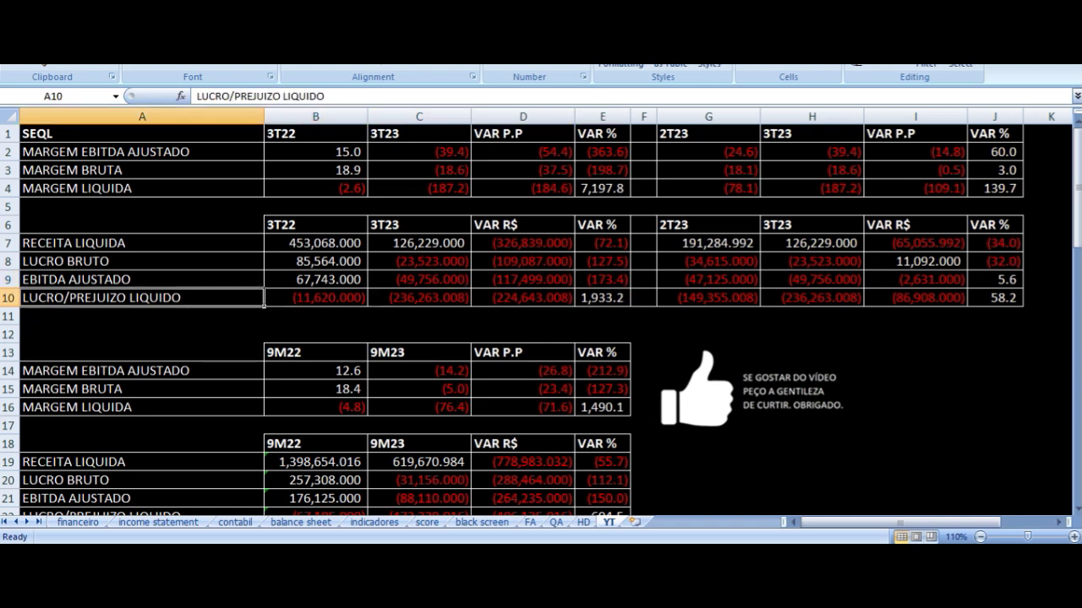
pyautogui.press('Right')
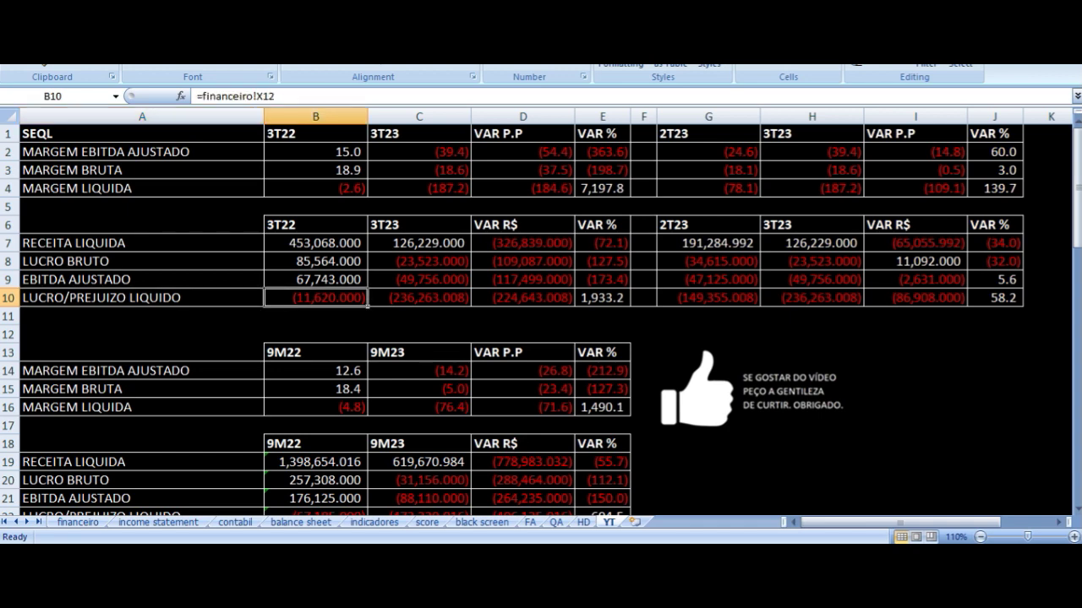
pyautogui.press('Right')
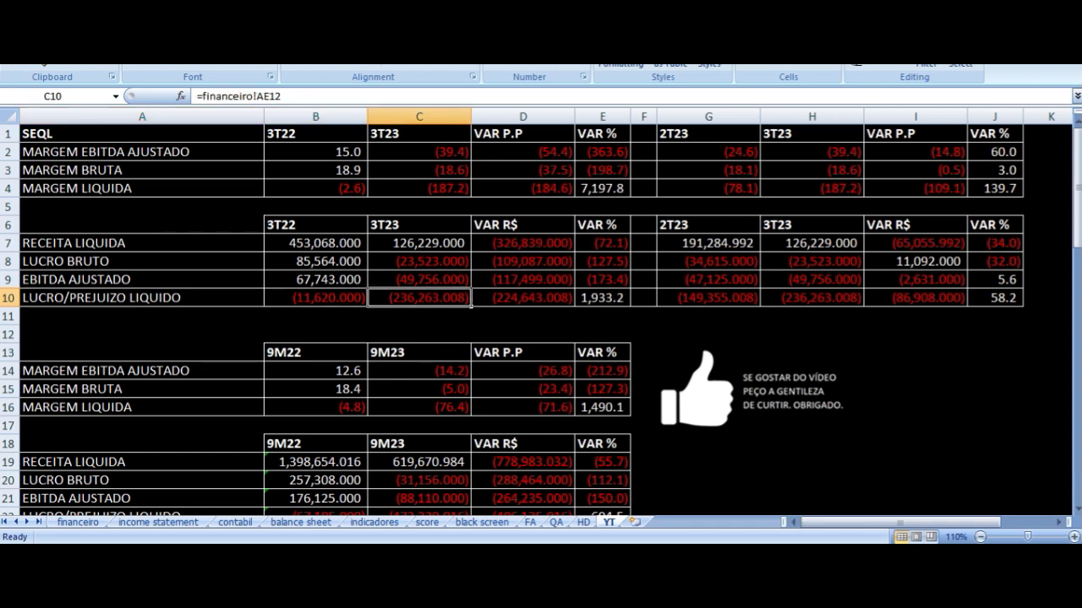
pyautogui.press('Right')
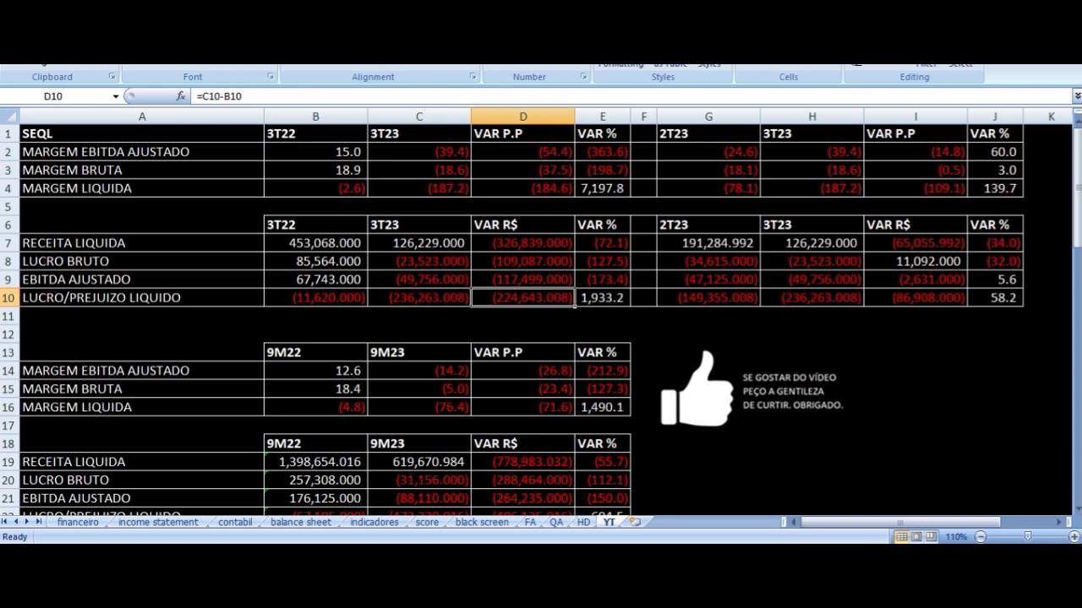
pyautogui.press('Right')
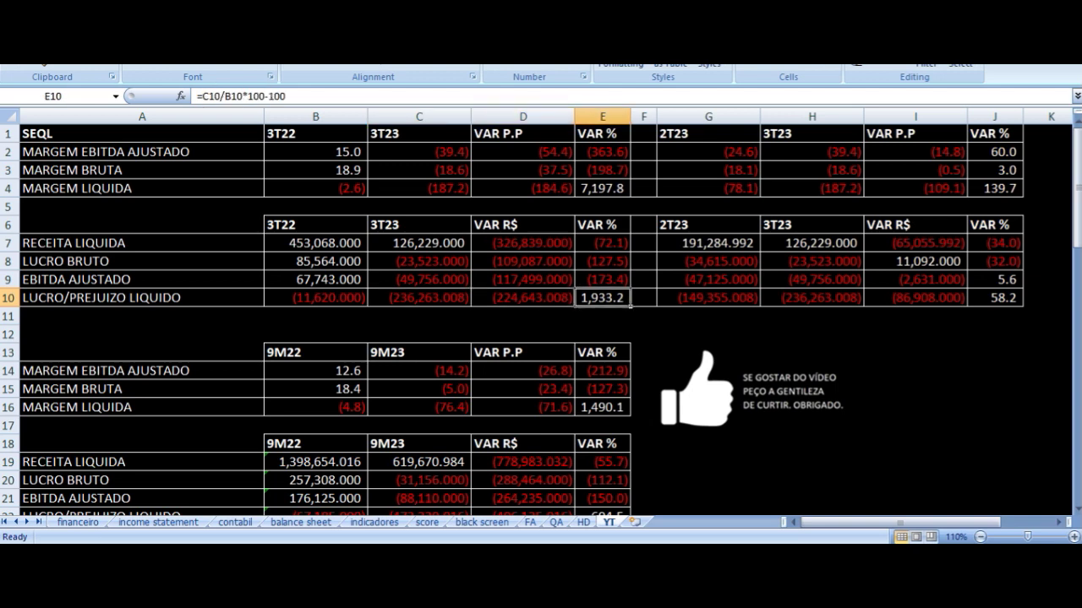
pyautogui.press('Left')
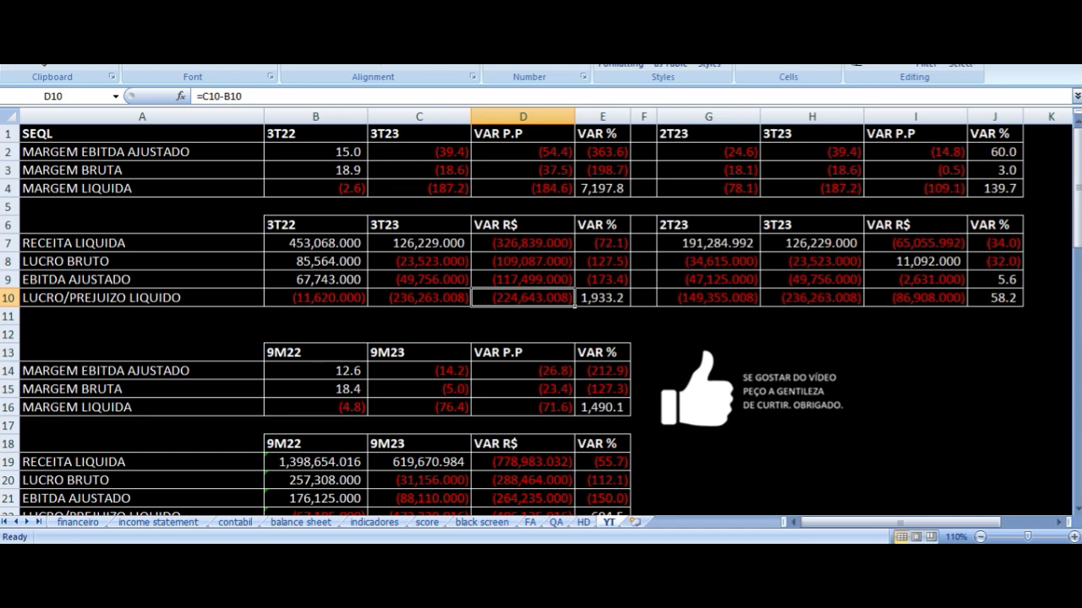
# Go back to the VAR R$ value of RECEITA LIQUIDA in the 3T22 vs 3T23 comparison
pyautogui.press('Up')
pyautogui.press('Up')
pyautogui.press('Up')
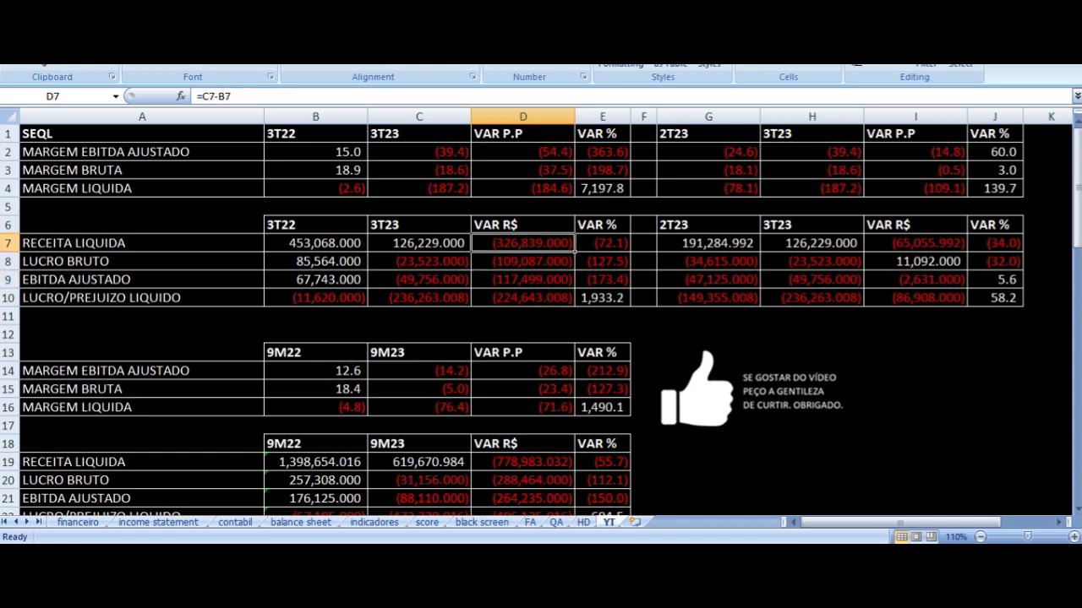
# Highlight the full 3T22 vs 3T23 comparison in B2:E10, and return to the 3T22 RECEITA LIQUIDA value
pyautogui.moveTo(356, 152); pyautogui.dragTo(591, 290)
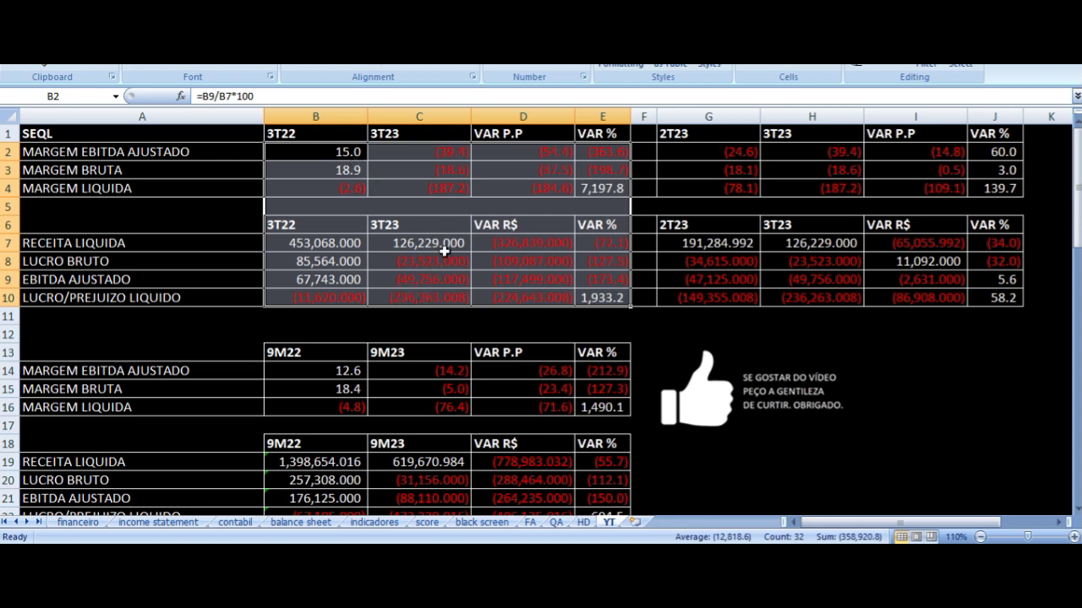
pyautogui.click(299, 244)
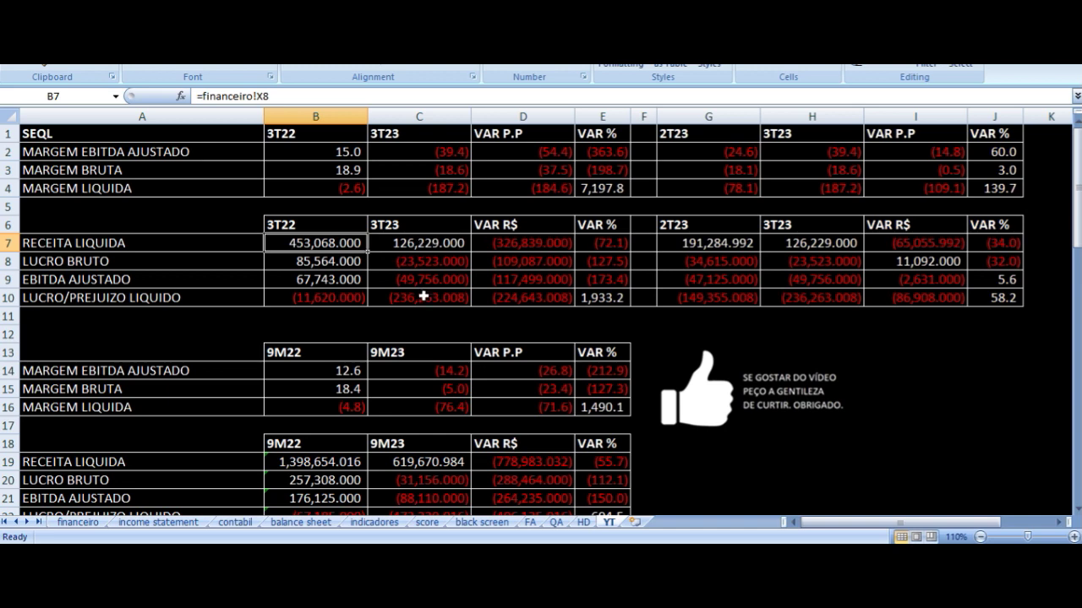
# Examine the MARGEM EBITDA AJUSTADO row in the 2T23 vs 3T23 comparison, including its VAR P.P value
pyautogui.click(701, 136)
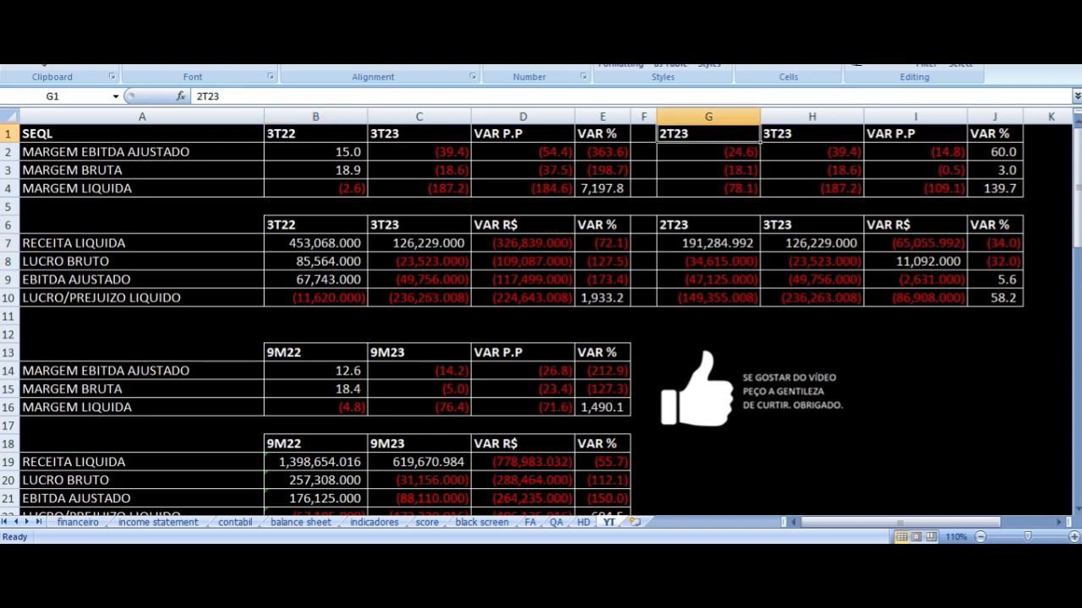
pyautogui.click(811, 134)
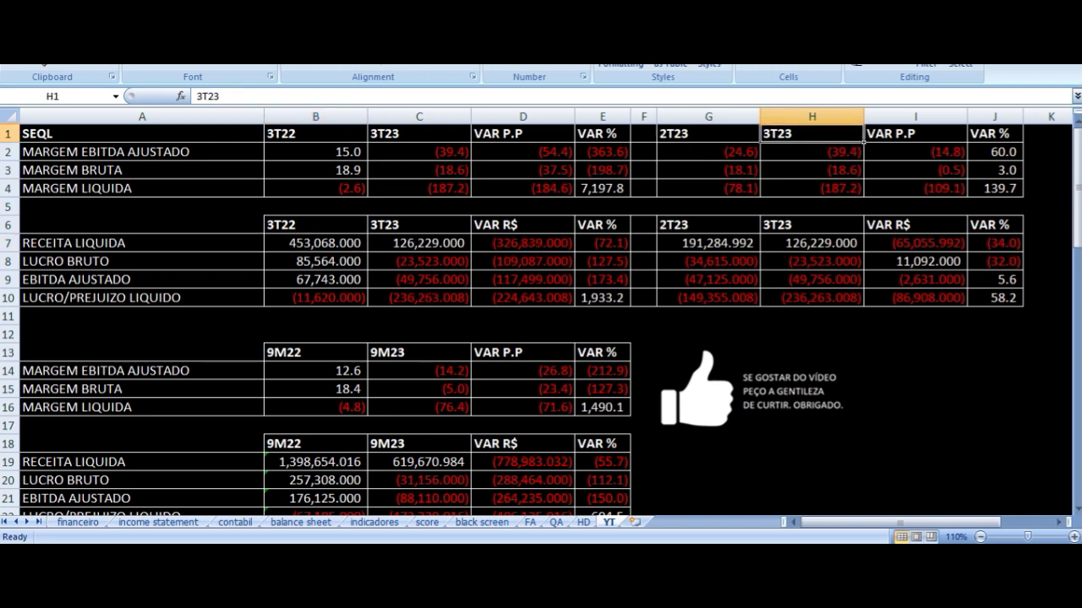
pyautogui.click(708, 152)
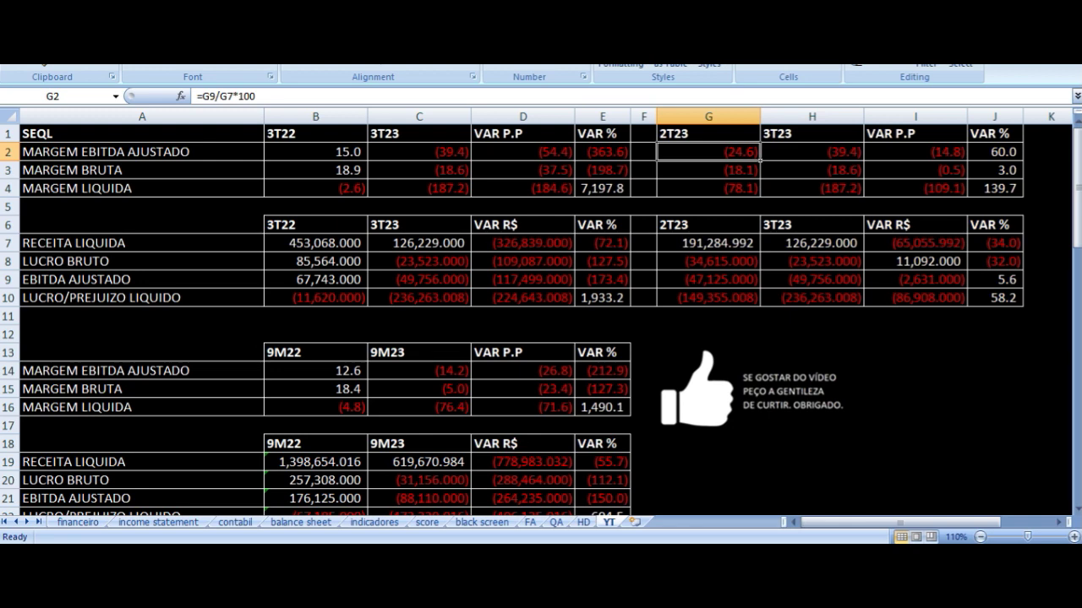
pyautogui.click(811, 152)
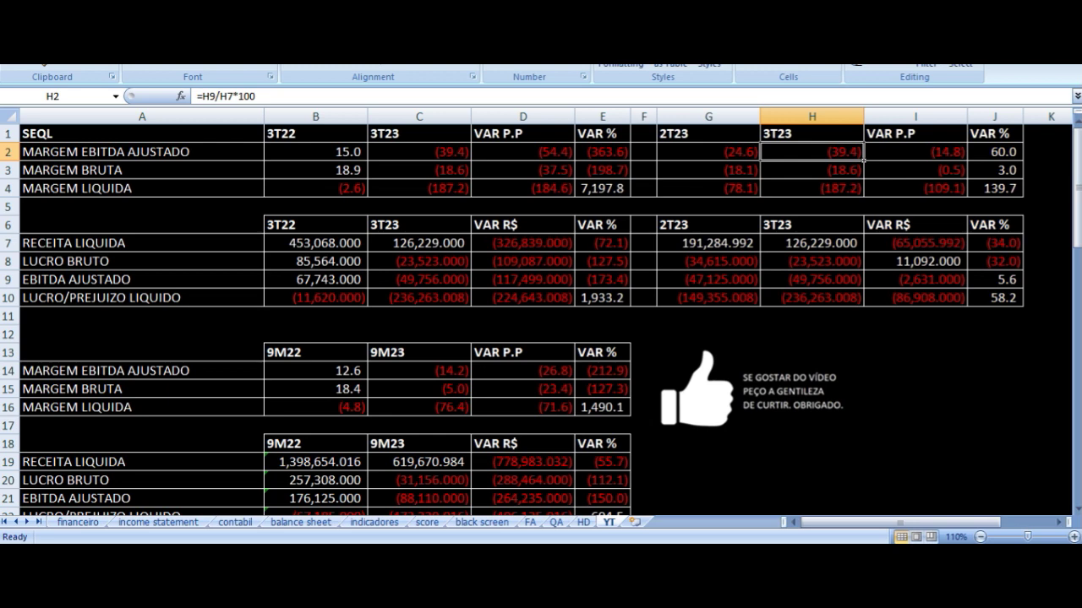
pyautogui.click(914, 152)
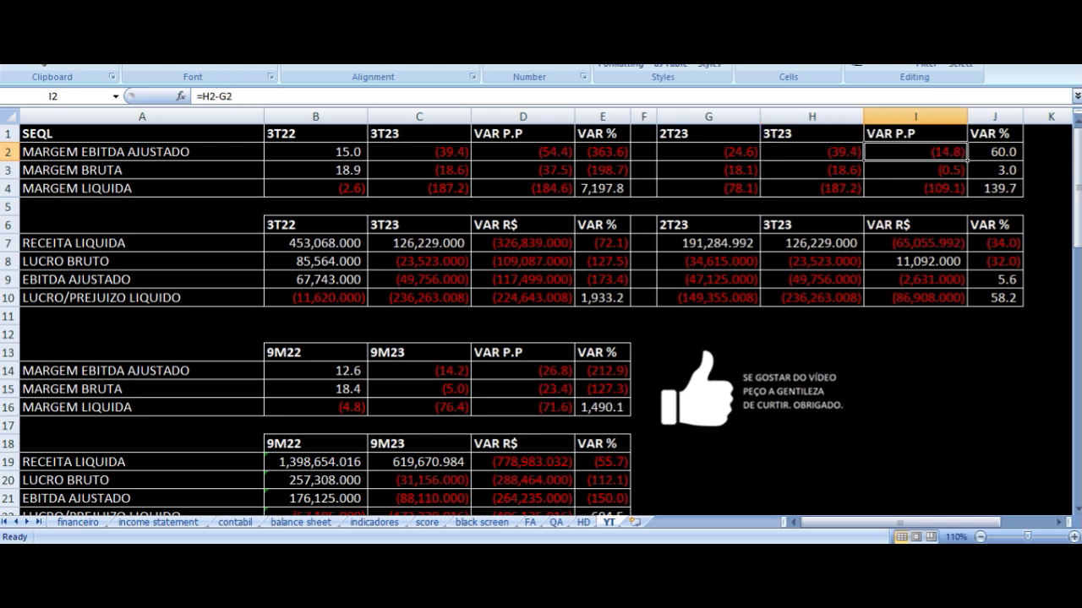
# Examine the MARGEM BRUTA row for 2T23 and 3T23, including its VAR P.P value
pyautogui.press('Down')
pyautogui.press('Left')
pyautogui.press('Left')
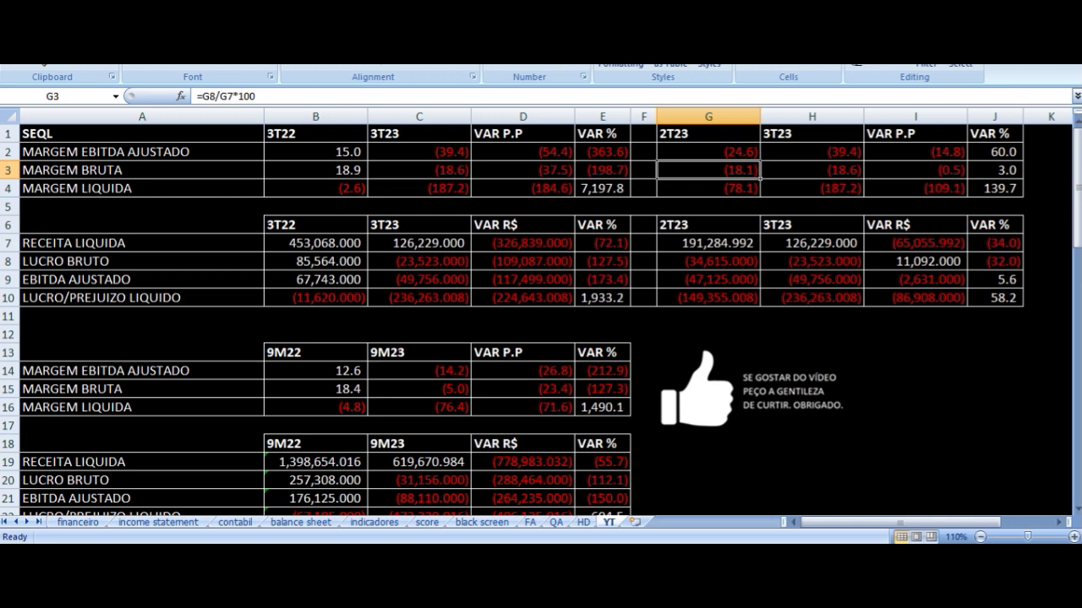
pyautogui.press('Right')
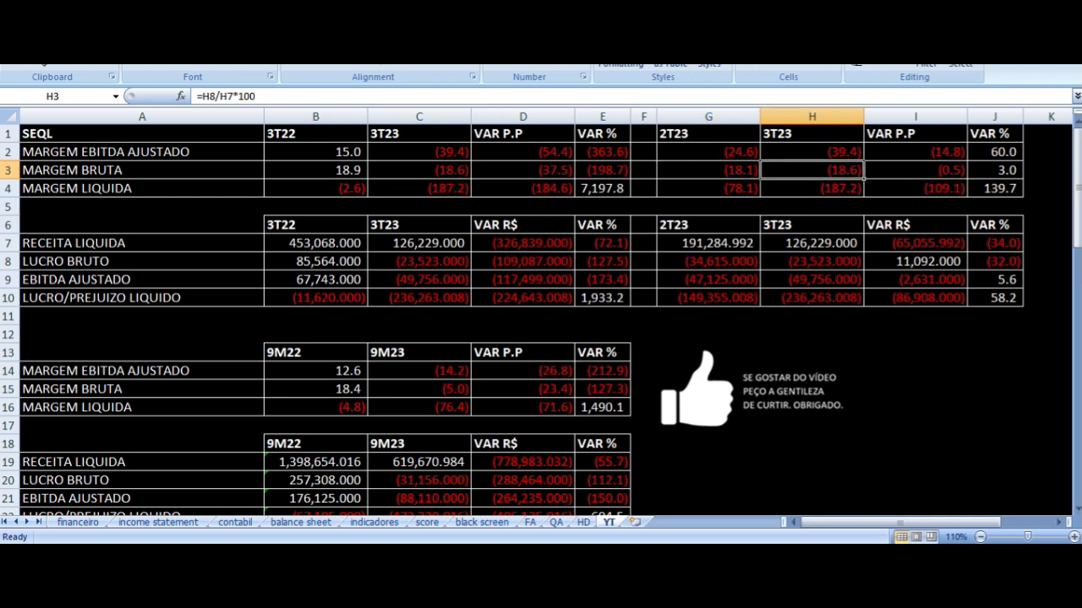
pyautogui.click(964, 175)
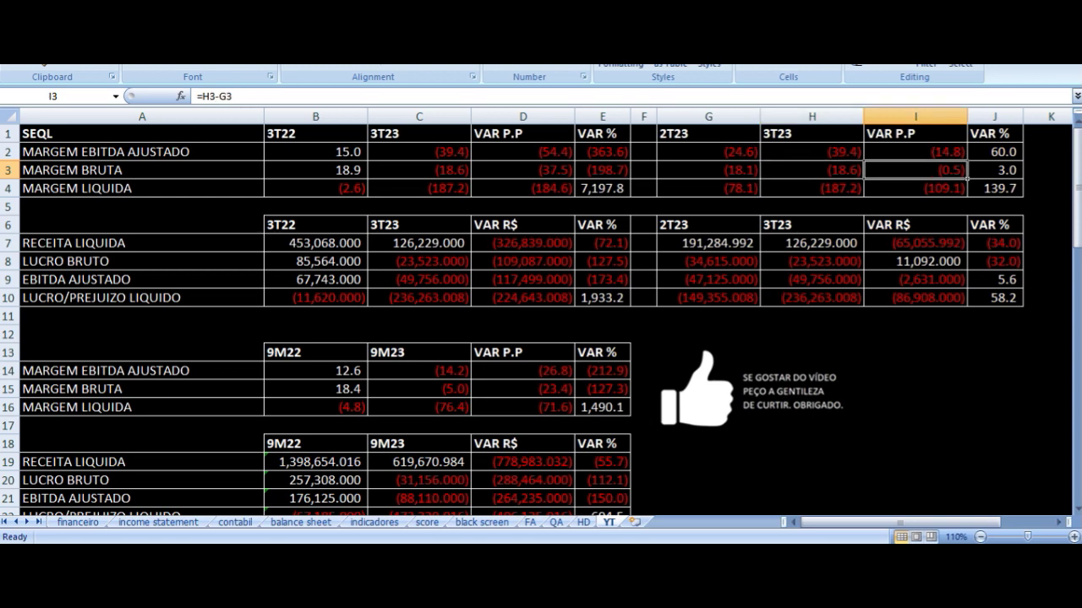
# Examine the MARGEM LIQUIDA row for 2T23 and 3T23, including its VAR P.P value
pyautogui.press('Down')
pyautogui.press('Left')
pyautogui.press('Left')
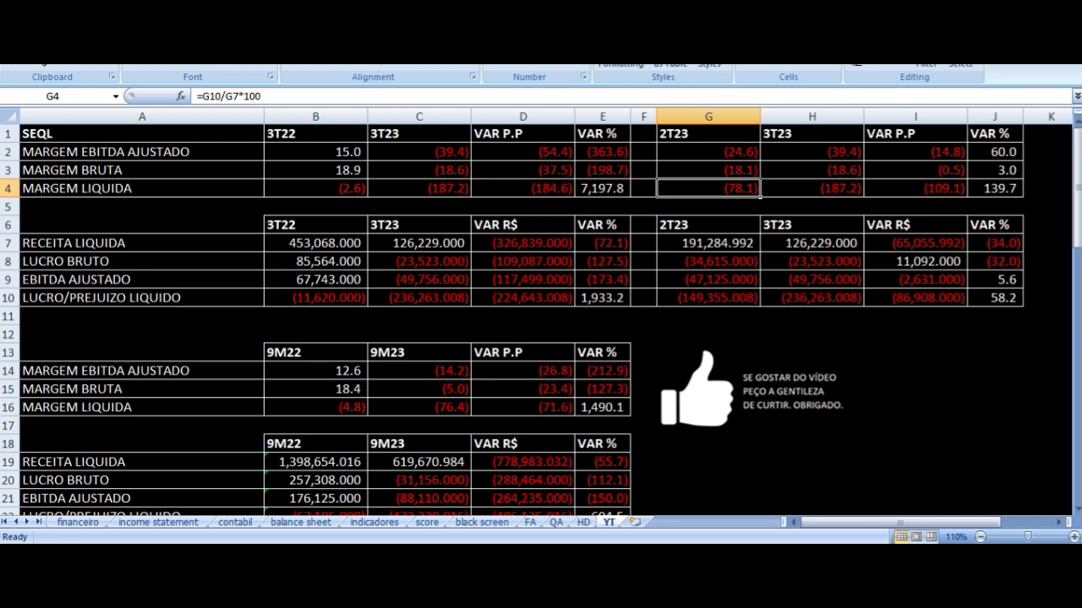
pyautogui.click(811, 188)
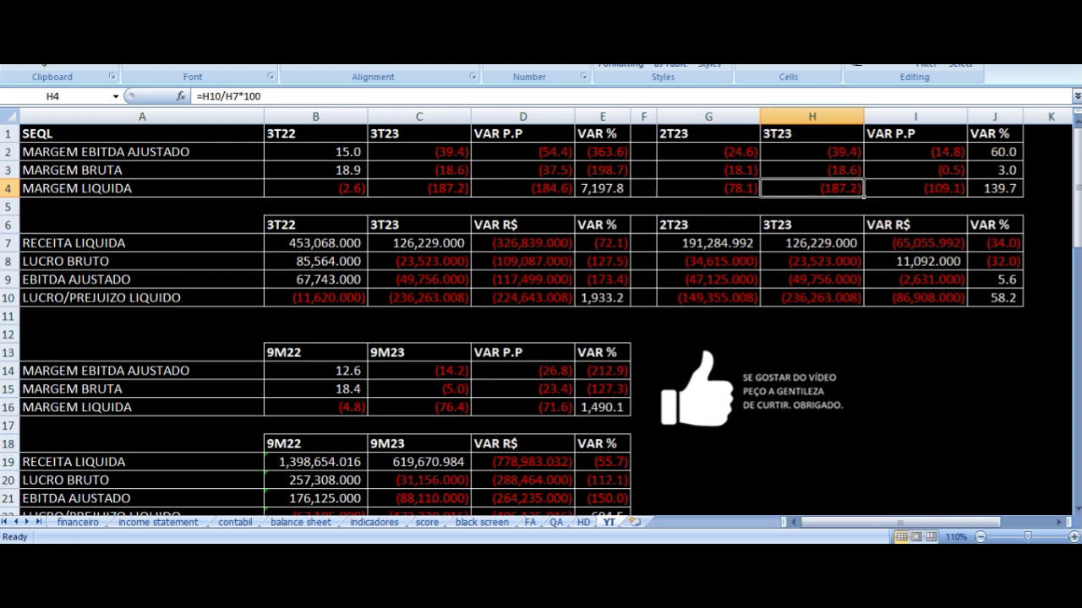
pyautogui.click(914, 188)
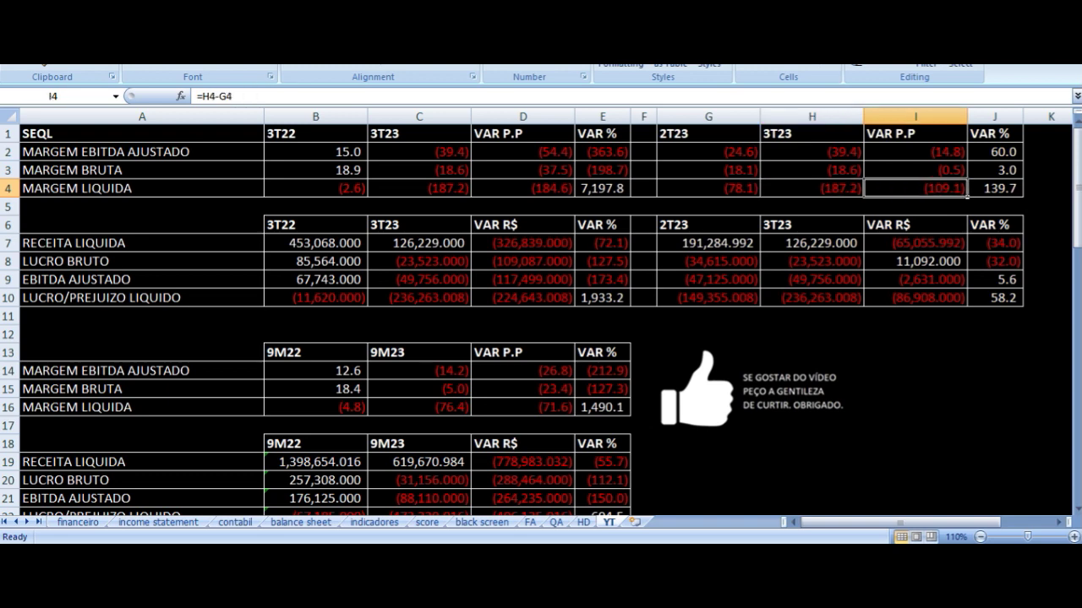
# Examine the RECEITA LIQUIDA row for 2T23 and 3T23, including its VAR R$ and VAR % values
pyautogui.press('Down')
pyautogui.press('Down')
pyautogui.press('Right')
pyautogui.press('Left')
pyautogui.press('Left')
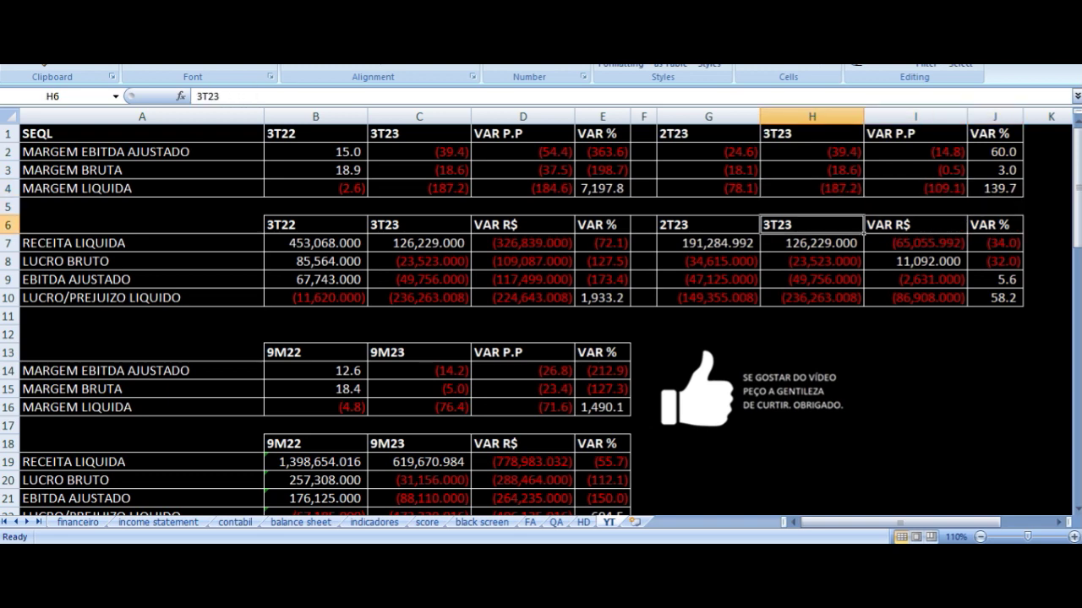
pyautogui.press('Left')
pyautogui.press('Down')
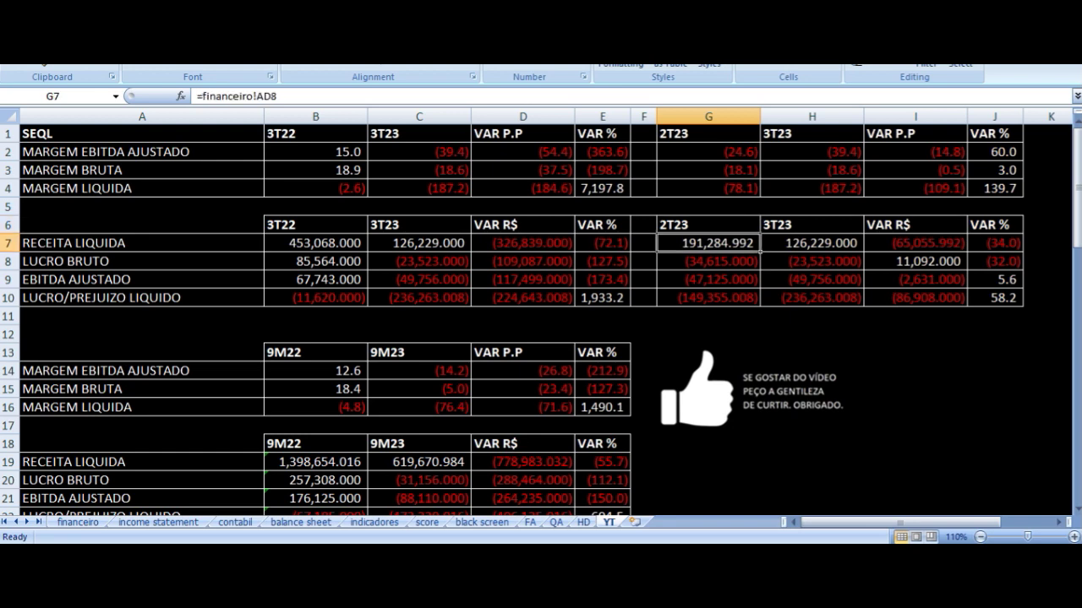
pyautogui.press('Right')
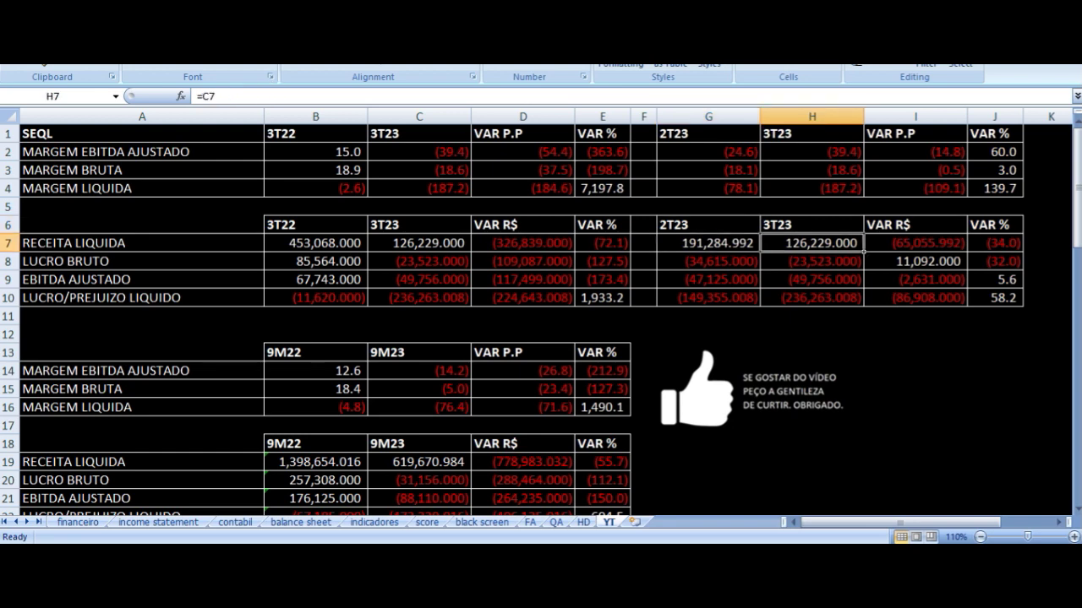
pyautogui.press('Right')
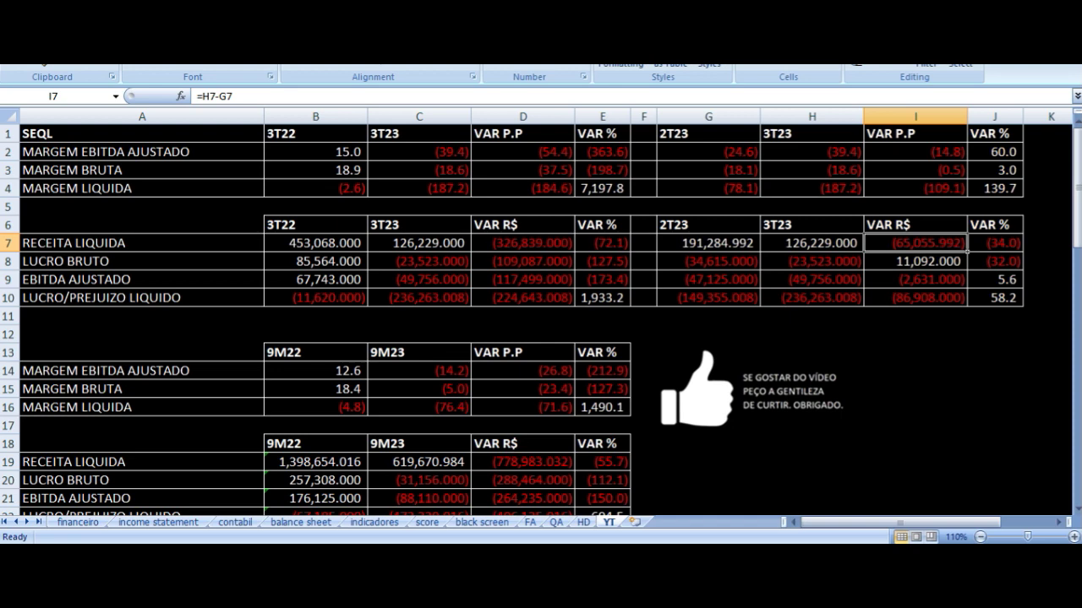
pyautogui.press('Right')
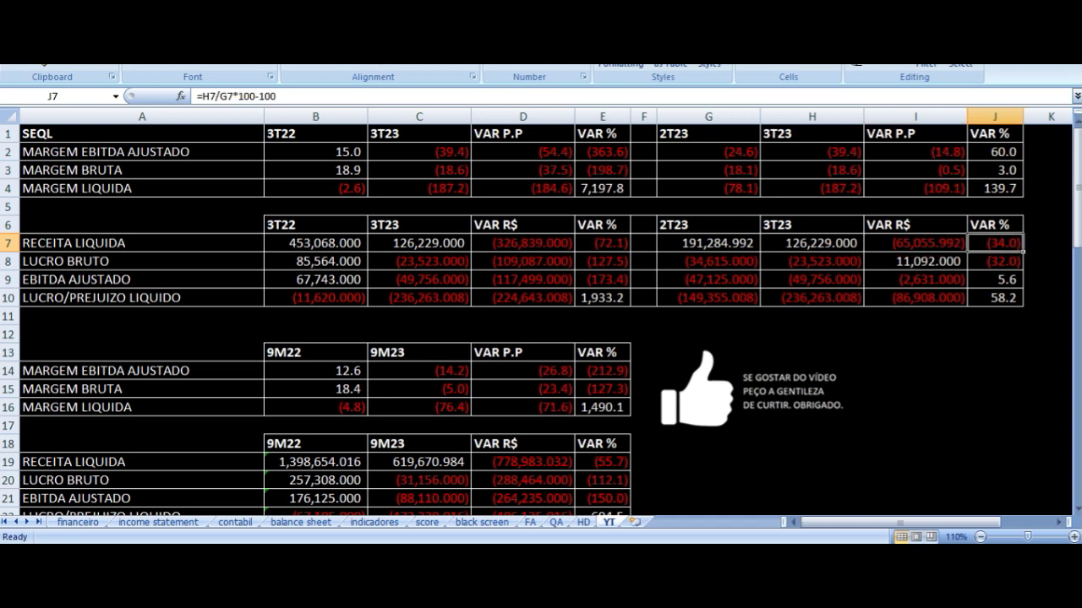
# Examine the LUCRO BRUTO row for 2T23 and 3T23, including its VAR R$ value
pyautogui.press('Down')
pyautogui.press('Left')
pyautogui.press('Left')
pyautogui.press('Left')
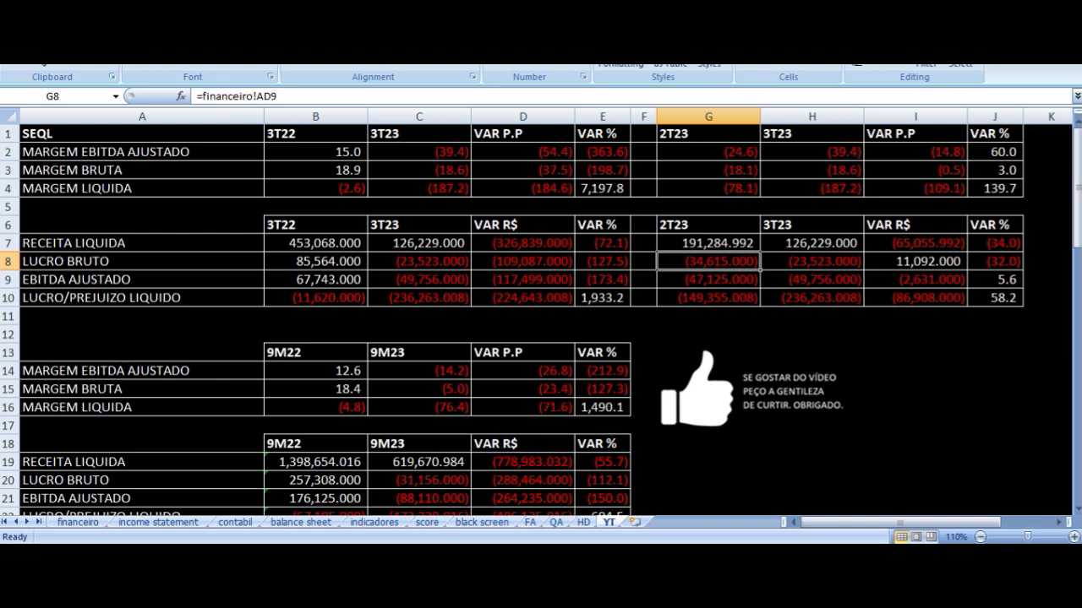
pyautogui.press('Right')
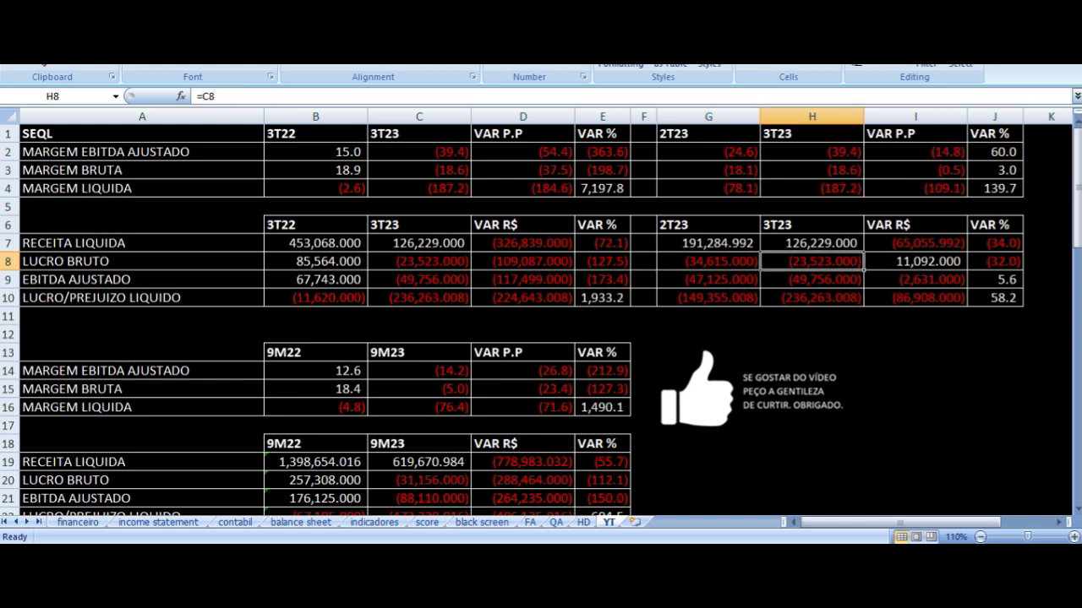
pyautogui.press('Right')
# Examine the EBITDA AJUSTADO values for 2T23 and 3T23
pyautogui.press('Down')
pyautogui.press('Left')
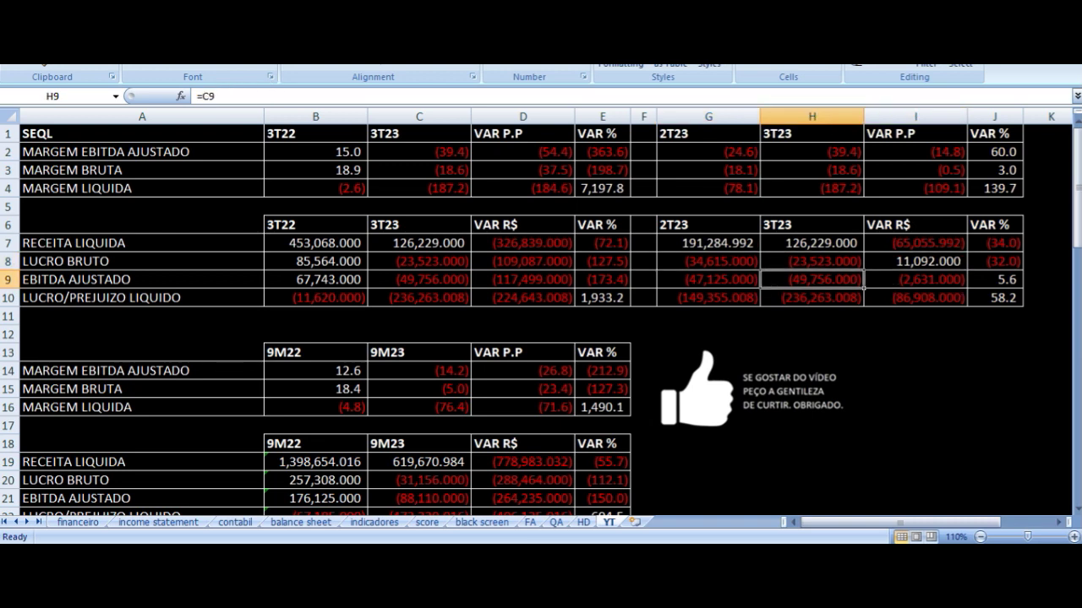
pyautogui.press('Left')
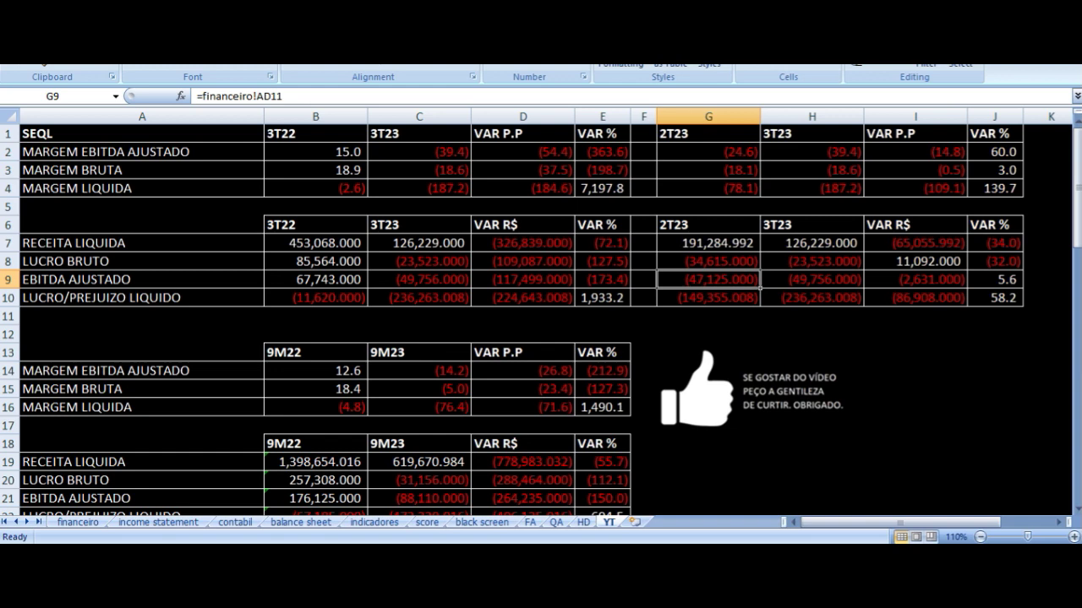
pyautogui.press('Right')
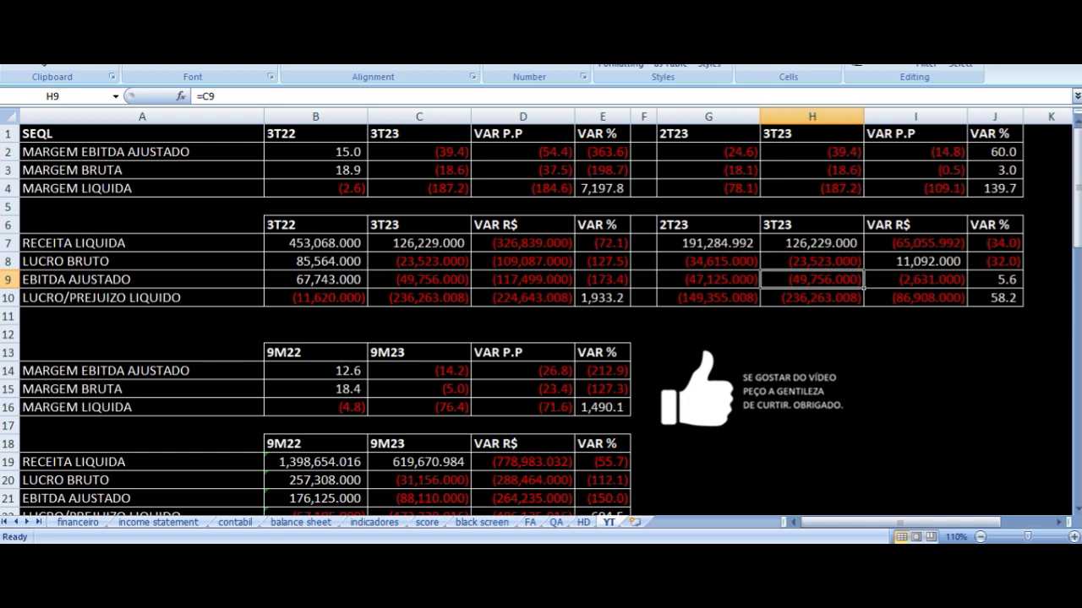
# Examine the LUCRO/PREJUIZO LIQUIDO row for 2T23 and 3T23, including its VAR % and VAR R$ values
pyautogui.press('Down')
pyautogui.press('Left')
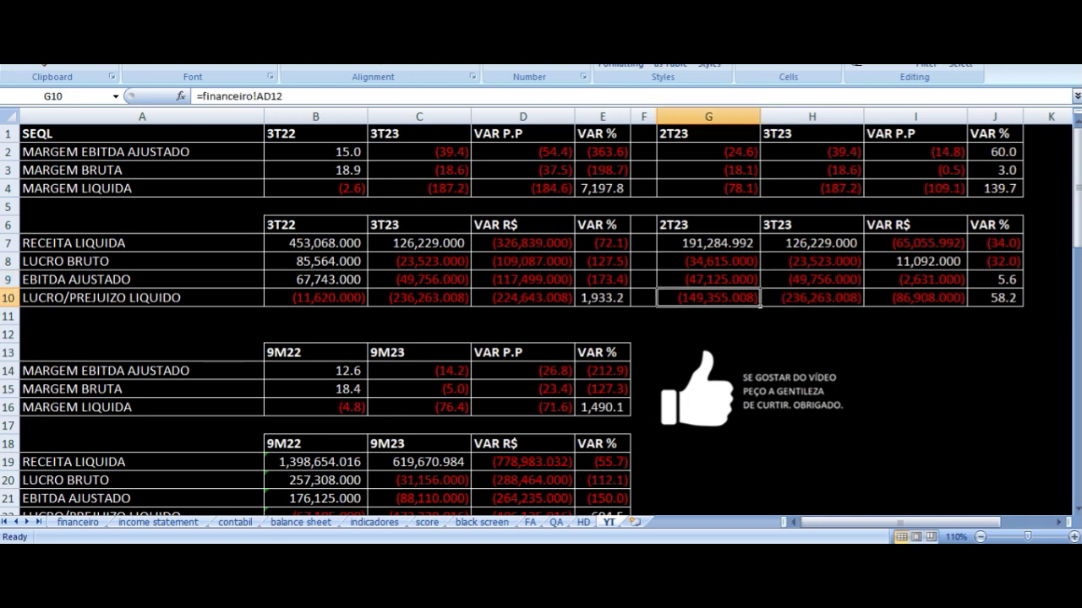
pyautogui.press('Right')
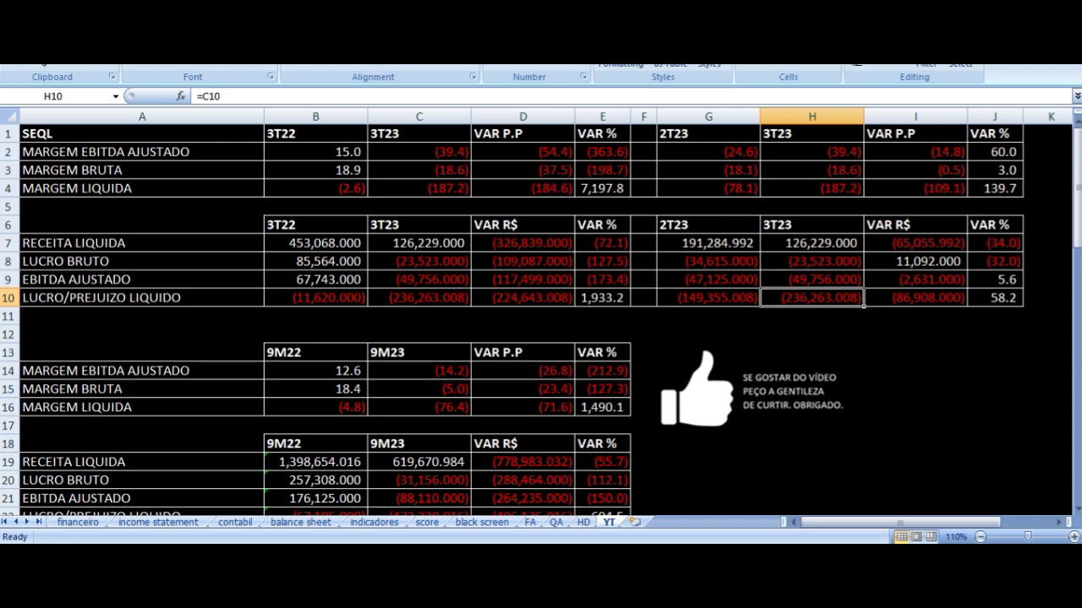
pyautogui.press('Right')
pyautogui.press('Right')
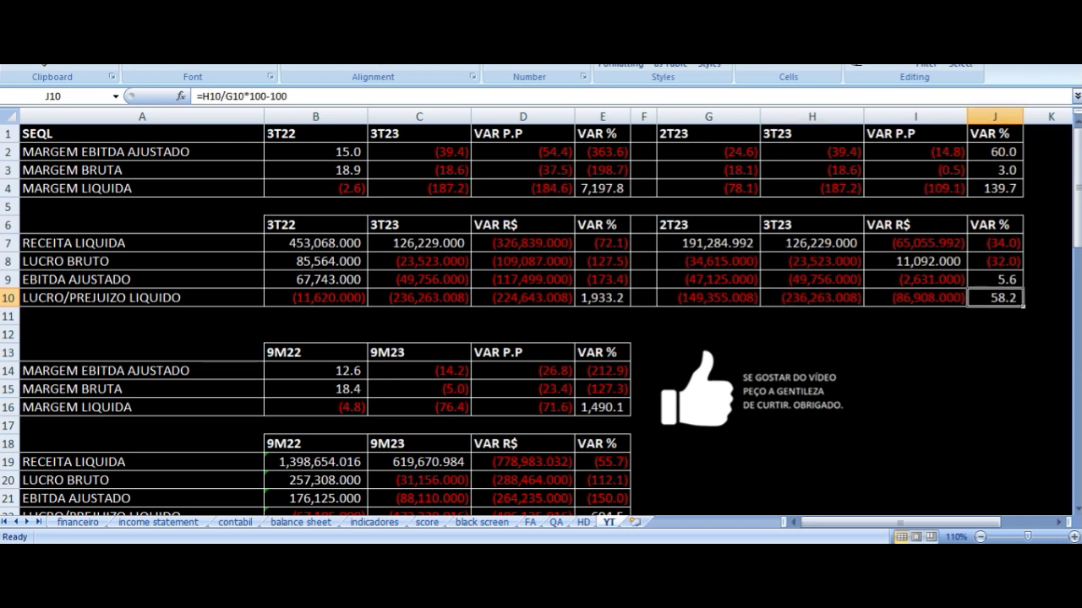
pyautogui.press('Left')
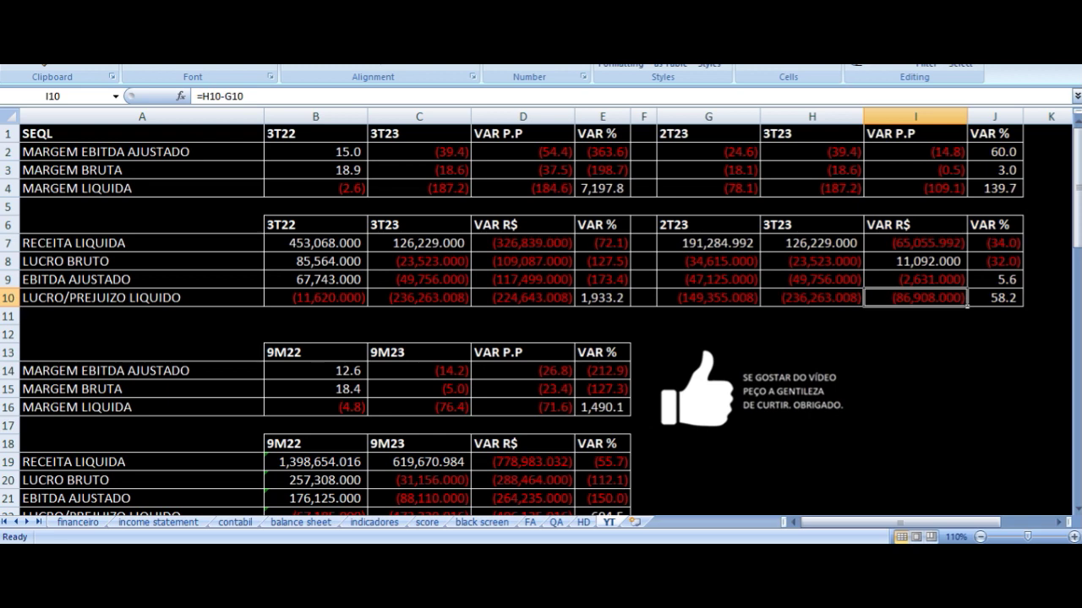
# Return to the 2T23 header above the margin rows of the 2T23 vs 3T23 comparison
pyautogui.press('Left')
pyautogui.press('Left')
pyautogui.press('Up')
pyautogui.press('Up')
pyautogui.press('Up')
pyautogui.press('Up')
pyautogui.press('Up')
pyautogui.press('Up')
pyautogui.press('Up')
pyautogui.press('Up')
pyautogui.press('Up')
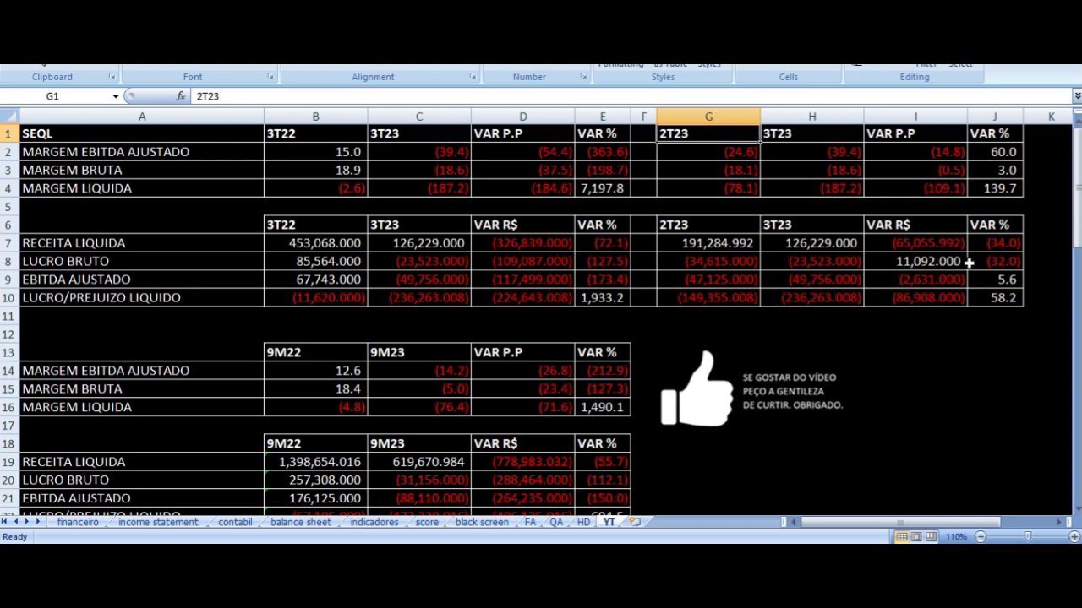
# Compare RECEITA LIQUIDA, EBITDA AJUSTADO and LUCRO/PREJUIZO LIQUIDO between 2T23 and 3T23 once more
pyautogui.click(718, 243)
pyautogui.click(818, 245)
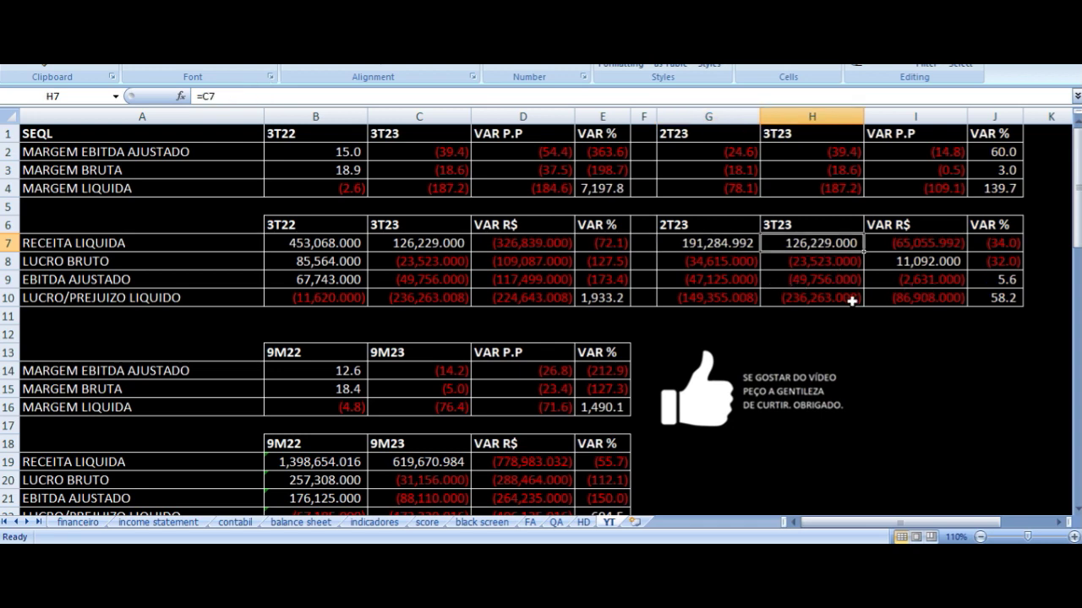
pyautogui.click(747, 284)
pyautogui.click(809, 282)
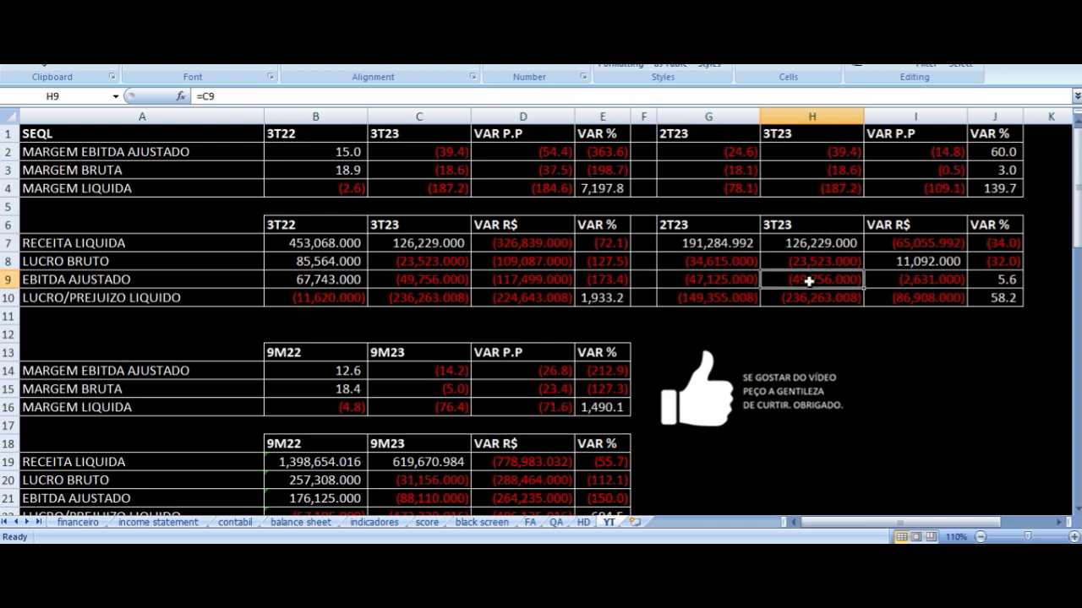
pyautogui.click(712, 295)
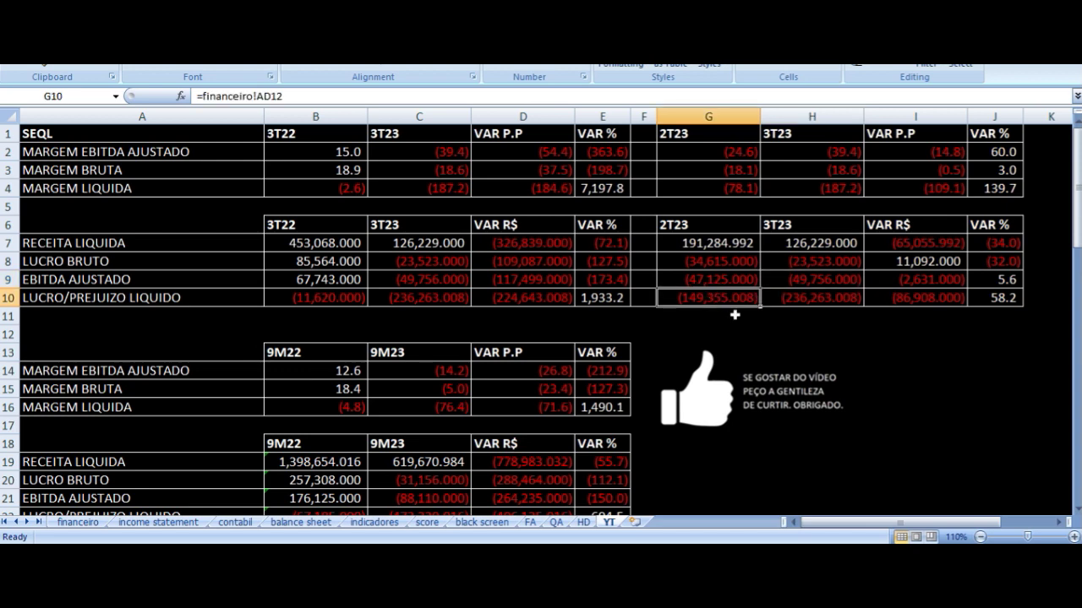
pyautogui.click(800, 299)
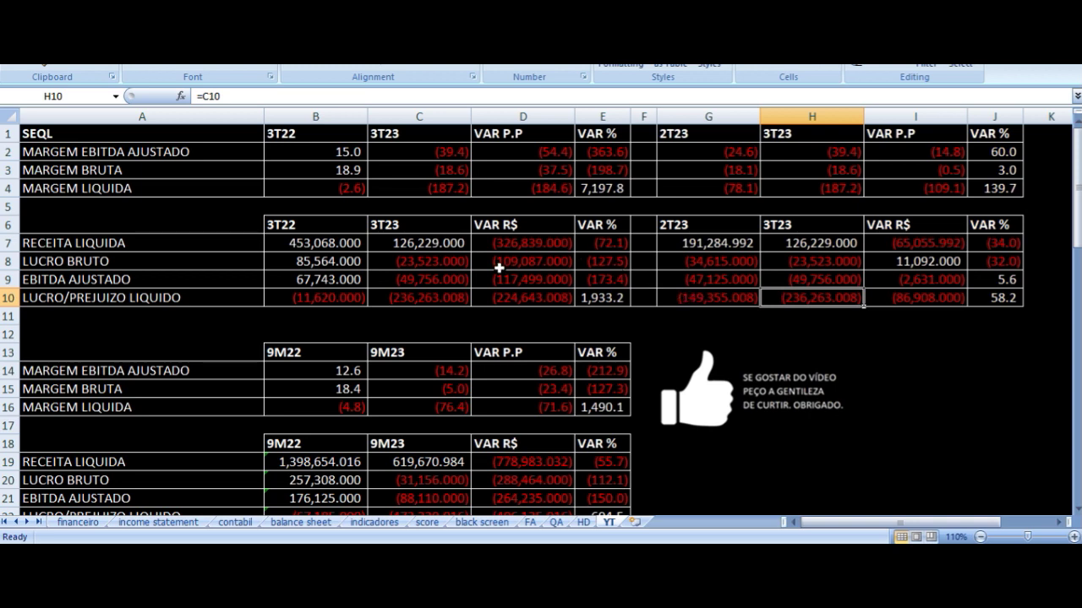
# Go to the 9M22 header of the nine-month margin comparison
pyautogui.scroll(-2, 499, 268)
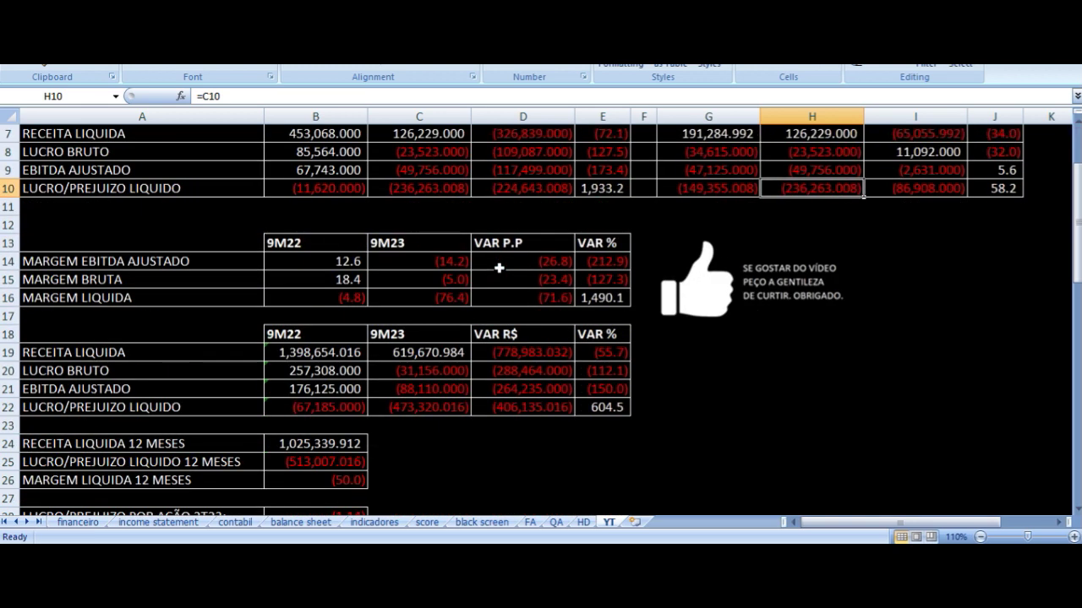
pyautogui.scroll(-1, 498, 268)
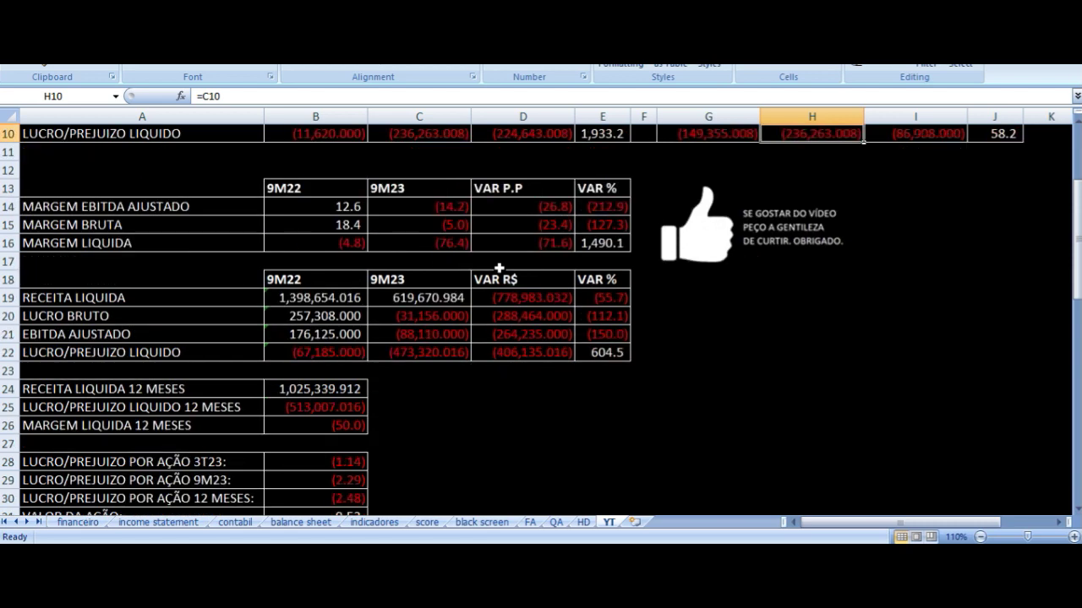
pyautogui.scroll(-1, 499, 267)
pyautogui.click(300, 135)
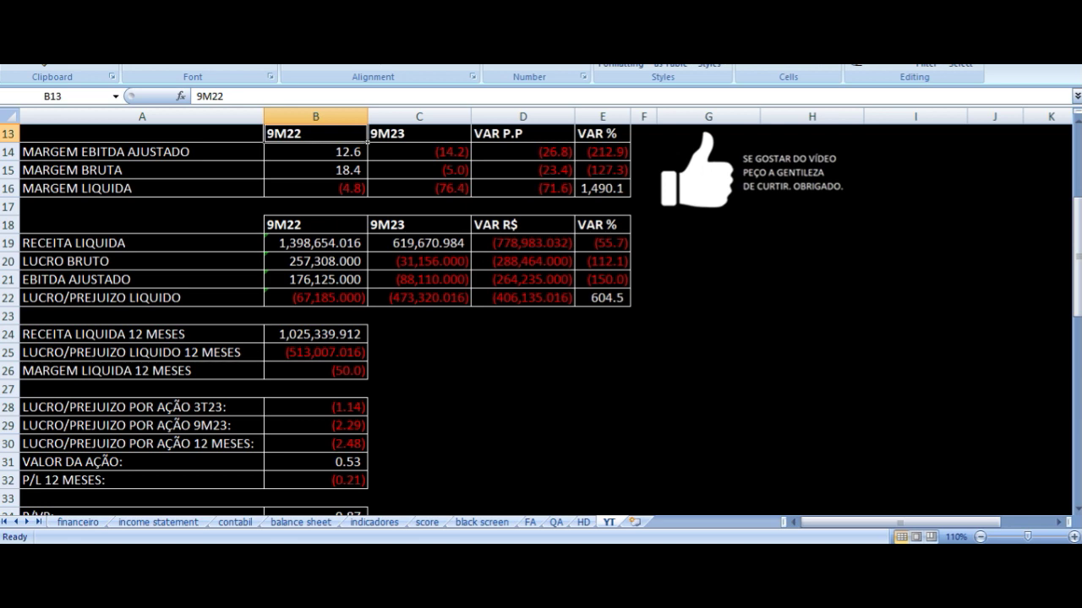
# Compare MARGEM EBITDA AJUSTADO between 9M22 and 9M23, including its VAR P.P value
pyautogui.click(418, 134)
pyautogui.click(365, 146)
pyautogui.click(365, 139)
pyautogui.click(263, 156)
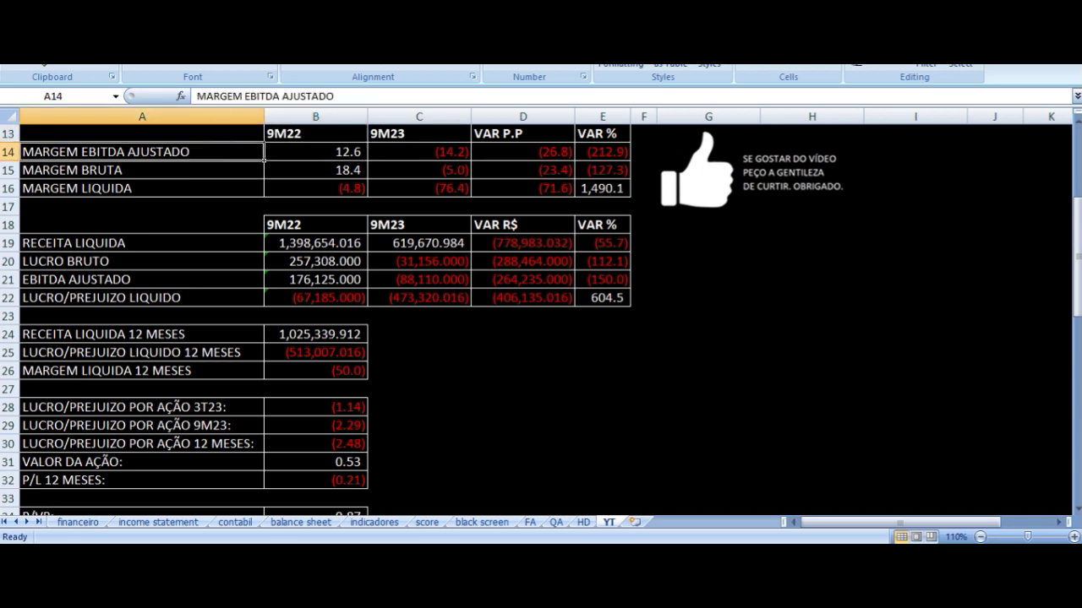
pyautogui.click(365, 154)
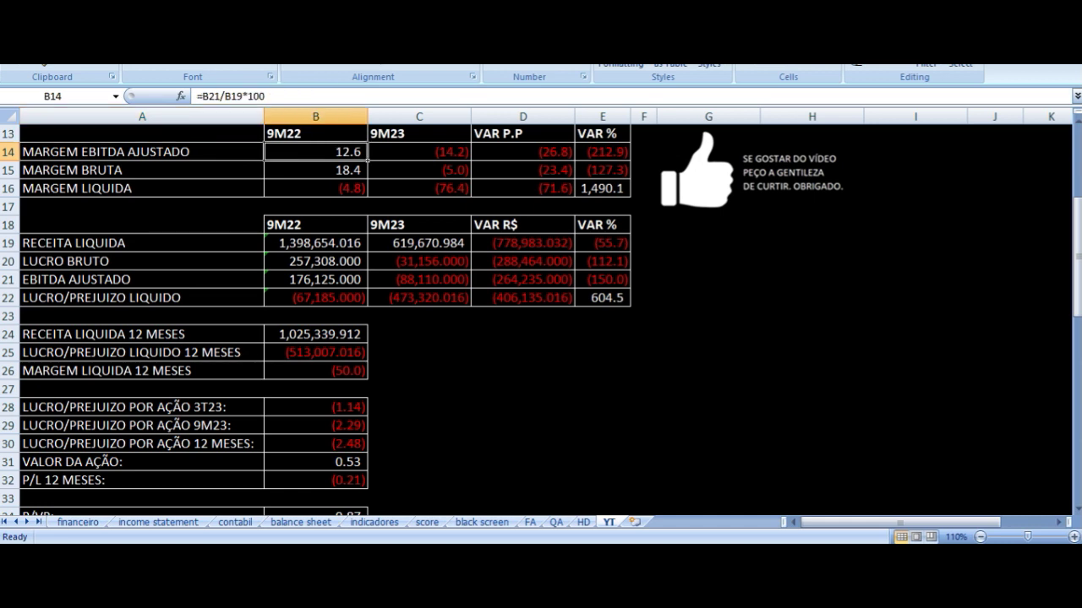
pyautogui.click(468, 155)
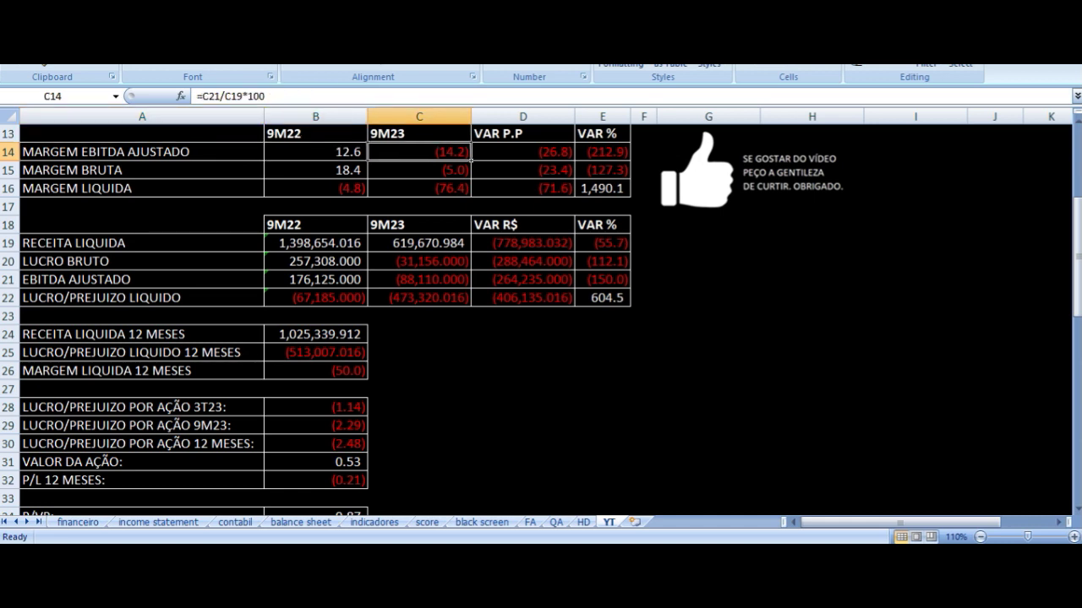
pyautogui.click(572, 156)
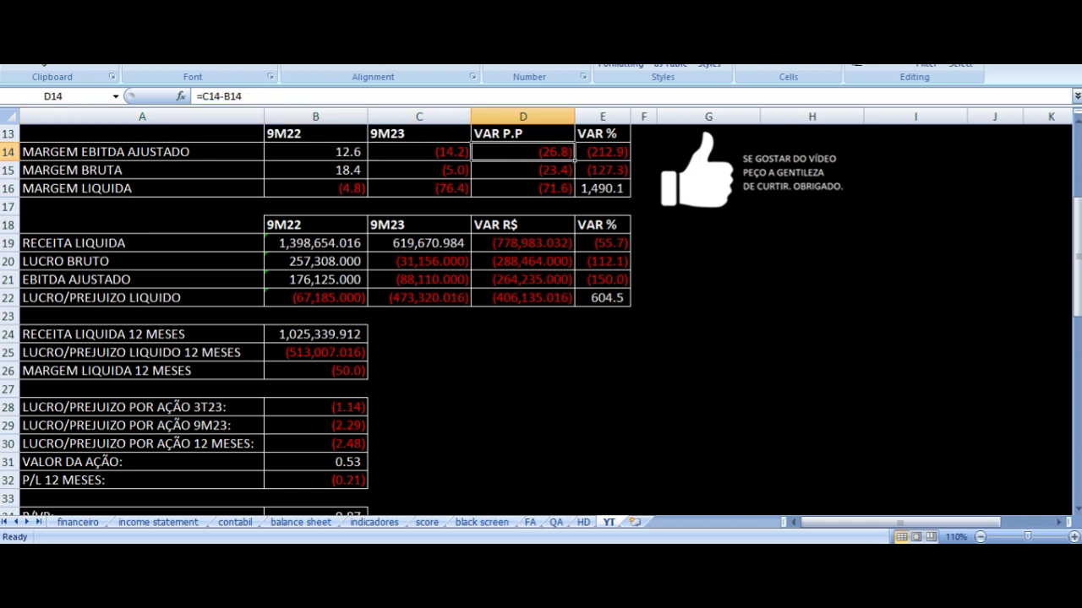
# Compare MARGEM BRUTA between 9M22 and 9M23, including its VAR P.P value
pyautogui.click(364, 172)
pyautogui.click(262, 176)
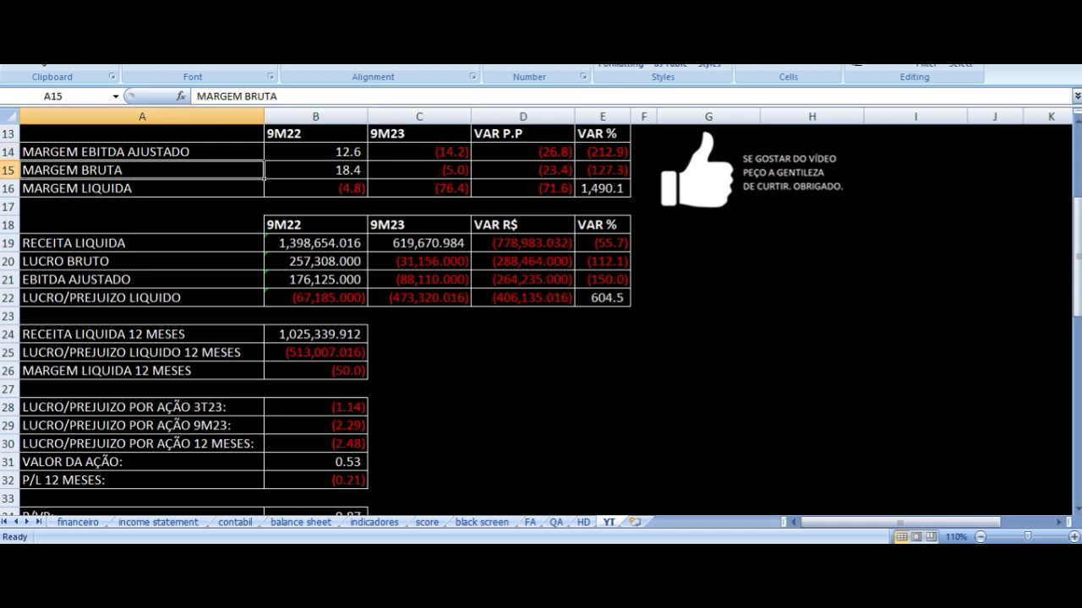
pyautogui.click(365, 168)
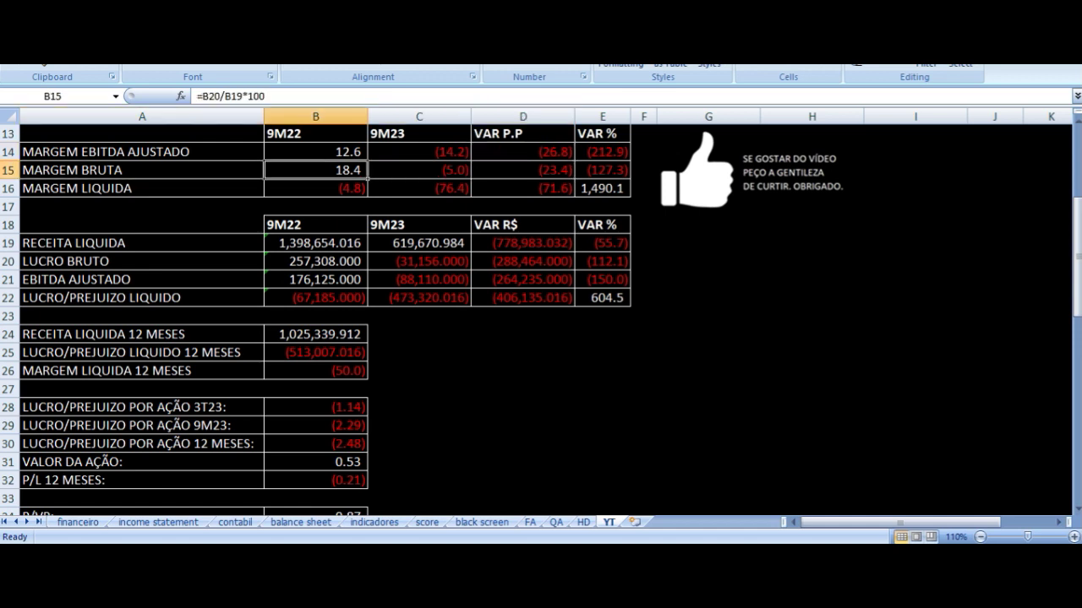
pyautogui.click(419, 169)
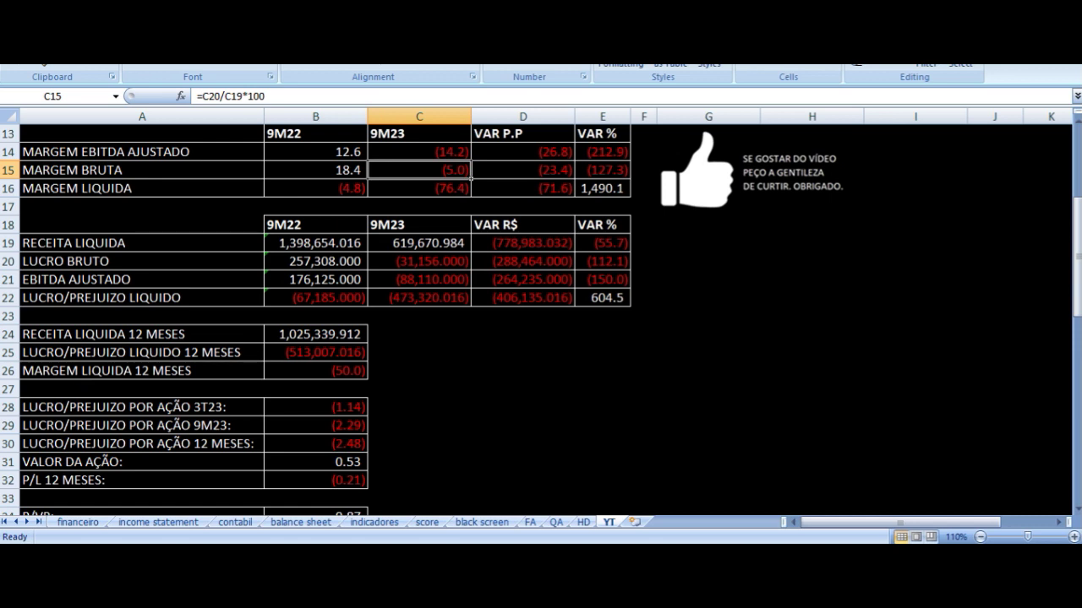
pyautogui.click(522, 170)
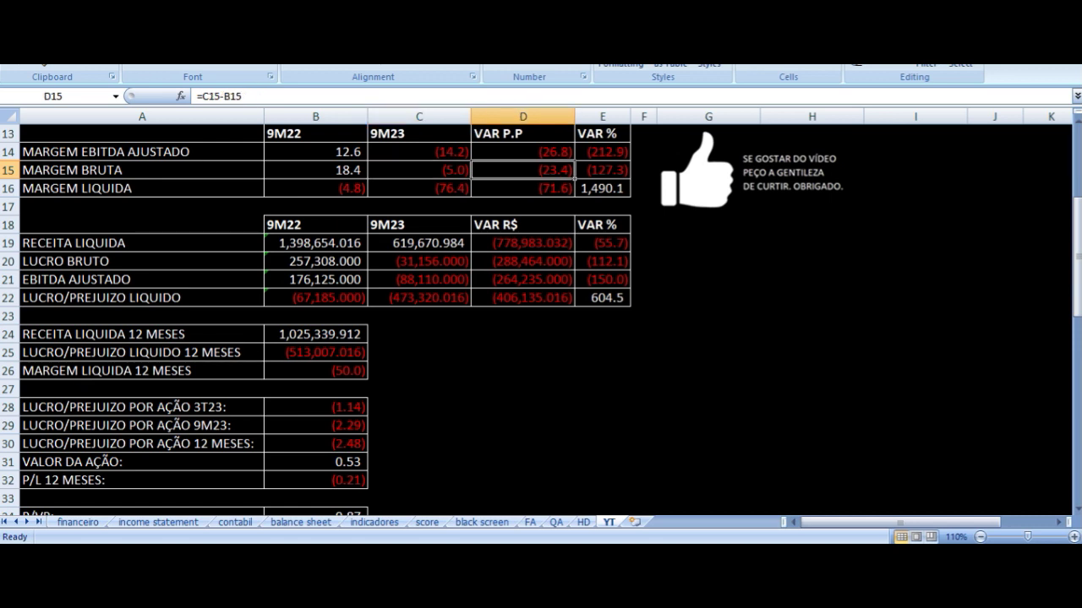
# Compare MARGEM LIQUIDA between 9M22 and 9M23, including its VAR P.P value
pyautogui.click(419, 188)
pyautogui.click(141, 189)
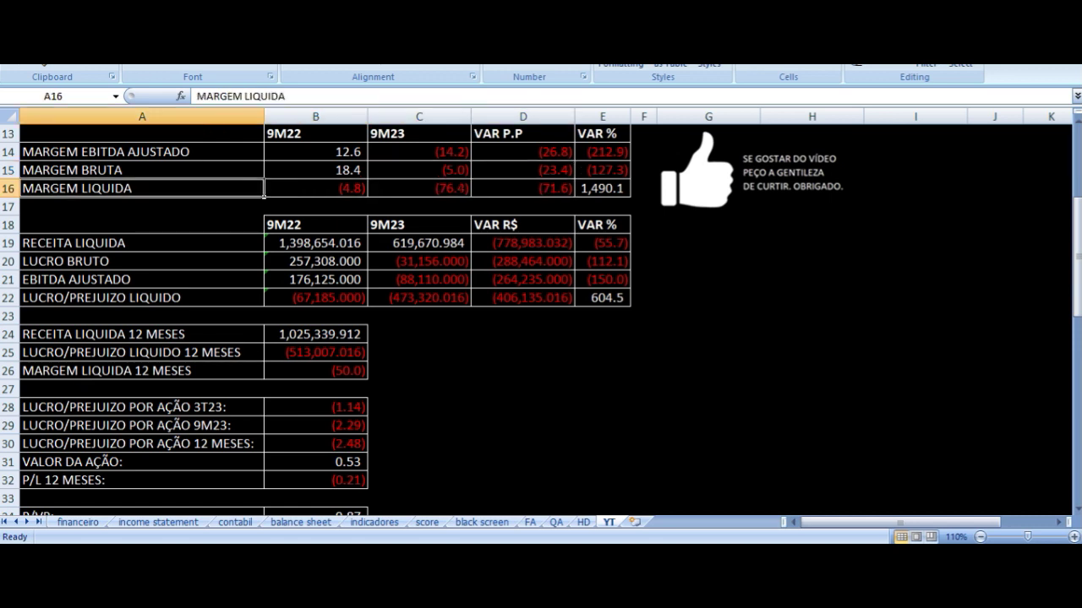
pyautogui.click(315, 189)
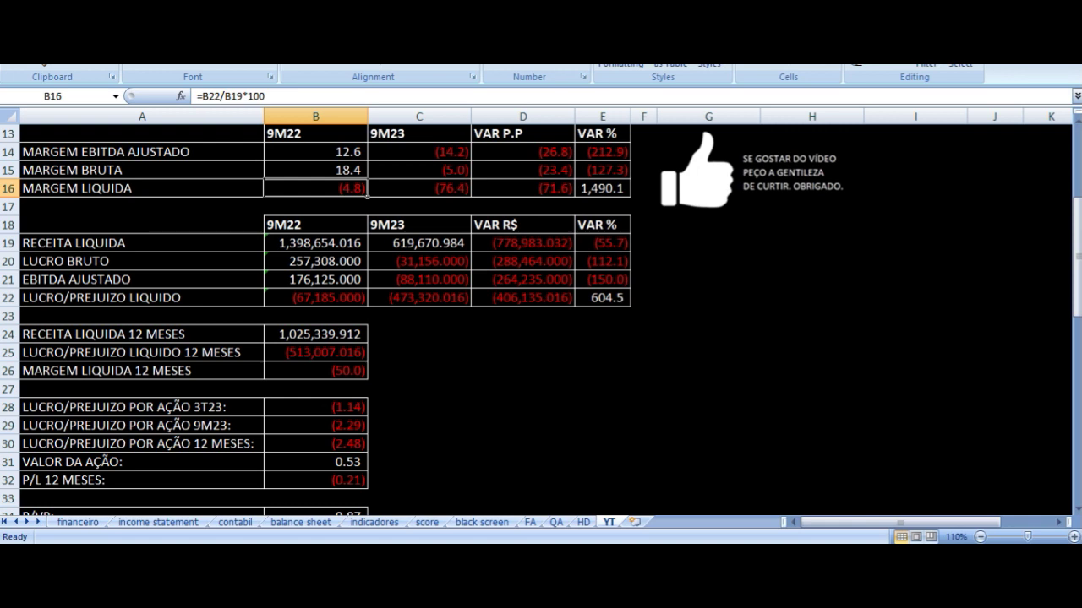
pyautogui.click(419, 189)
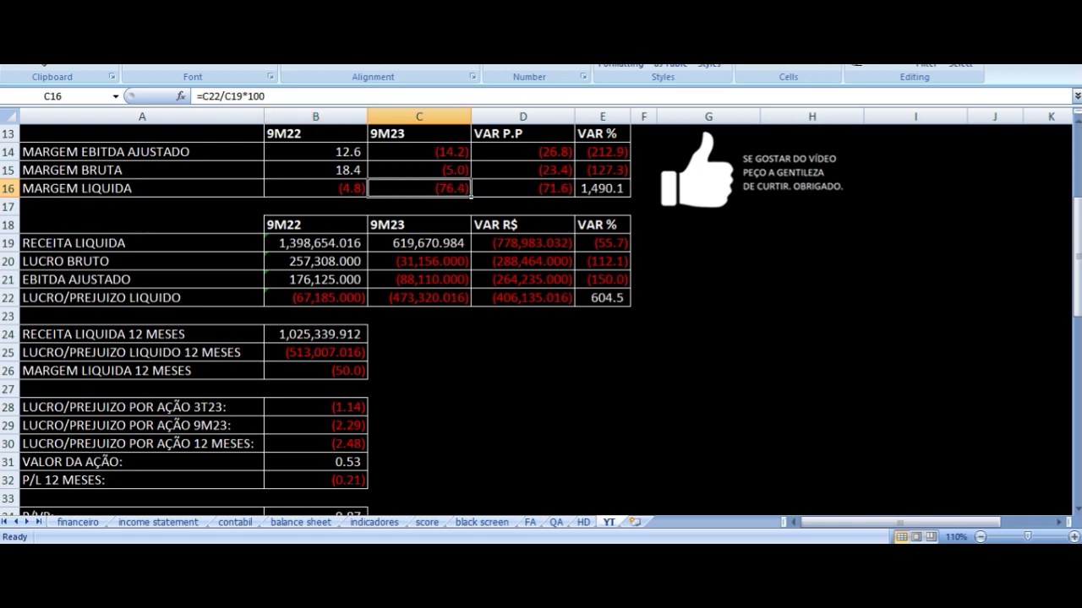
pyautogui.click(522, 188)
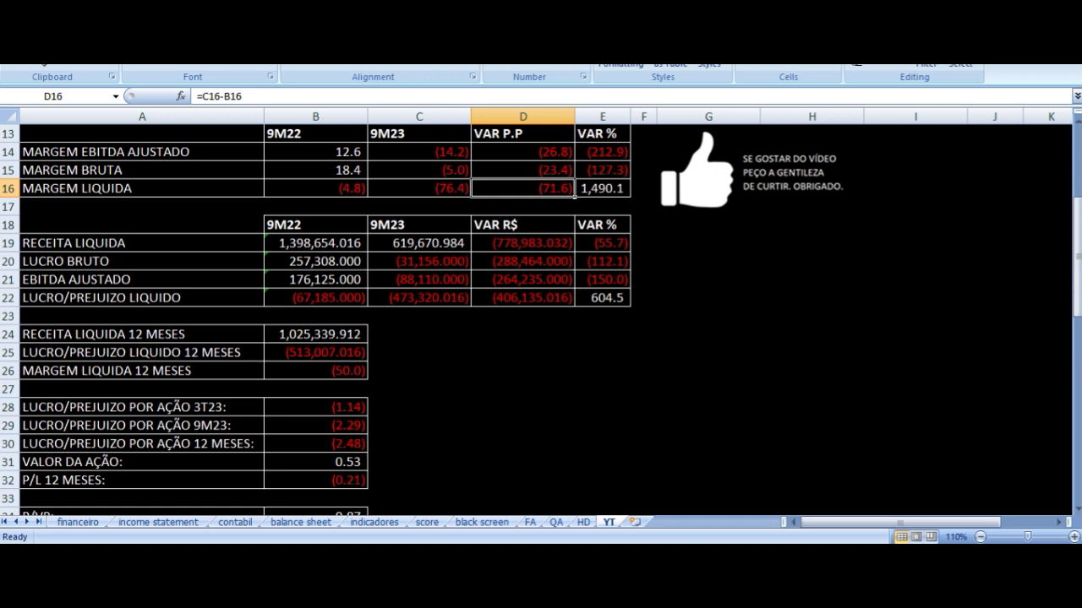
# Examine the nine-month RECEITA LIQUIDA row through its VAR %, then recheck the 9M22 and 9M23 values
pyautogui.press('Down')
pyautogui.press('Down')
pyautogui.press('Down')
pyautogui.press('Left')
pyautogui.press('Left')
pyautogui.press('Left')
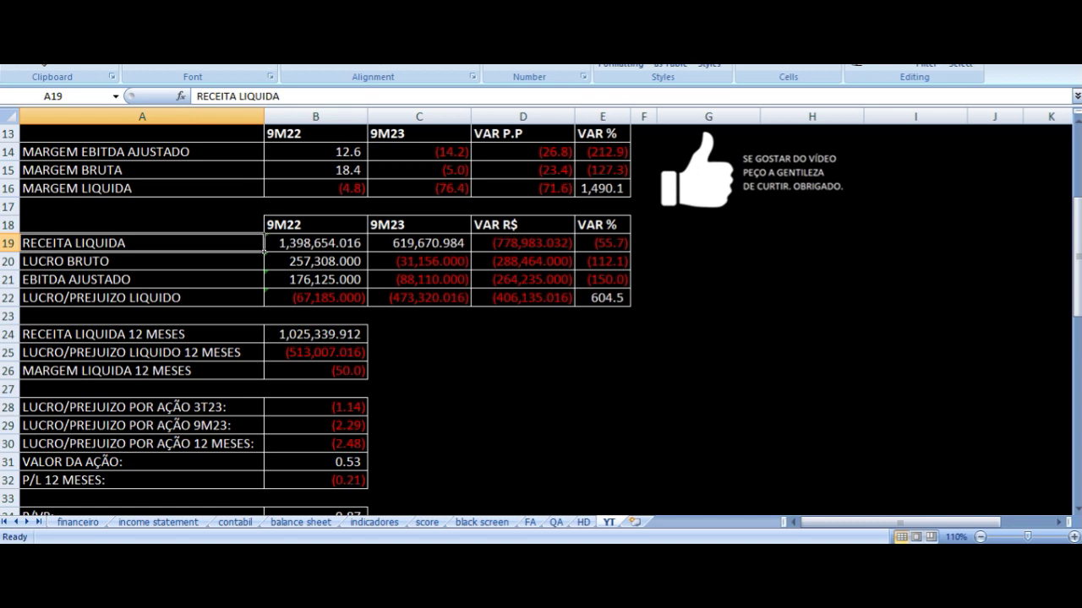
pyautogui.press('Right')
pyautogui.press('Right')
pyautogui.press('Right')
pyautogui.press('Right')
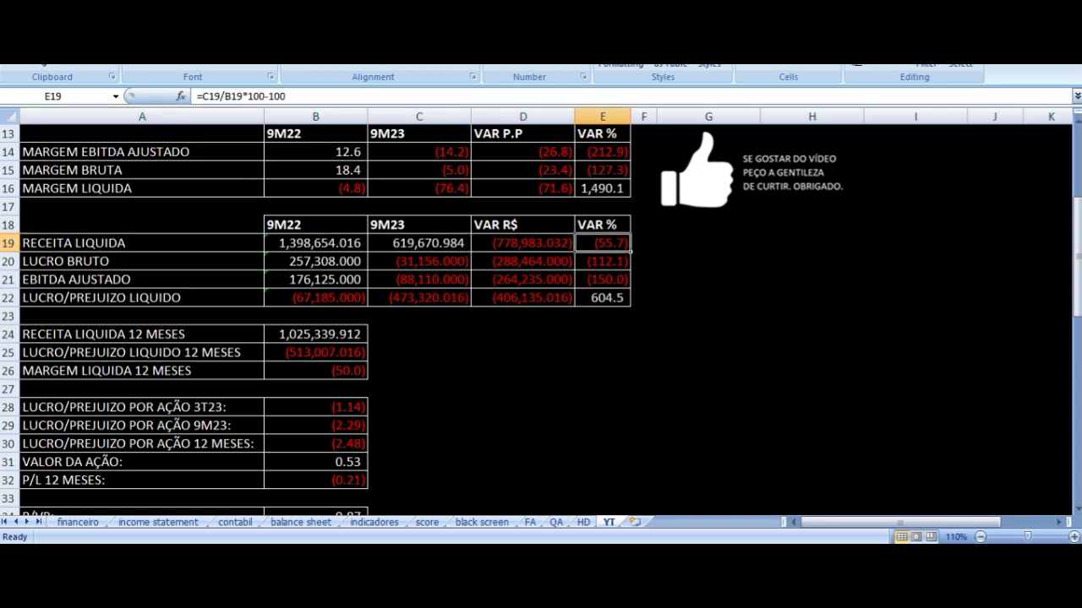
pyautogui.press('Left')
pyautogui.press('Left')
pyautogui.press('Left')
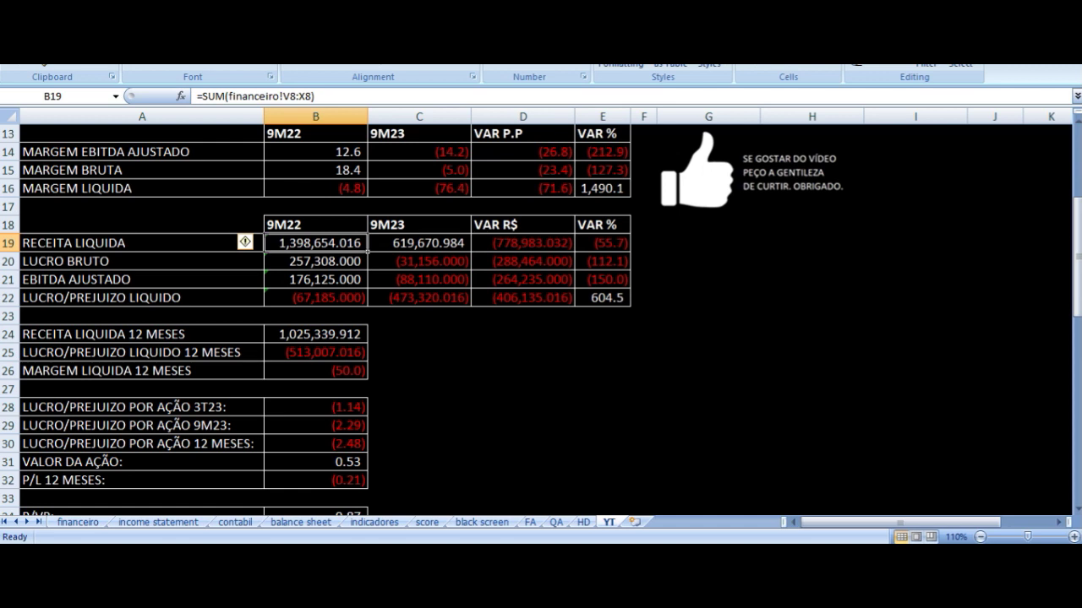
pyautogui.press('Right')
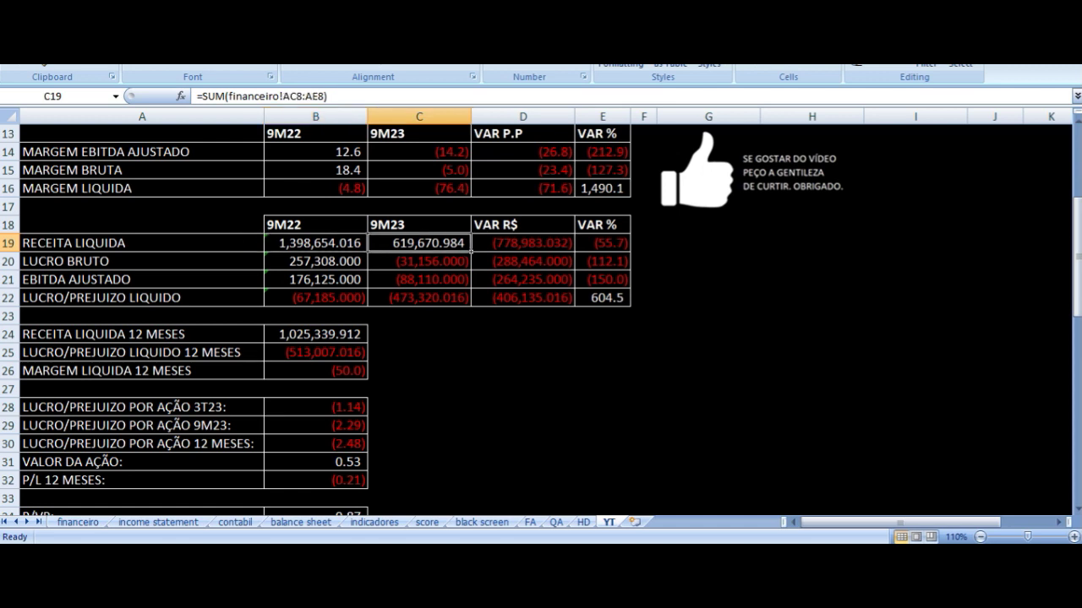
# Compare LUCRO BRUTO between 9M22 and 9M23
pyautogui.press('Down')
pyautogui.press('Left')
pyautogui.press('Left')
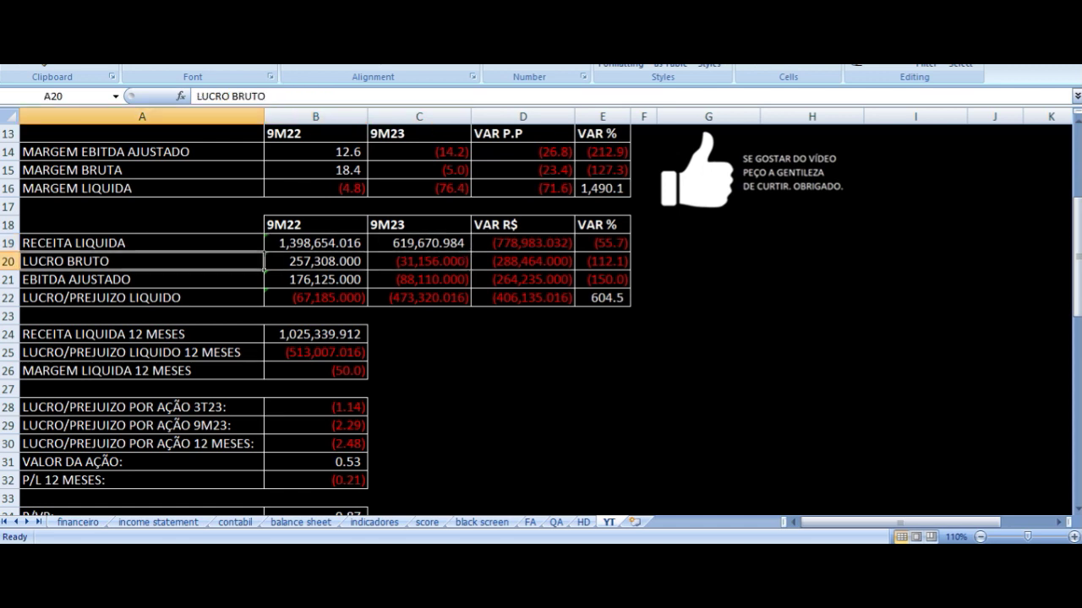
pyautogui.press('Right')
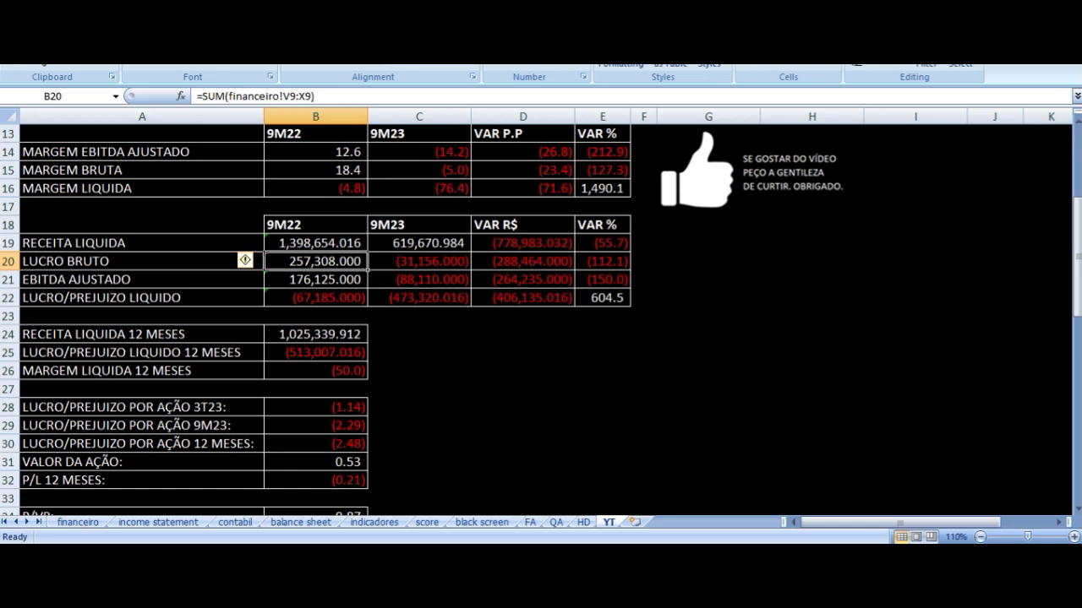
pyautogui.press('Right')
# Compare EBITDA AJUSTADO between 9M22 and 9M23
pyautogui.press('Down')
pyautogui.press('Left')
pyautogui.press('Left')
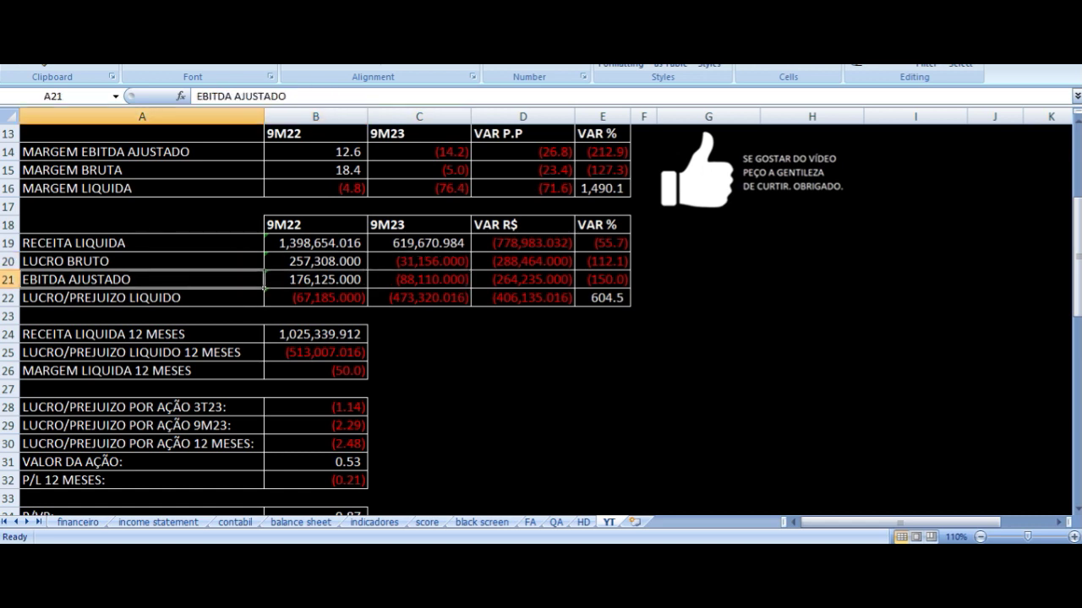
pyautogui.press('Right')
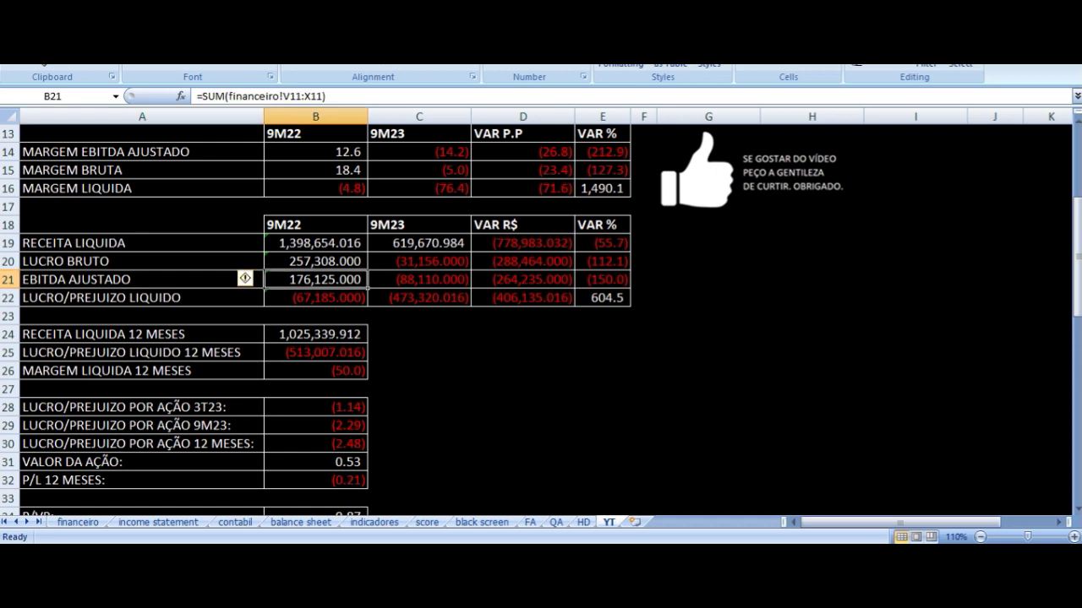
pyautogui.press('Right')
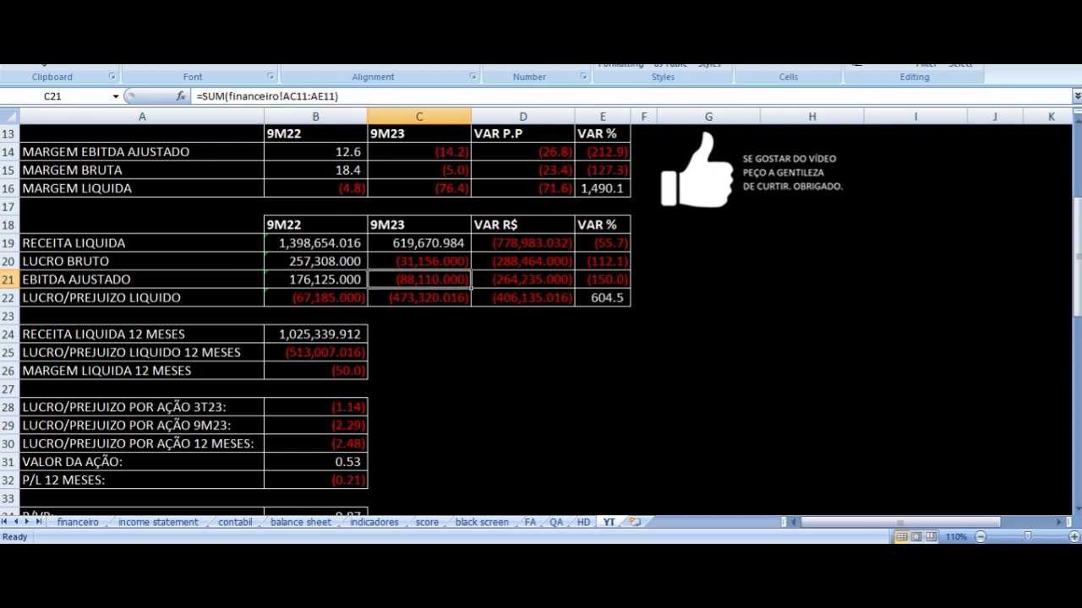
# Examine the nine-month LUCRO/PREJUIZO LIQUIDO row for 9M22 and 9M23, including its VAR % value
pyautogui.press('Down')
pyautogui.press('Left')
pyautogui.press('Left')
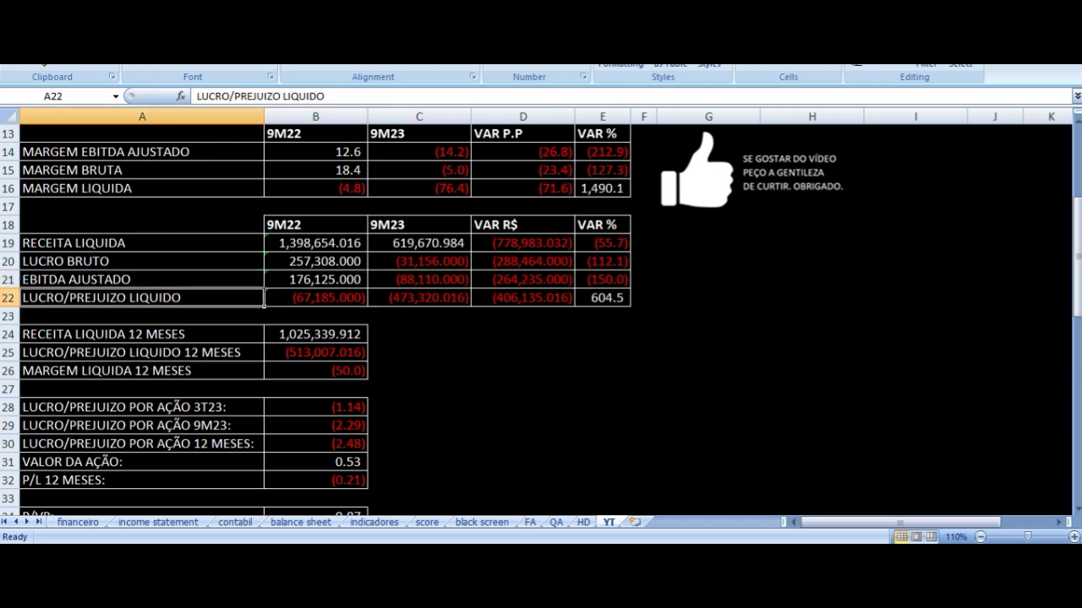
pyautogui.press('Right')
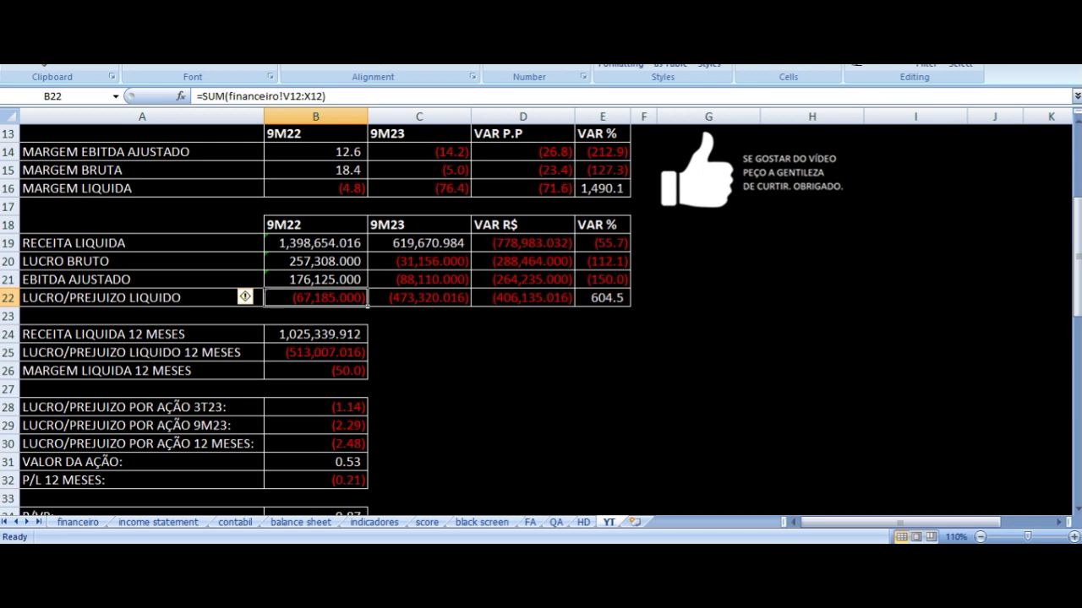
pyautogui.press('Right')
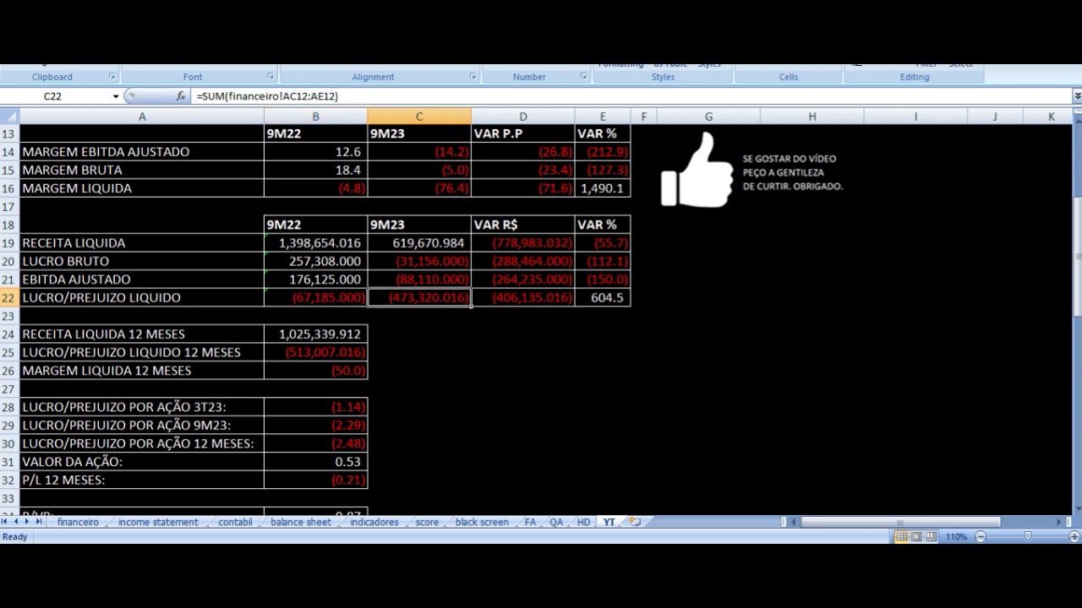
pyautogui.press('Right')
pyautogui.press('Right')
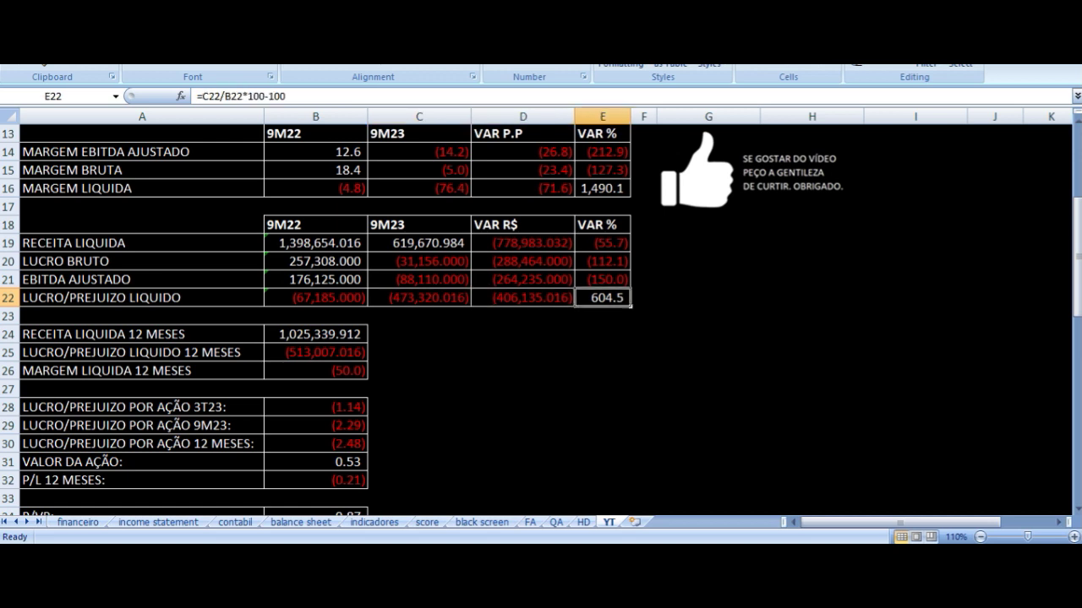
# Review the nine-month LUCRO/PREJUIZO LIQUIDO row again up to its VAR R$ value and return to the row label
pyautogui.press('Left')
pyautogui.press('Left')
pyautogui.press('Left')
pyautogui.press('Left')
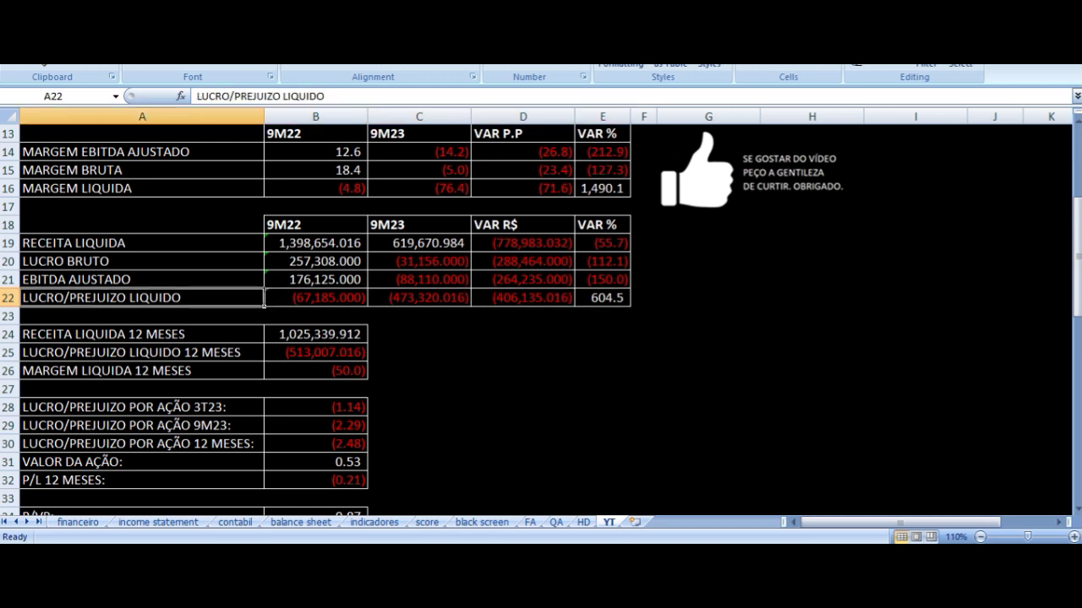
pyautogui.press('Right')
pyautogui.press('Right')
pyautogui.press('Right')
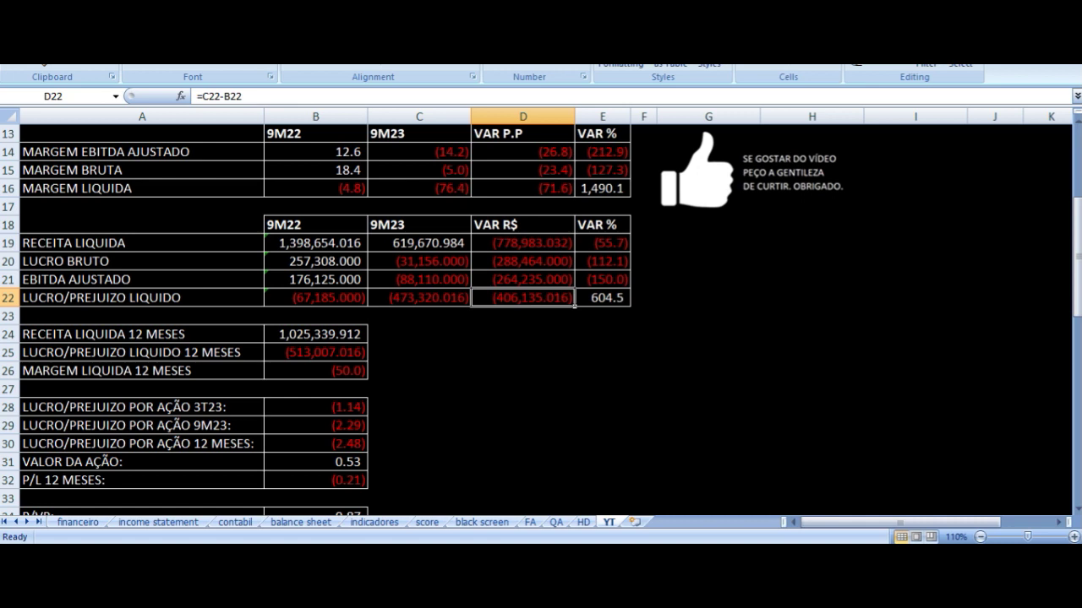
pyautogui.press('Left')
pyautogui.press('Right')
pyautogui.press('Left')
pyautogui.press('Left')
pyautogui.press('Left')
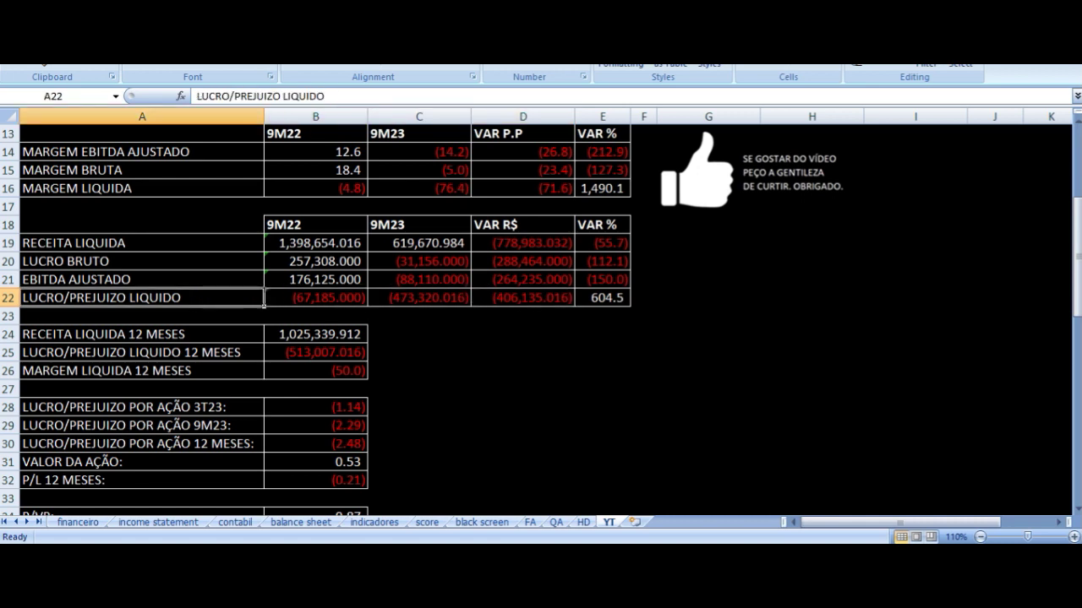
# Recheck the 9M22 and 9M23 LUCRO/PREJUIZO LIQUIDO values and return to the period headers above RECEITA LIQUIDA
pyautogui.press('Right')
pyautogui.press('Right')
pyautogui.press('Left')
pyautogui.press('Up')
pyautogui.press('Up')
pyautogui.press('Up')
pyautogui.press('Up')
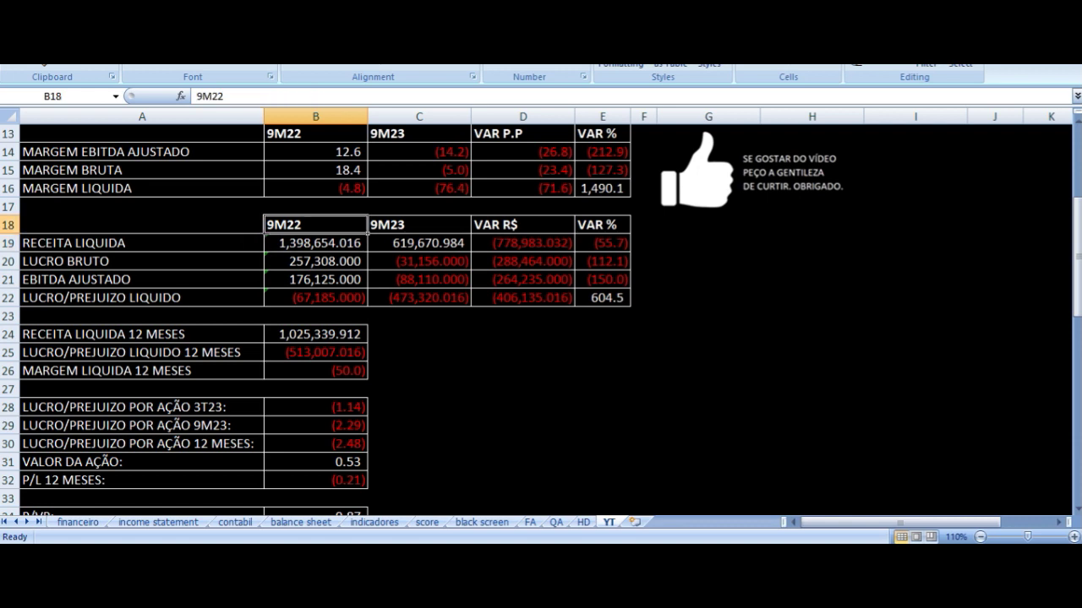
pyautogui.press('Right')
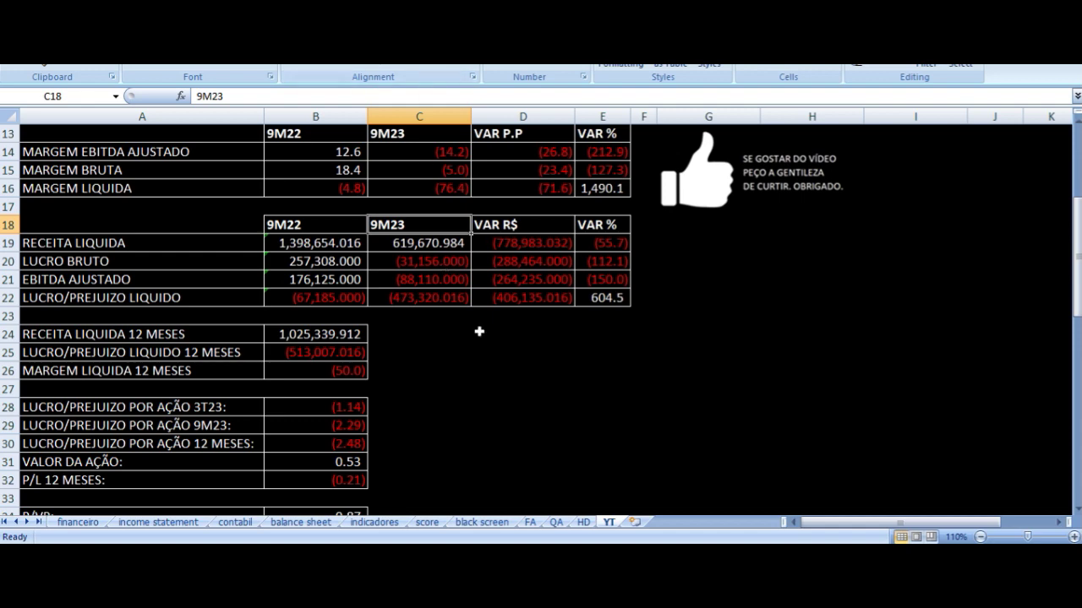
# Select the 3T22 vs 3T23, 2T23 vs 3T23 and 9M22 vs 9M23 comparison blocks one after another for an overview
pyautogui.scroll(4, 478, 330)
pyautogui.moveTo(341, 131); pyautogui.dragTo(621, 292)
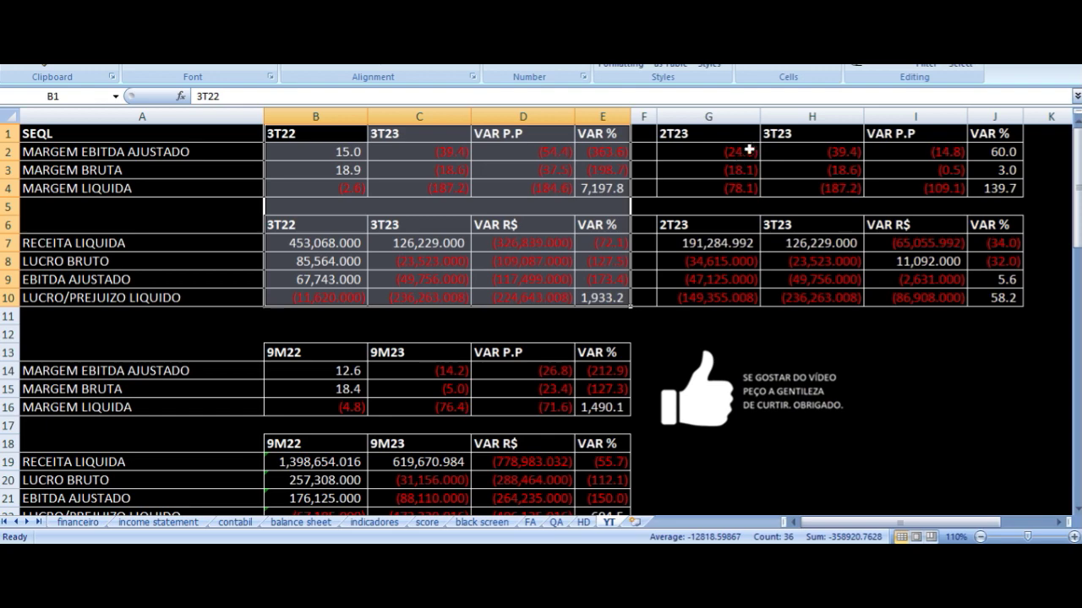
pyautogui.moveTo(751, 138); pyautogui.dragTo(971, 297)
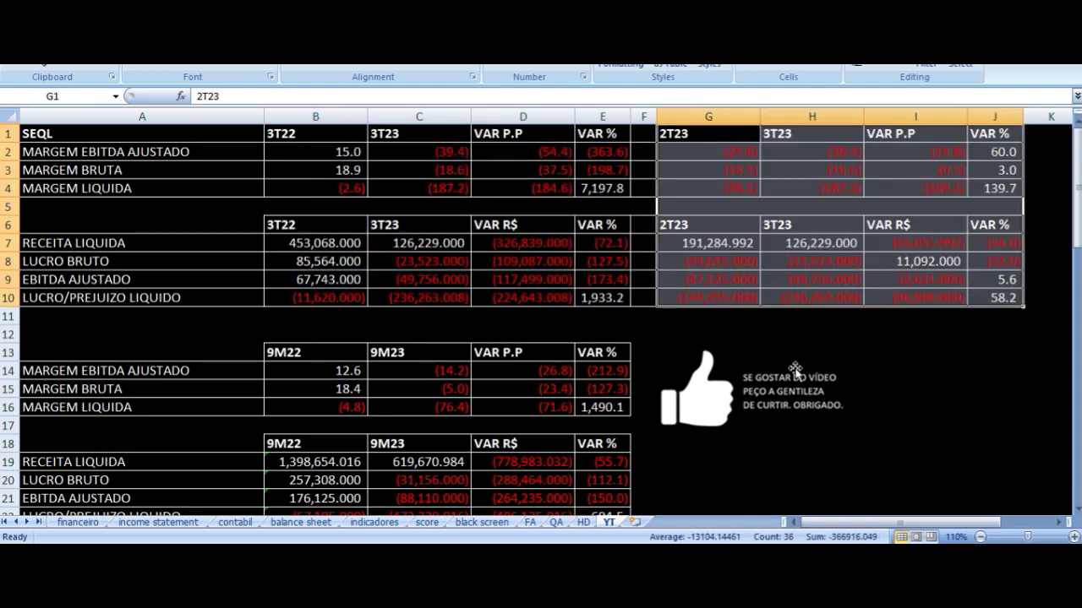
pyautogui.scroll(-4, 408, 376)
pyautogui.moveTo(315, 135); pyautogui.dragTo(606, 306)
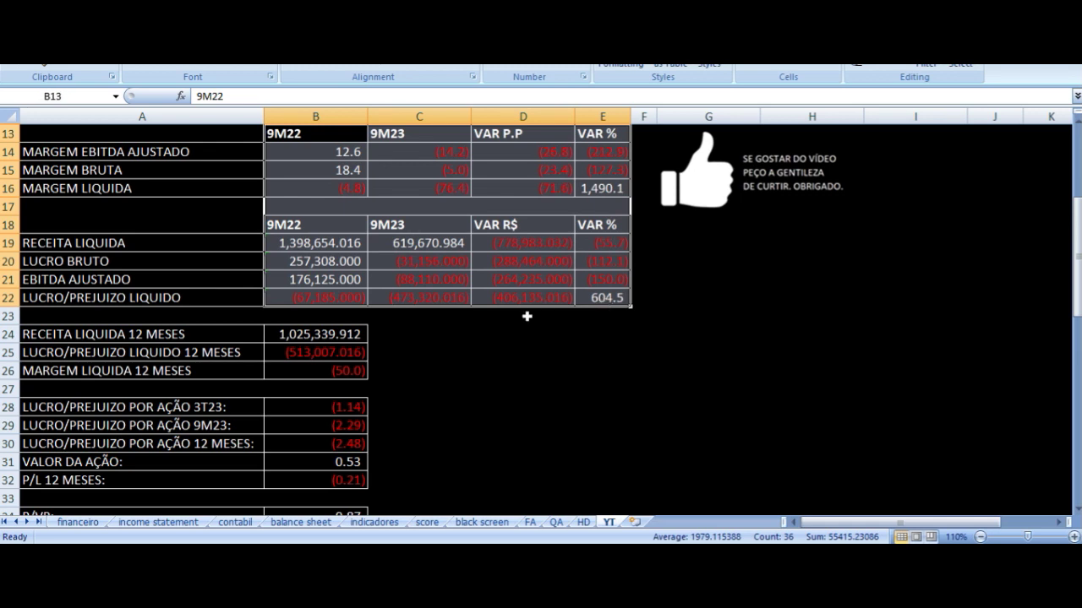
# Examine the RECEITA LIQUIDA 12 MESES value and move on to the LUCRO/PREJUIZO LIQUIDO 12 MESES row
pyautogui.click(138, 334)
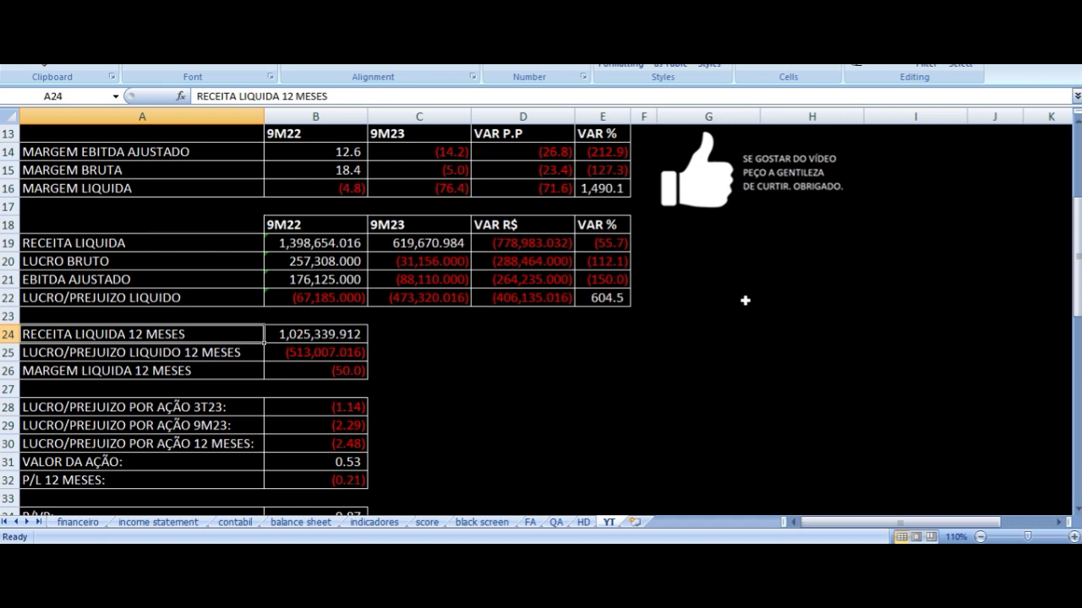
pyautogui.click(315, 335)
pyautogui.press('Left')
pyautogui.press('Right')
pyautogui.press('Left')
pyautogui.press('Down')
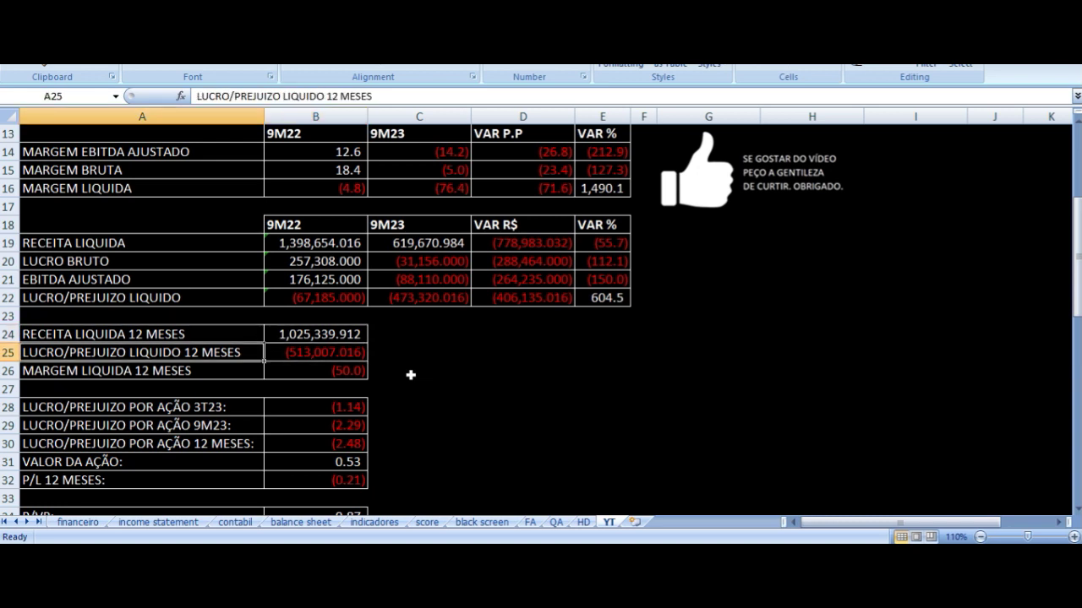
# Review the LUCRO/PREJUIZO LIQUIDO 12 MESES and MARGEM LIQUIDA 12 MESES rows with their values, ending on the 12-month net result
pyautogui.press('Right')
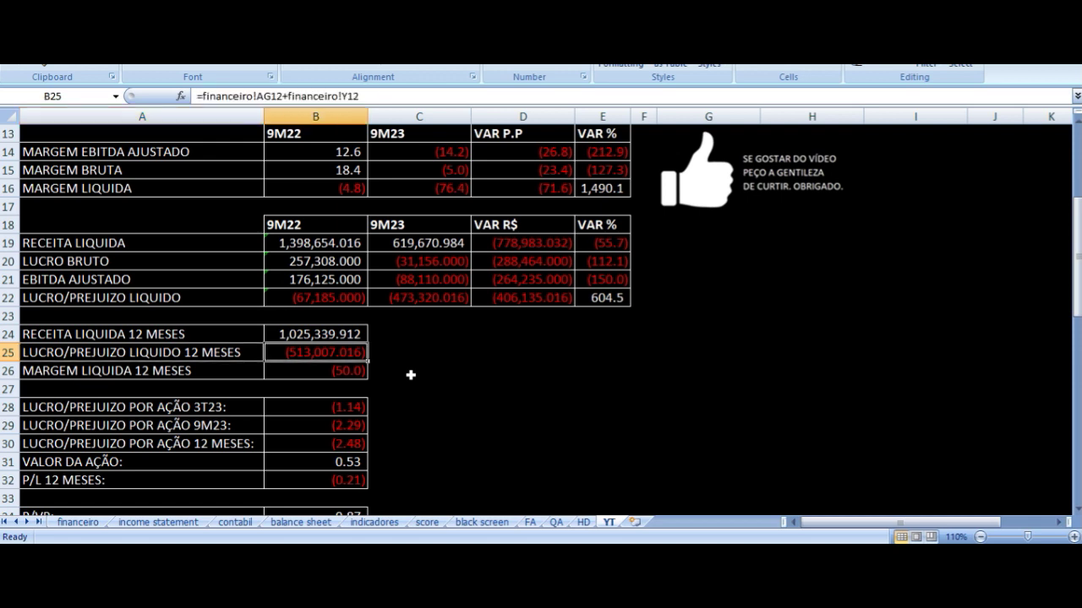
pyautogui.press('Left')
pyautogui.press('Right')
pyautogui.press('Left')
pyautogui.press('Down')
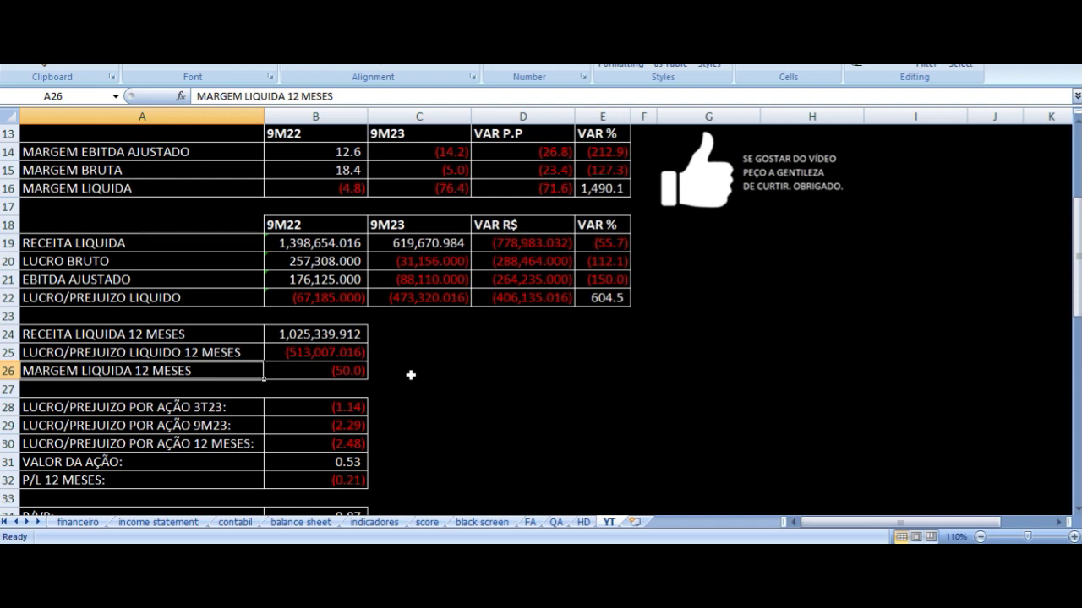
pyautogui.press('Right')
pyautogui.press('Up')
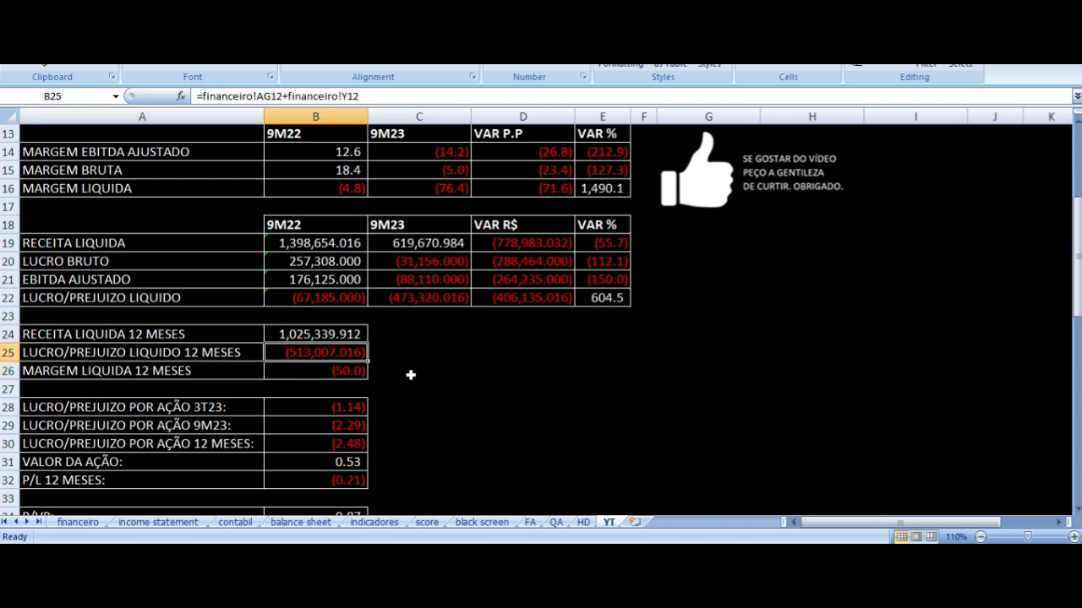
# Examine the LUCRO/PREJUIZO POR AÇÃO 3T23 row and its value, ending on the 9M23 row label
pyautogui.scroll(-2, 411, 374)
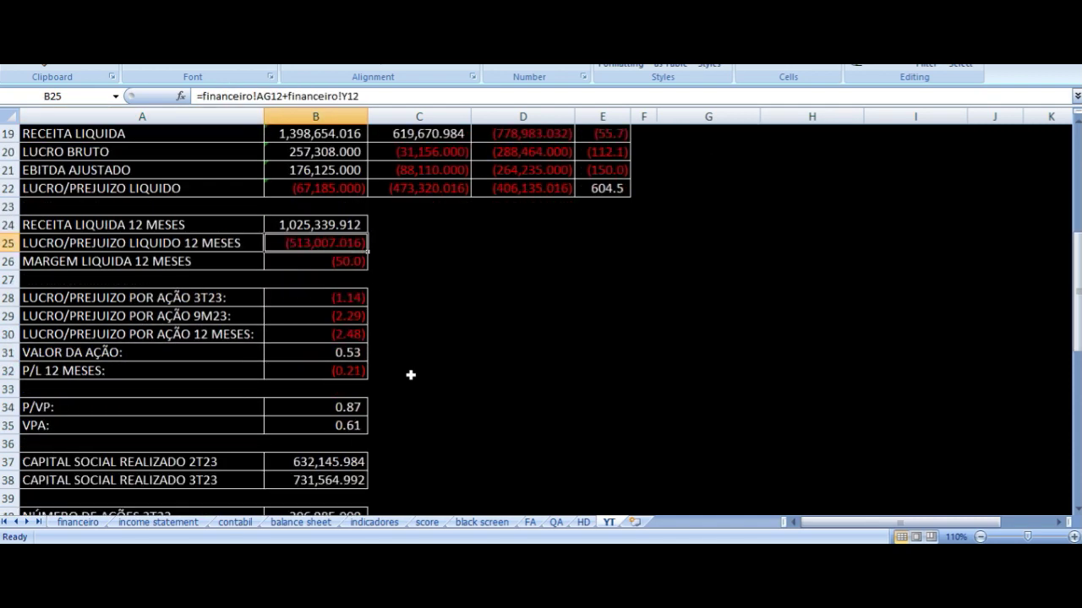
pyautogui.click(176, 300)
pyautogui.press('Right')
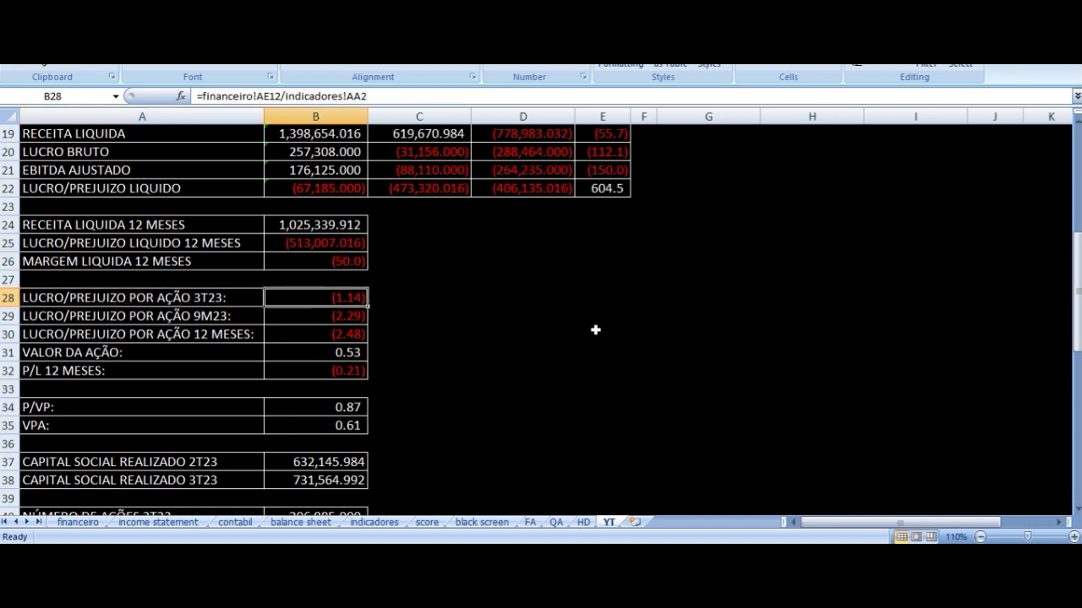
pyautogui.press('Left')
pyautogui.press('Right')
pyautogui.press('Left')
pyautogui.press('Down')
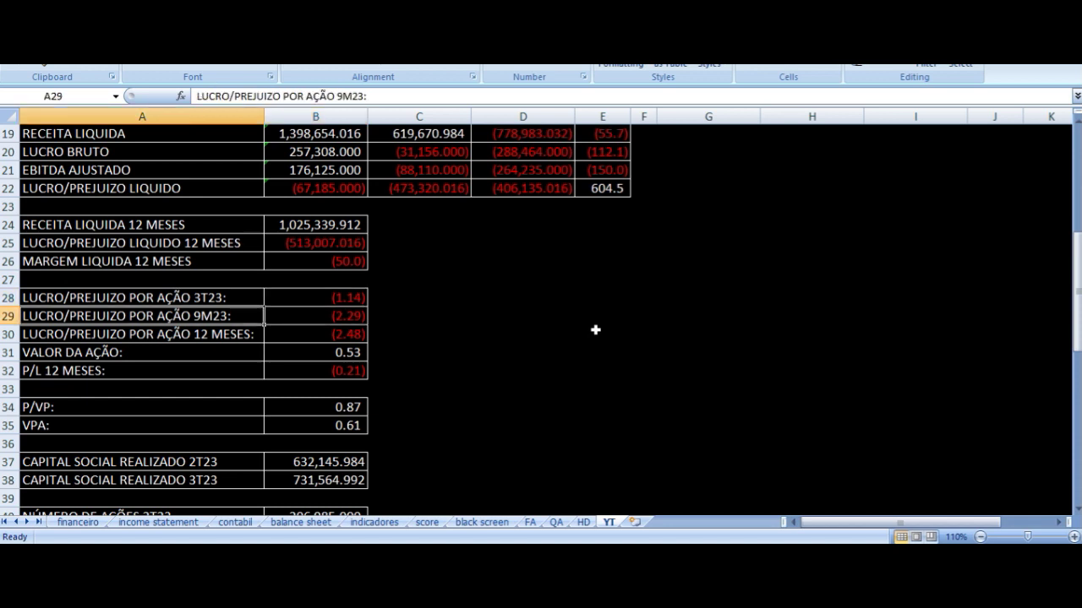
# Check the LUCRO/PREJUIZO POR AÇÃO values for 9M23 and 12 MESES and move on to the VALOR DA AÇÃO label
pyautogui.press('Right')
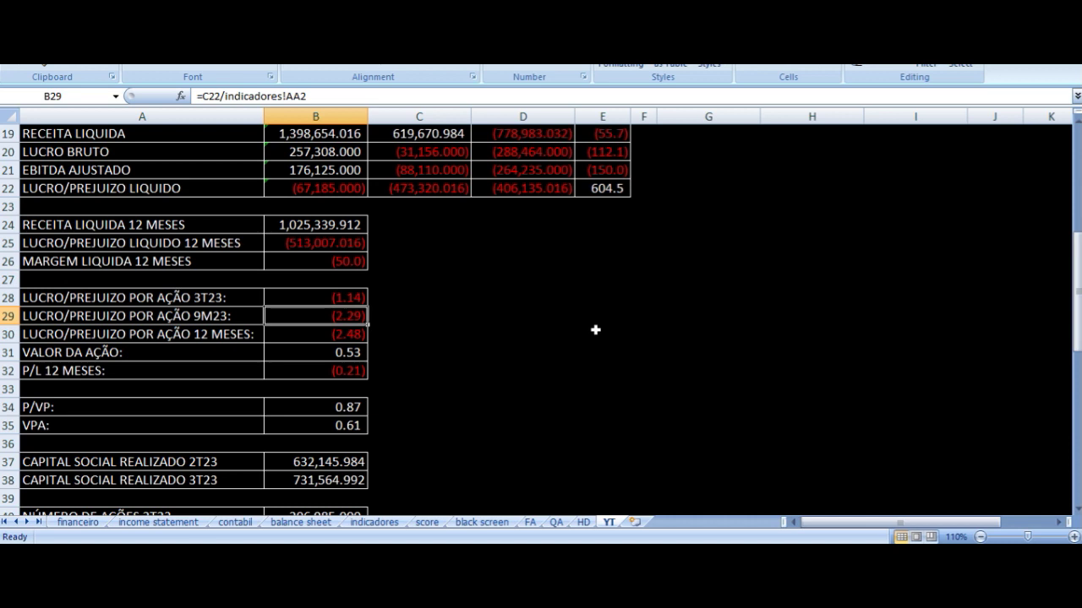
pyautogui.press('Down')
pyautogui.press('Left')
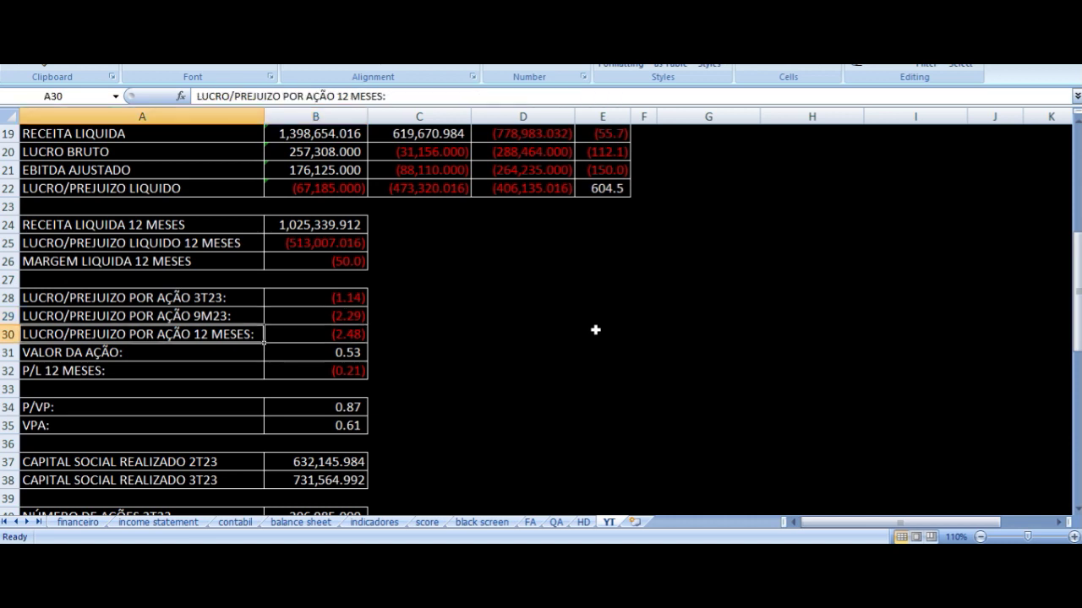
pyautogui.press('Right')
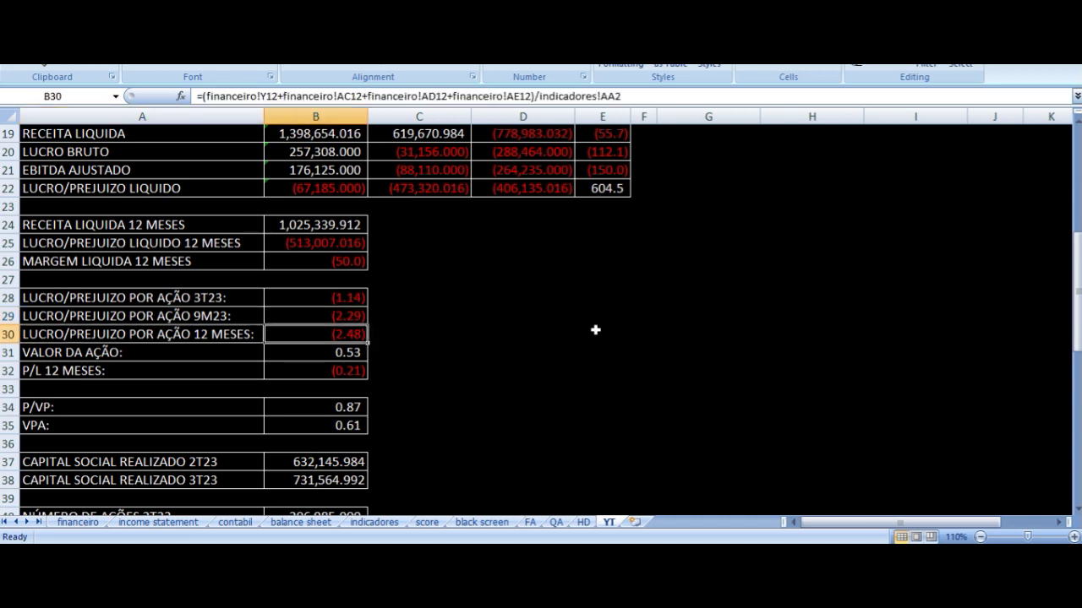
pyautogui.press('Down')
pyautogui.press('Left')
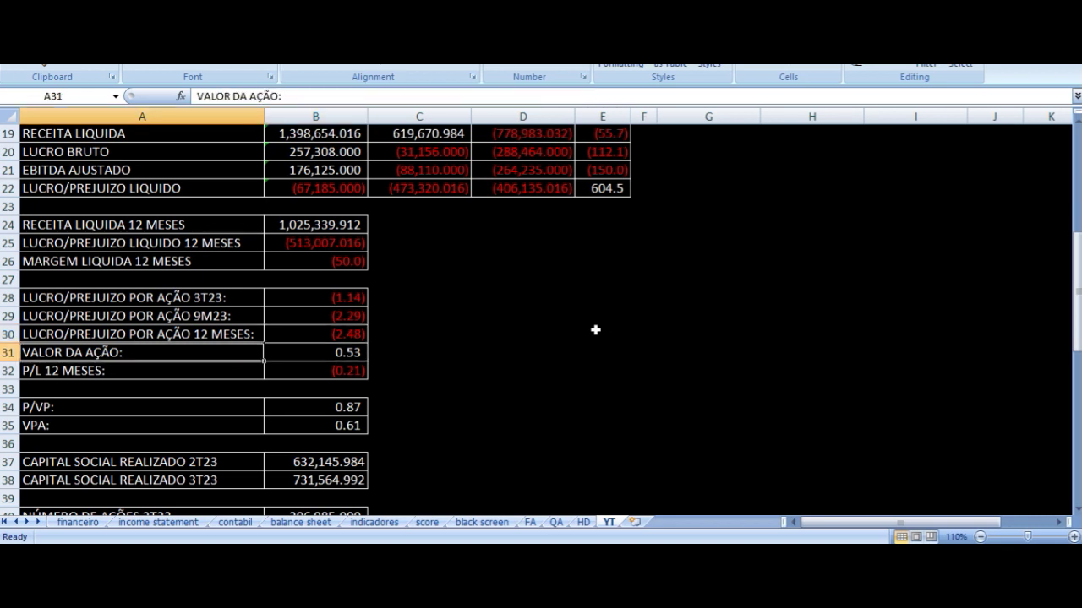
# Examine the P/L 12 MESES value and go back up the per-share values to LUCRO/PREJUIZO POR AÇÃO 3T23
pyautogui.scroll(-2, 413, 312)
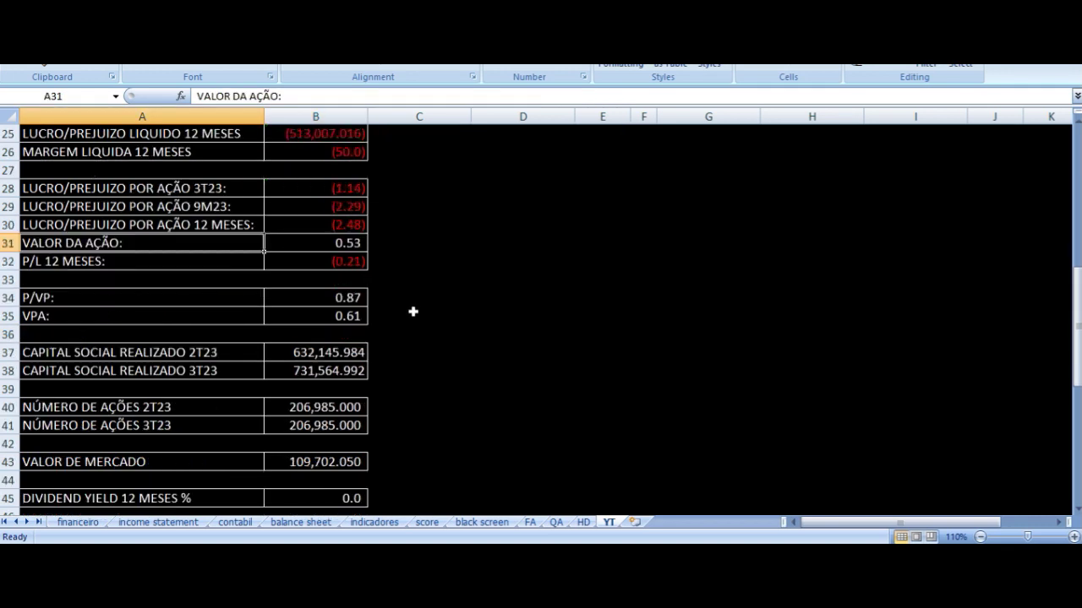
pyautogui.click(293, 263)
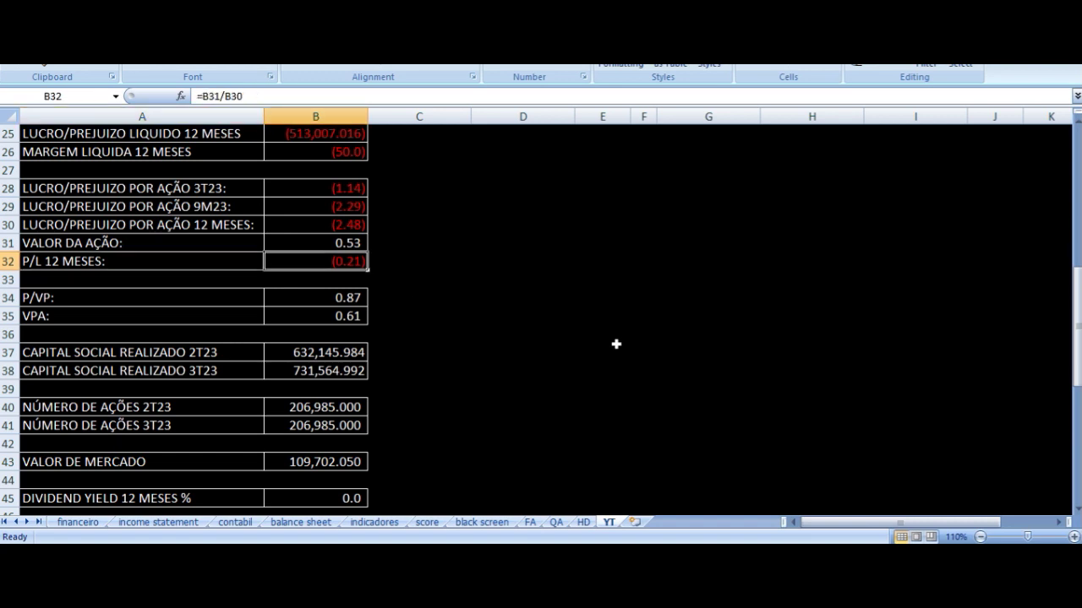
pyautogui.press('Up')
pyautogui.press('Up')
pyautogui.press('Up')
pyautogui.press('Up')
pyautogui.press('Up')
pyautogui.press('Up')
pyautogui.press('Up')
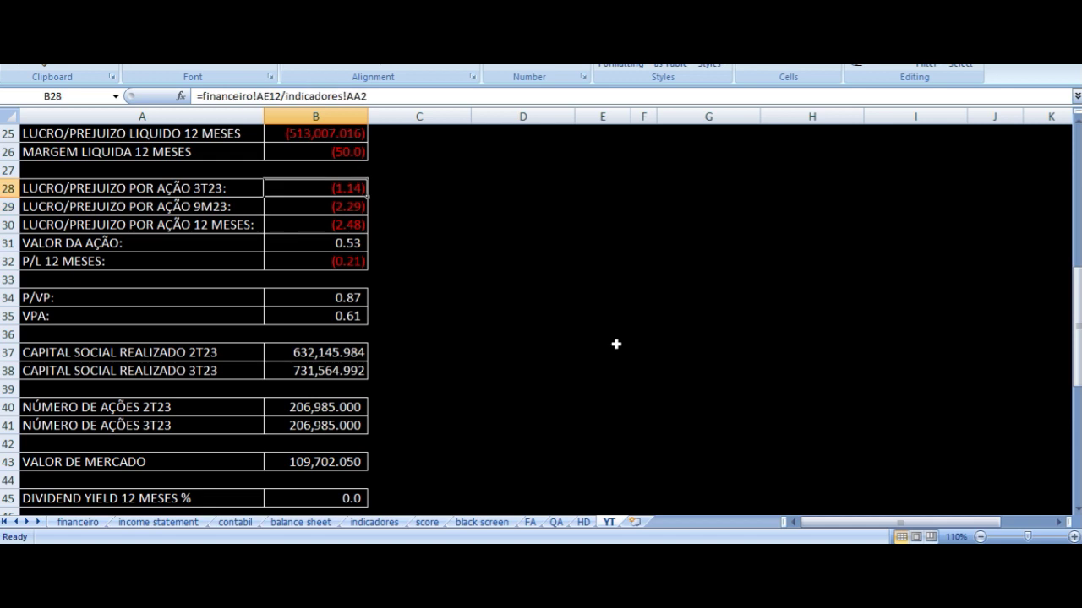
# Go back down the per-share values to P/L 12 MESES and continue to the P/VP value
pyautogui.press('Down')
pyautogui.press('Down')
pyautogui.press('Down')
pyautogui.press('Down')
pyautogui.press('Down')
pyautogui.press('Down')
pyautogui.press('Down')
pyautogui.press('Down')
pyautogui.press('Down')
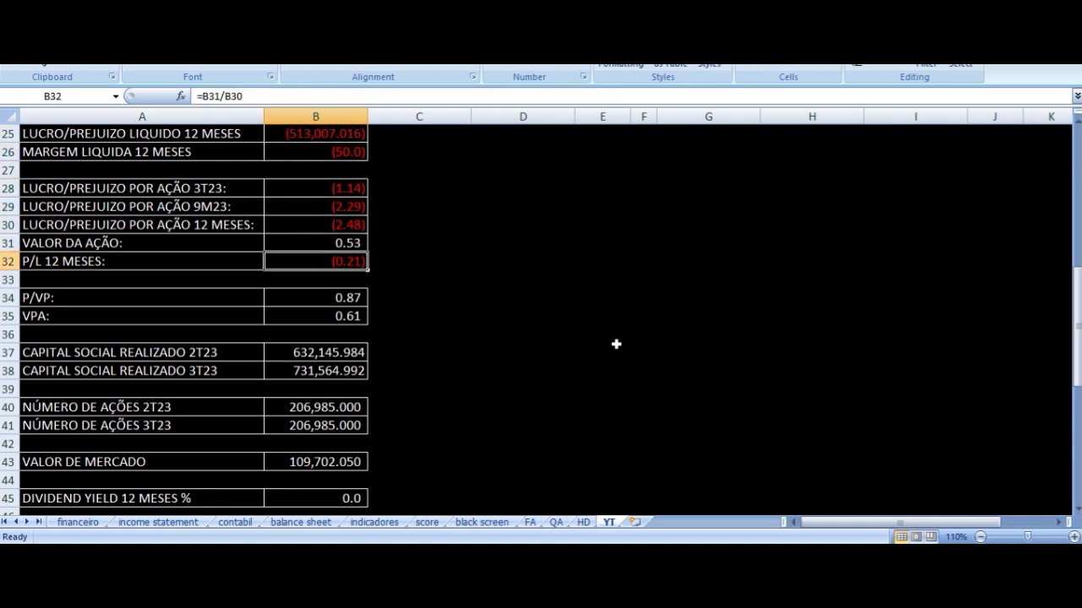
pyautogui.press('Left')
pyautogui.press('Right')
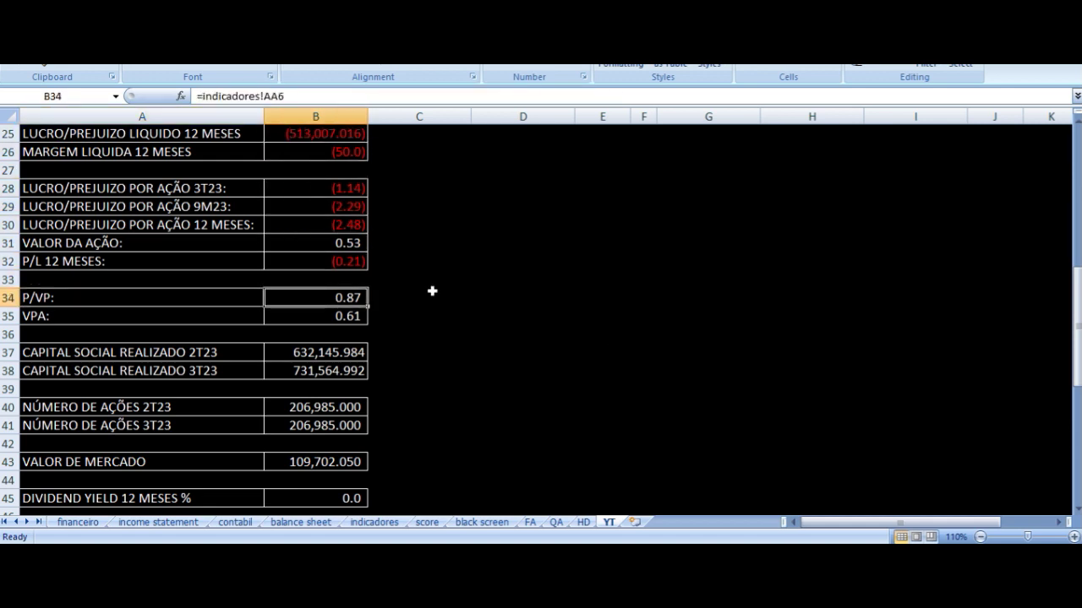
# Review the VPA row against the P/VP value, ending on the VPA label
pyautogui.press('Down')
pyautogui.press('Left')
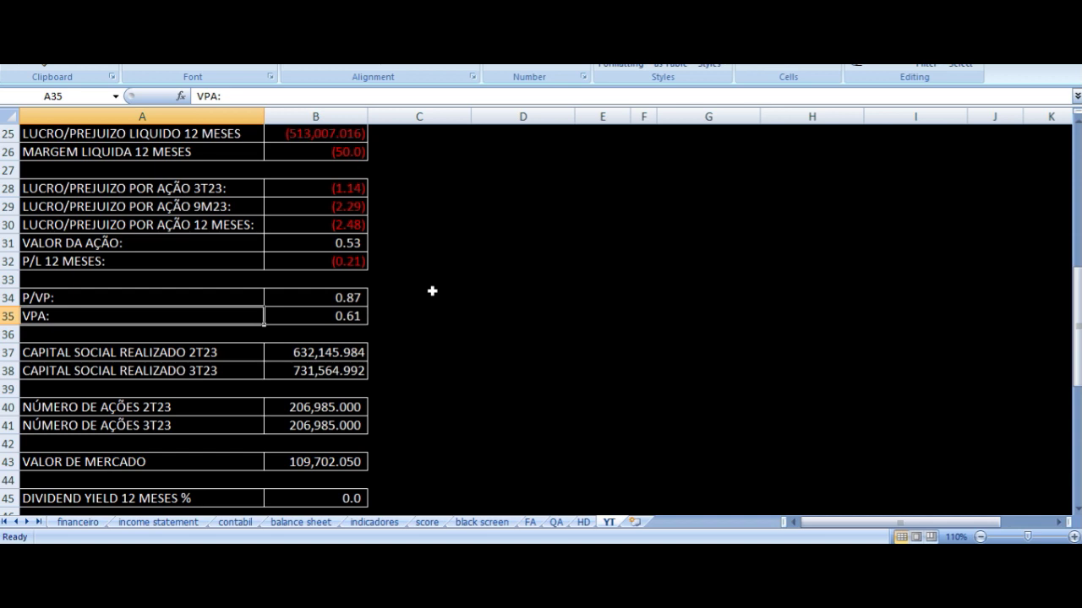
pyautogui.press('Right')
pyautogui.press('Left')
pyautogui.press('Right')
pyautogui.press('Up')
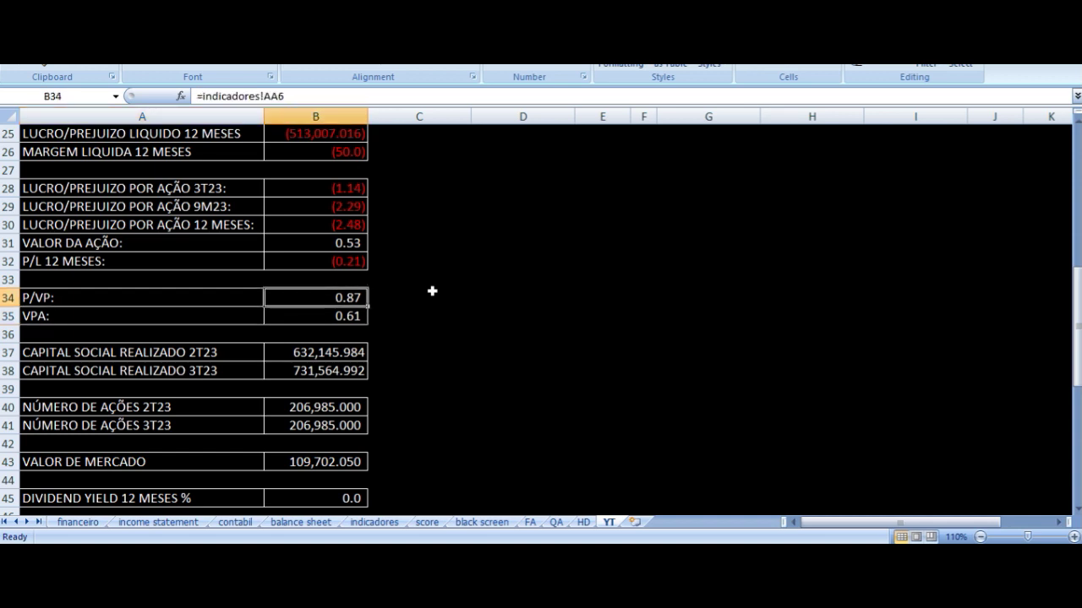
pyautogui.press('Down')
pyautogui.press('Left')
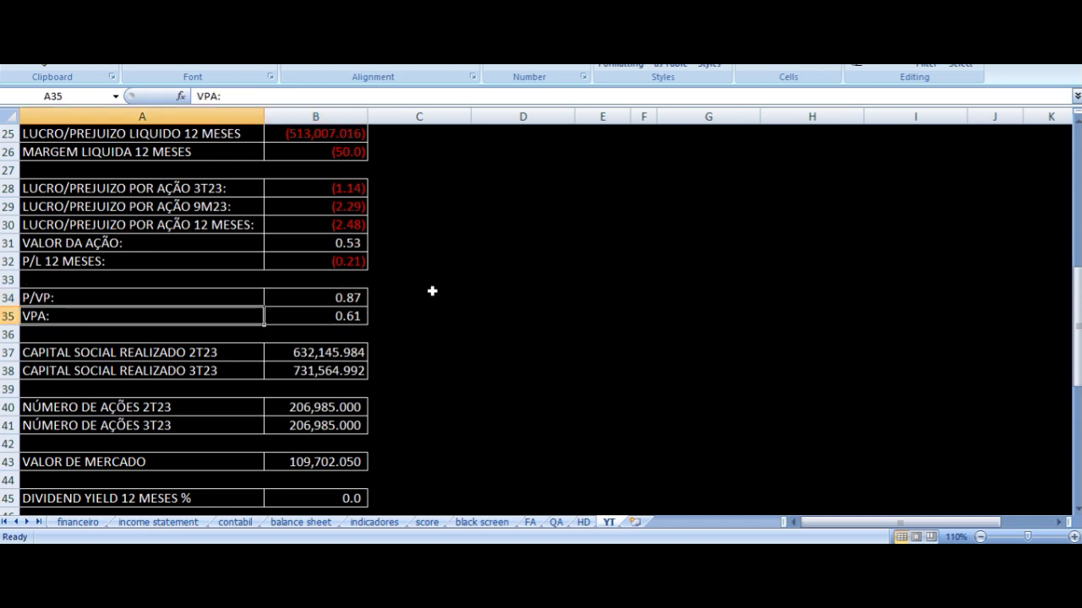
# Check the VPA value and return to the VALOR DA AÇÃO label
pyautogui.press('Right')
pyautogui.press('Right')
pyautogui.press('Right')
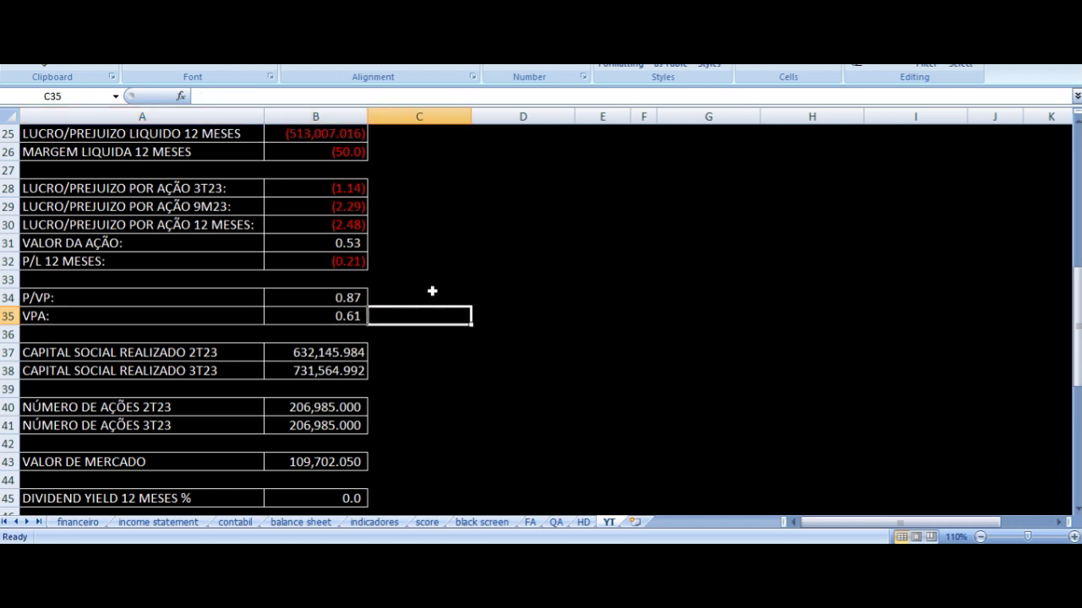
pyautogui.press('Left')
pyautogui.press('Up')
pyautogui.press('Up')
pyautogui.press('Up')
pyautogui.press('Up')
pyautogui.press('Left')
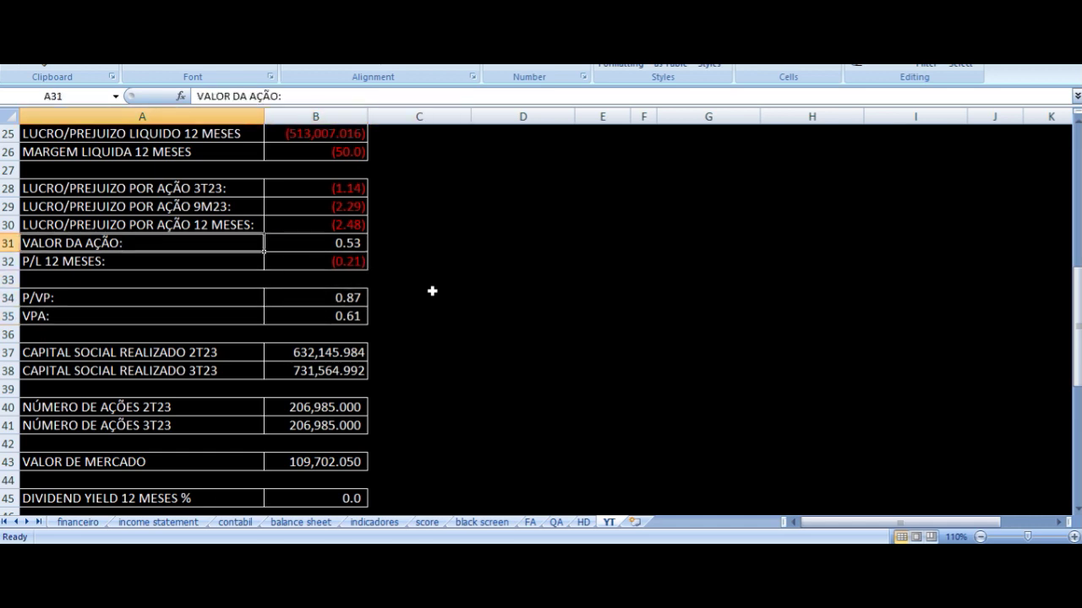
# Check the VALOR DA AÇÃO value and recheck the P/VP row's label and value
pyautogui.press('Right')
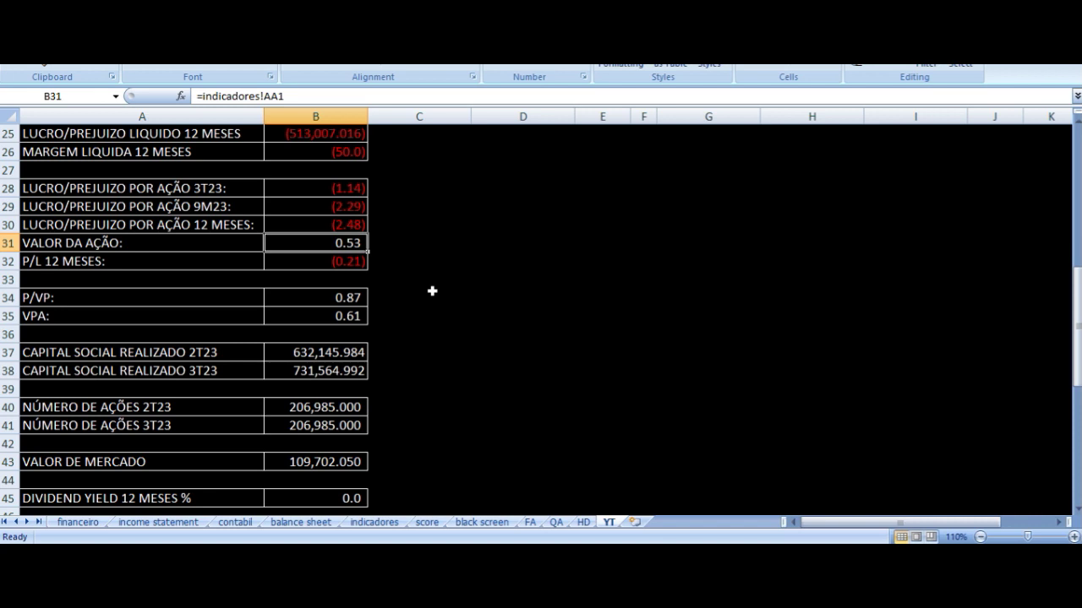
pyautogui.press('Down')
pyautogui.press('Down')
pyautogui.press('Down')
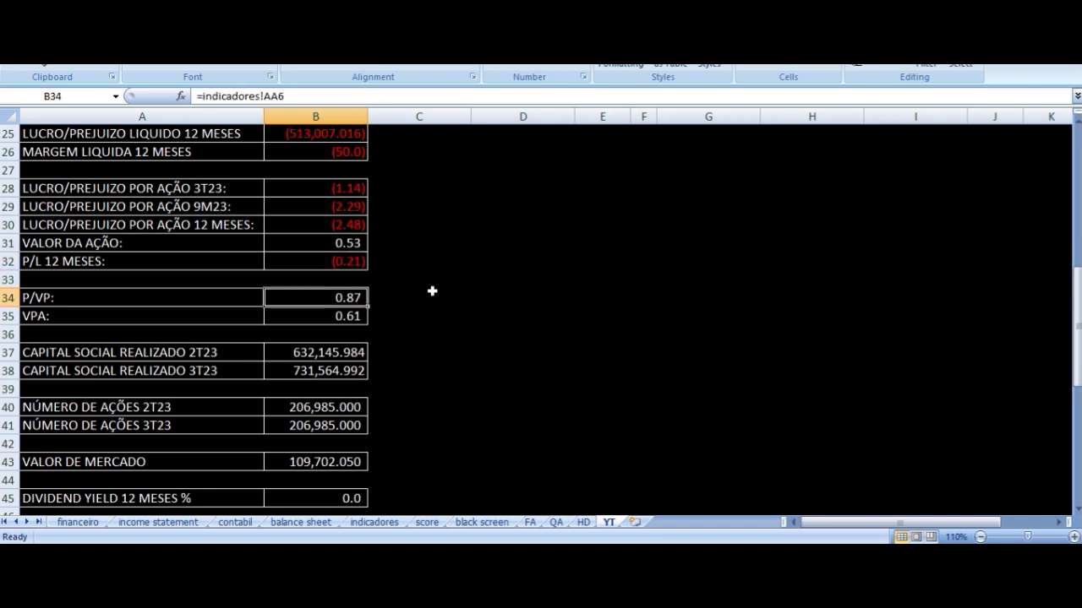
pyautogui.press('Left')
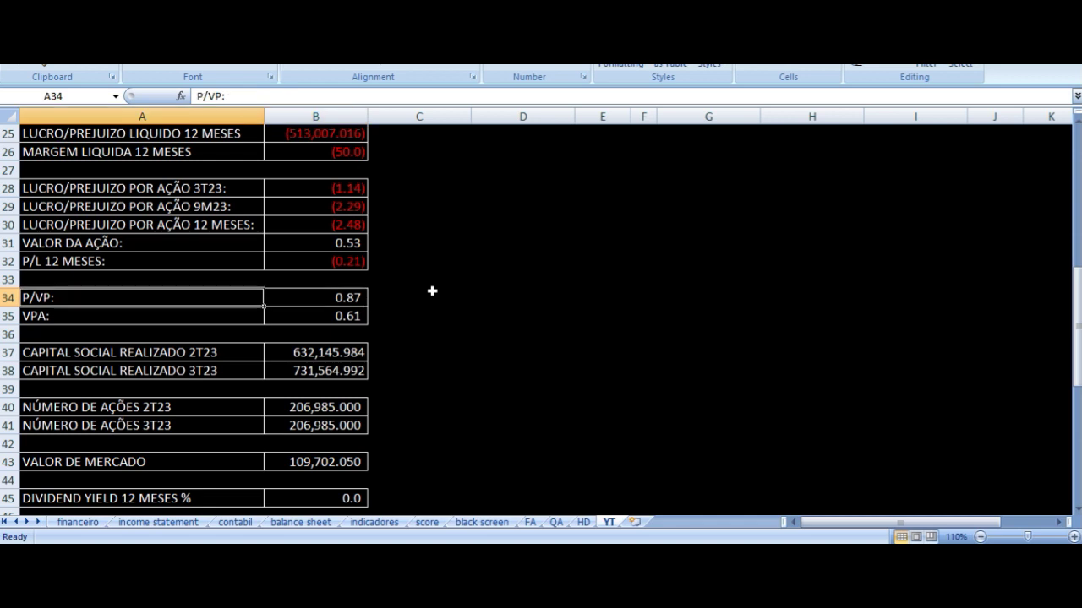
pyautogui.press('Right')
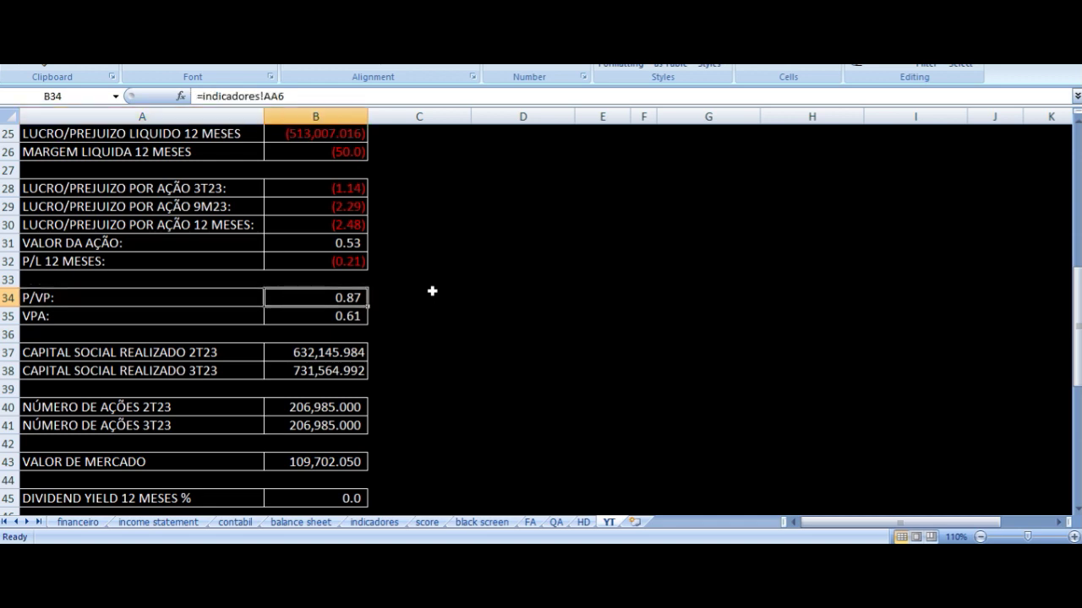
# Compare the VALOR DA AÇÃO with the VPA value, ending on the VPA label
pyautogui.press('Up')
pyautogui.press('Up')
pyautogui.press('Up')
pyautogui.press('Down')
pyautogui.press('Down')
pyautogui.press('Down')
pyautogui.press('Down')
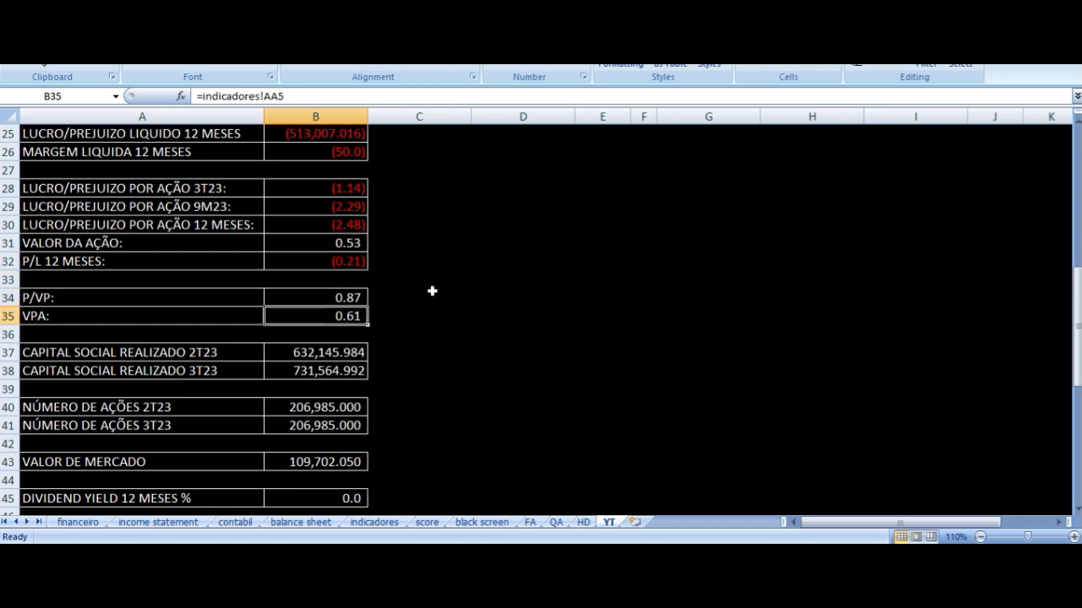
pyautogui.press('Left')
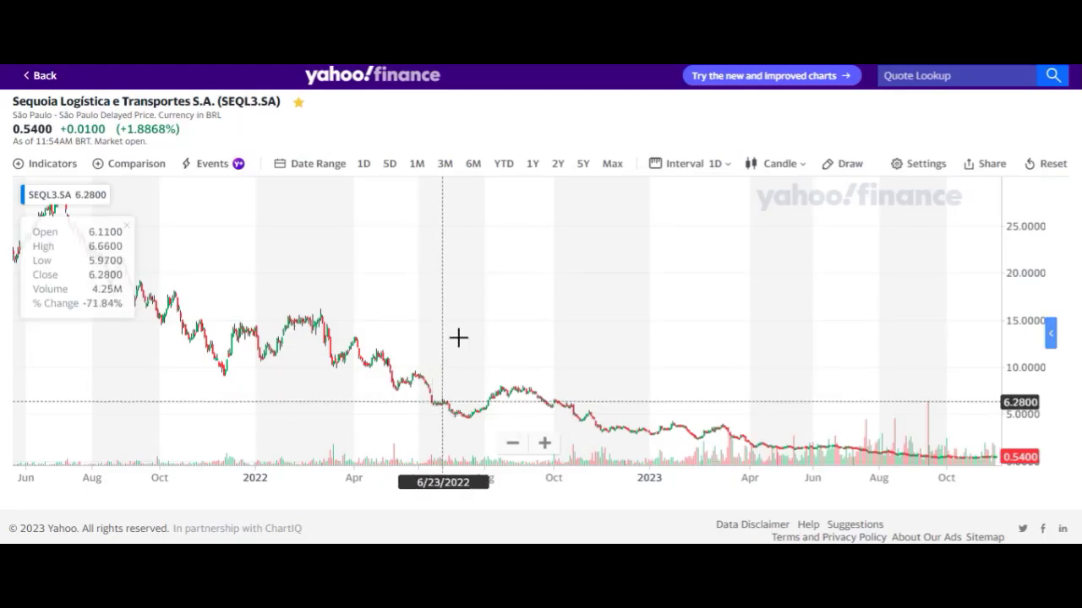
# Examine the SEQL3.SA daily price chart on Yahoo Finance over its full history and close up on 2023
pyautogui.scroll(-3, 442, 350)
pyautogui.scroll(-2, 458, 337)
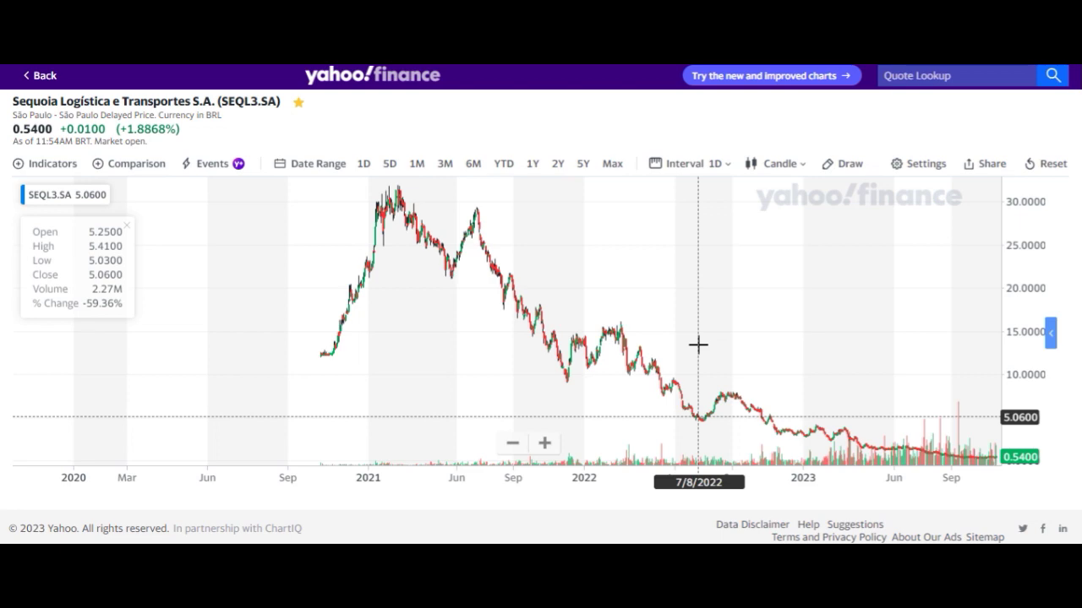
pyautogui.scroll(5, 698, 344)
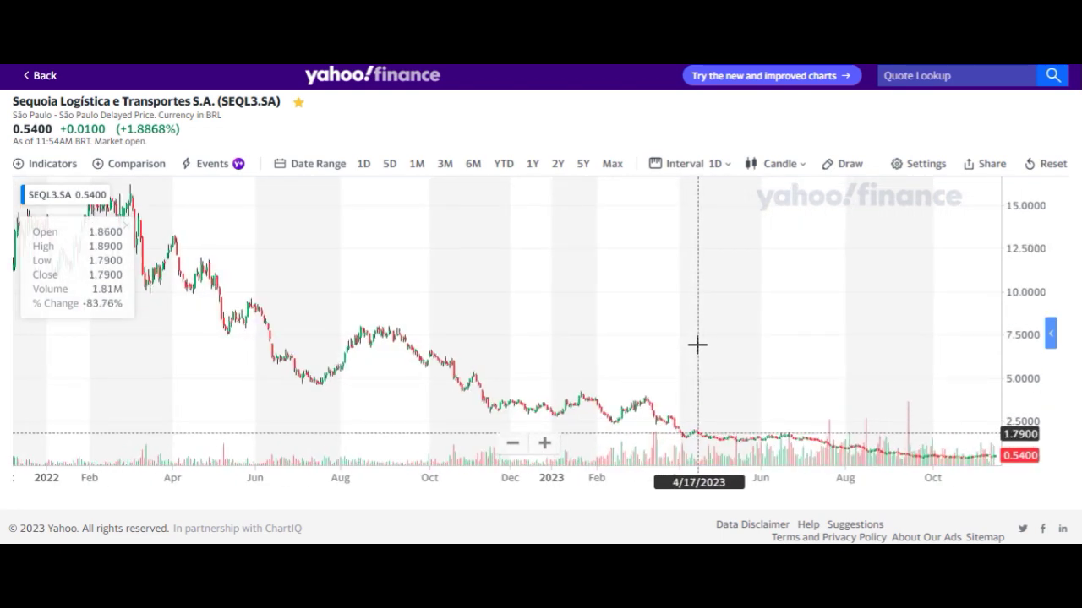
pyautogui.scroll(5, 698, 344)
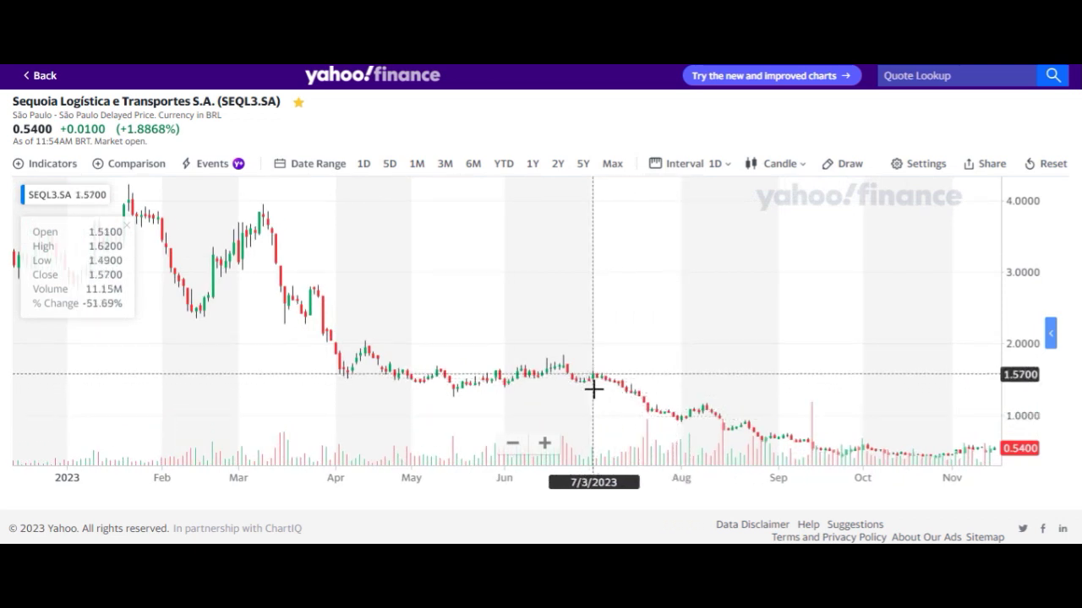
# Switch back to the Excel spreadsheet and compare CAPITAL SOCIAL REALIZADO for 2T23 and 3T23
pyautogui.hotkey('alt', 'Tab')
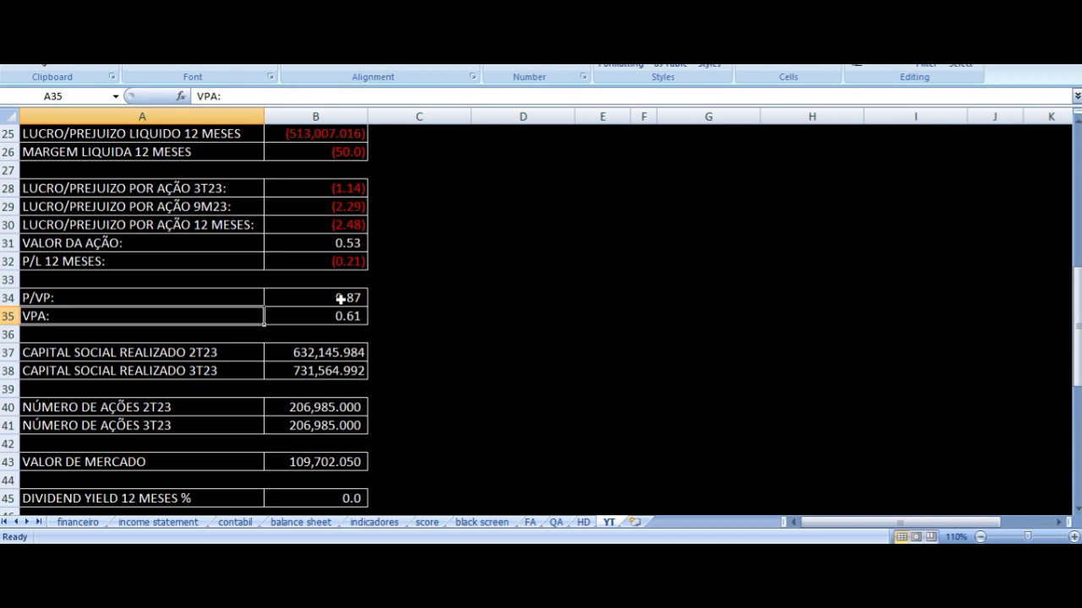
pyautogui.click(212, 352)
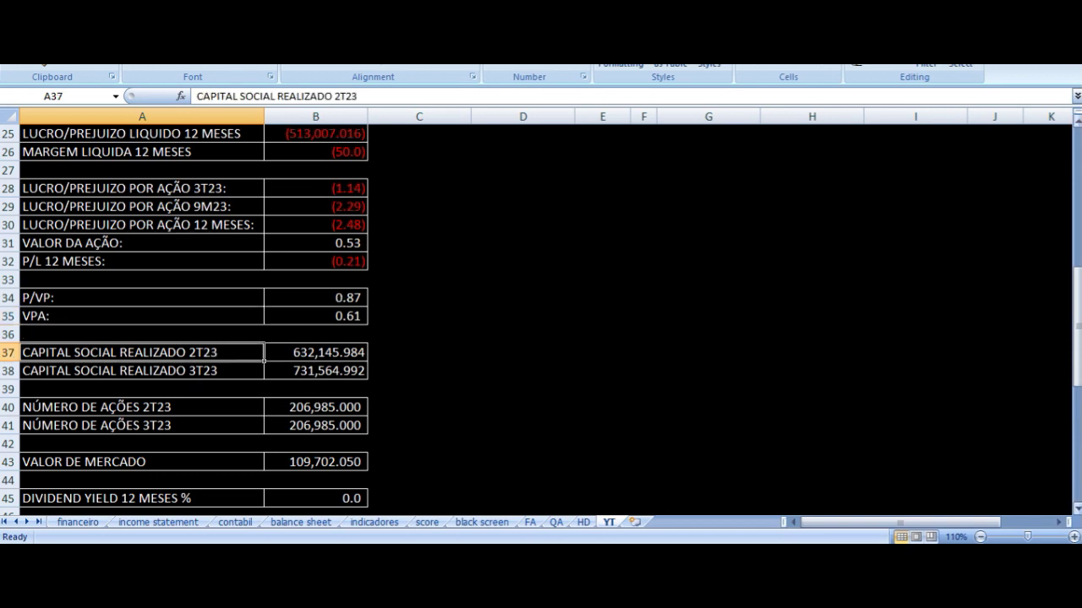
pyautogui.press('Down')
pyautogui.press('Up')
pyautogui.press('Down')
pyautogui.press('Right')
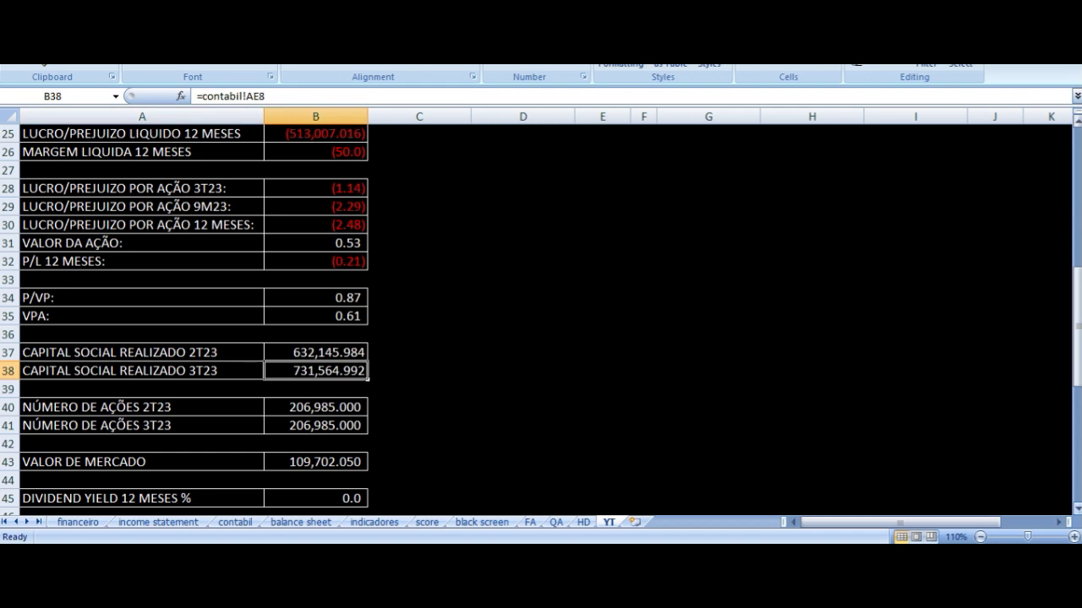
# Check the NÚMERO DE AÇÕES 3T23 value and move on to the VALOR DE MERCADO value
pyautogui.scroll(-2, 415, 364)
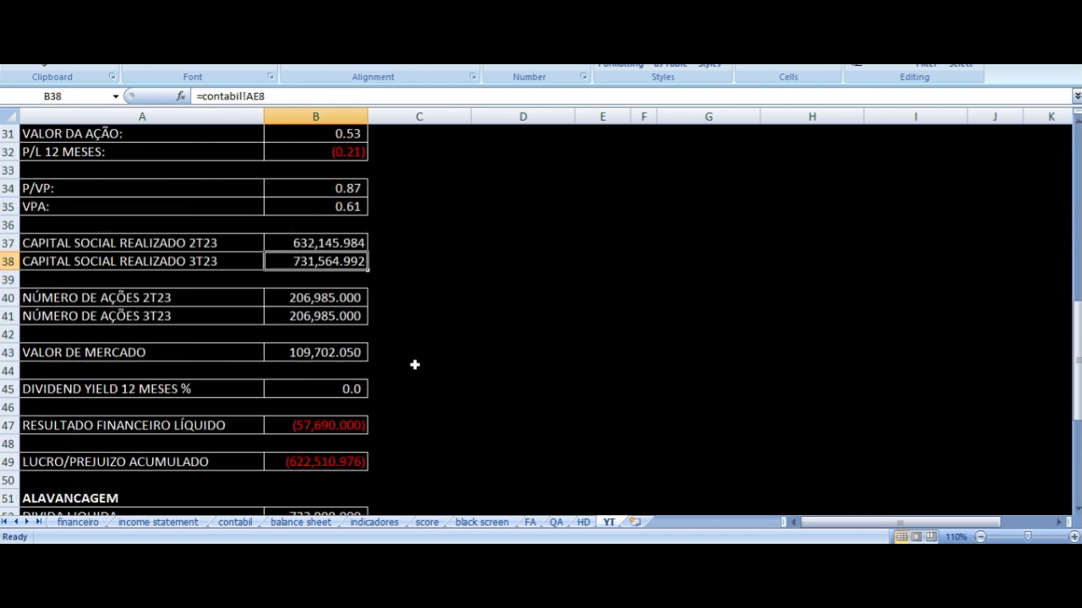
pyautogui.click(312, 316)
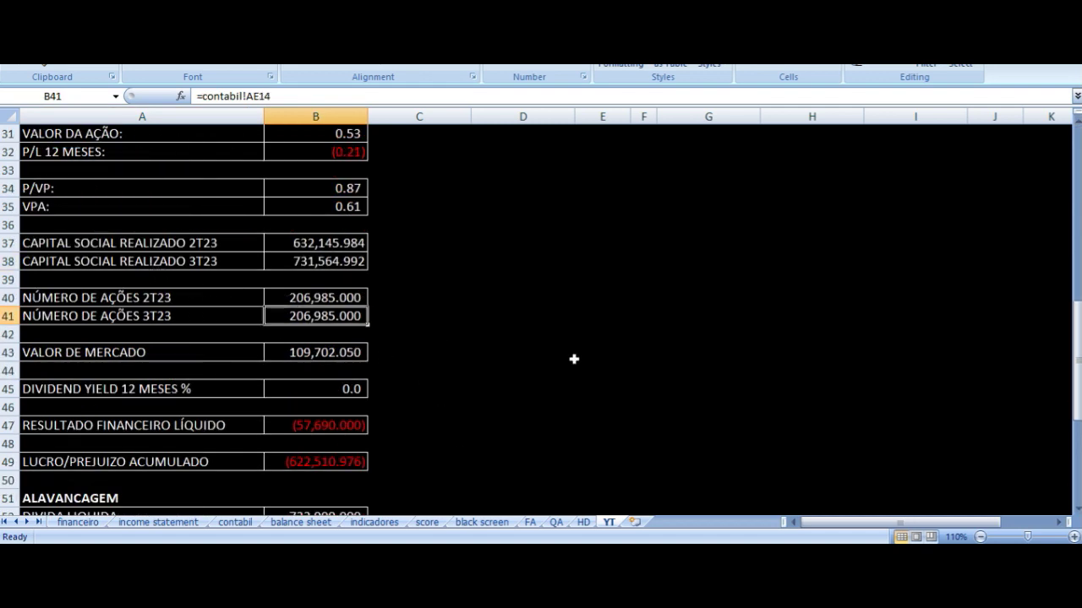
pyautogui.press('Down')
pyautogui.press('Down')
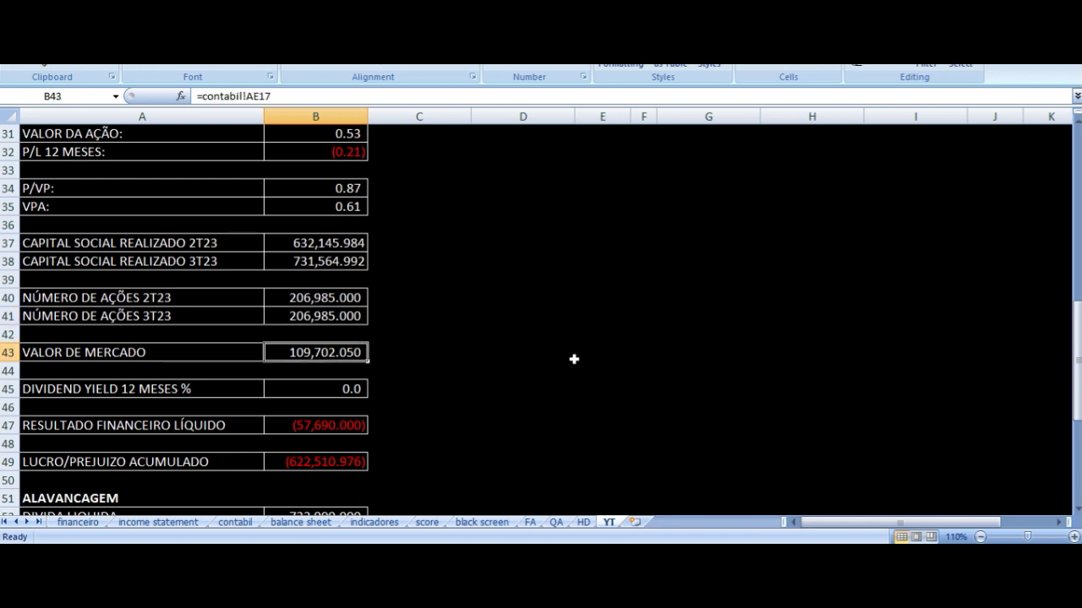
# Check the VALOR DE MERCADO label and value, and move on to the DIVIDEND YIELD 12 MESES % value
pyautogui.press('Left')
pyautogui.press('Right')
pyautogui.scroll(-2, 549, 328)
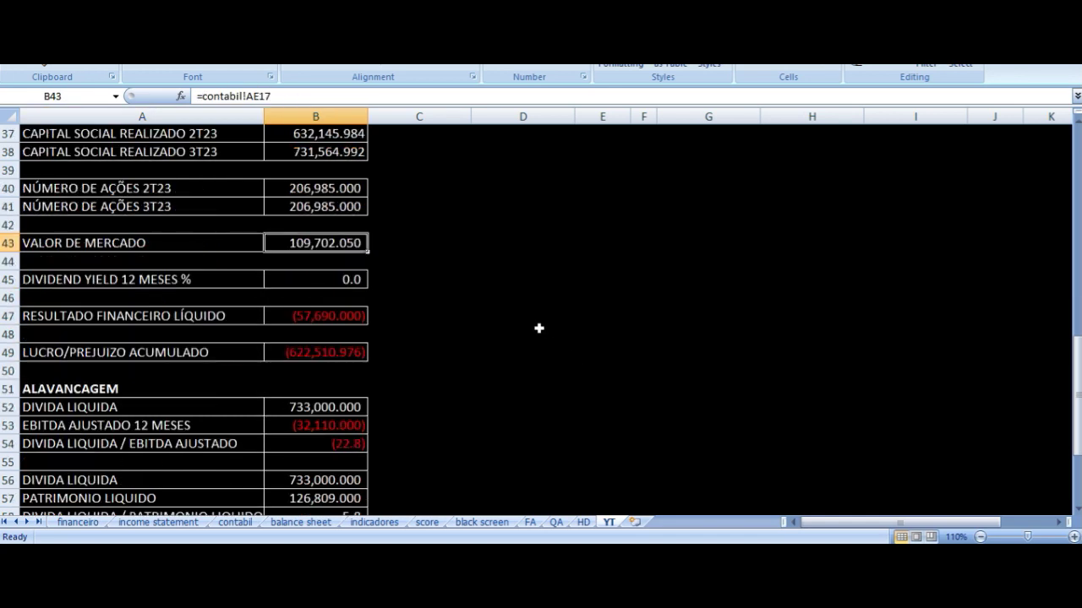
pyautogui.click(221, 284)
pyautogui.press('Right')
# Review the RESULTADO FINANCEIRO LÍQUIDO and LUCRO/PREJUIZO ACUMULADO rows, checking each label and its value
pyautogui.press('Down')
pyautogui.press('Down')
pyautogui.press('Down')
pyautogui.press('Up')
pyautogui.press('Left')
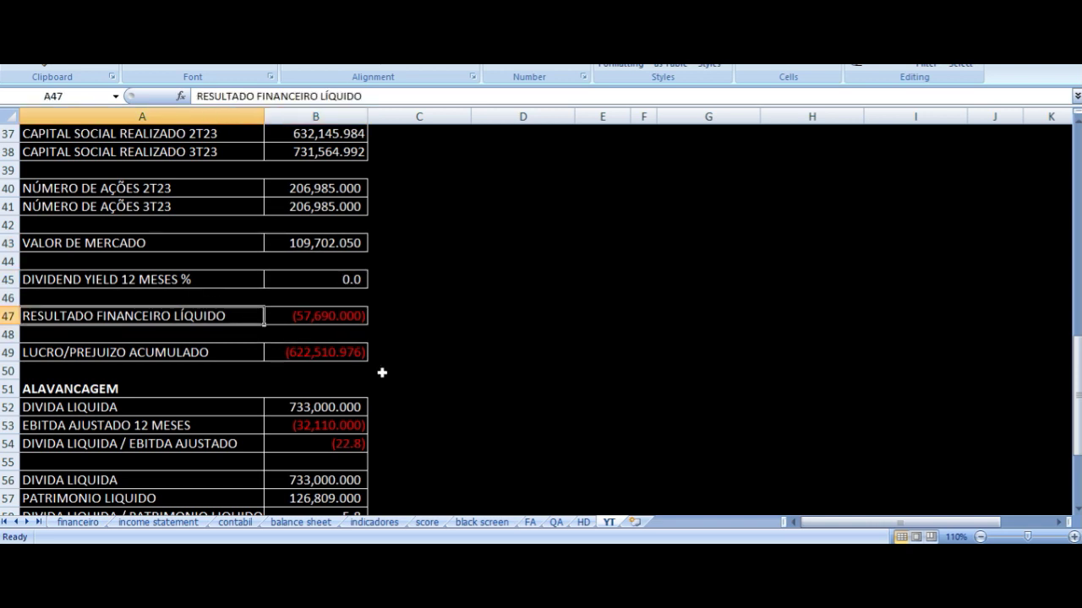
pyautogui.press('Right')
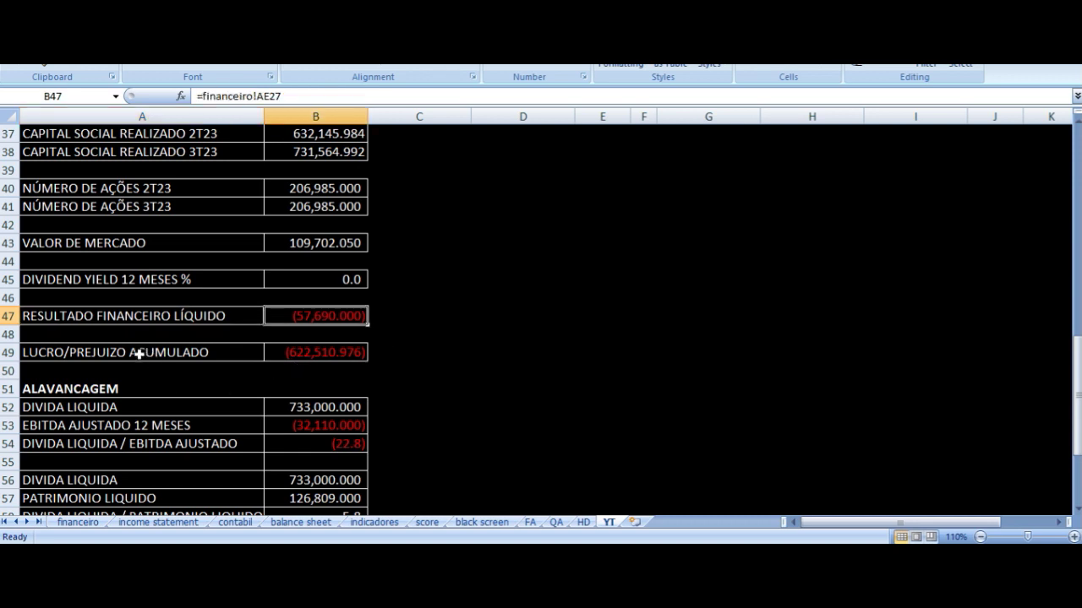
pyautogui.click(239, 358)
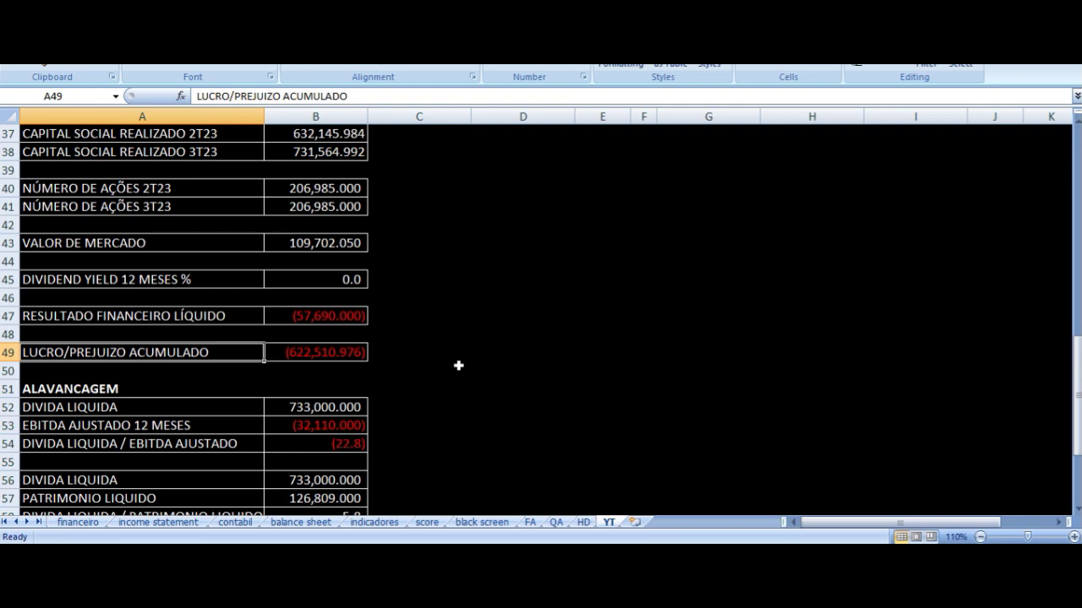
pyautogui.press('Right')
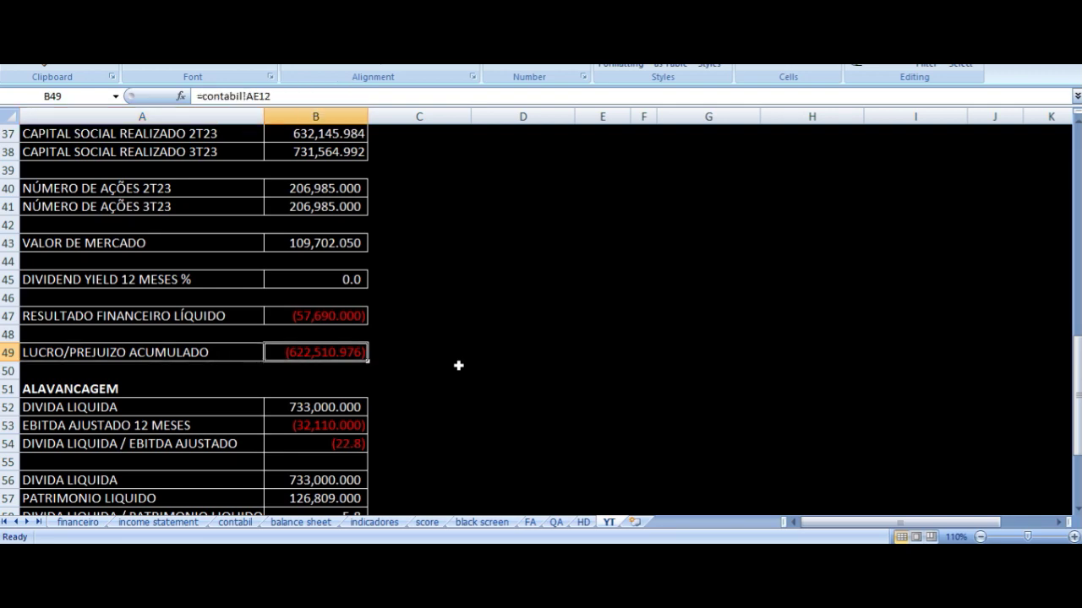
# Examine the DIVIDA LIQUIDA / EBITDA AJUSTADO ratio under ALAVANCAGEM together with its EBITDA AJUSTADO 12 MESES component
pyautogui.scroll(-3, 437, 364)
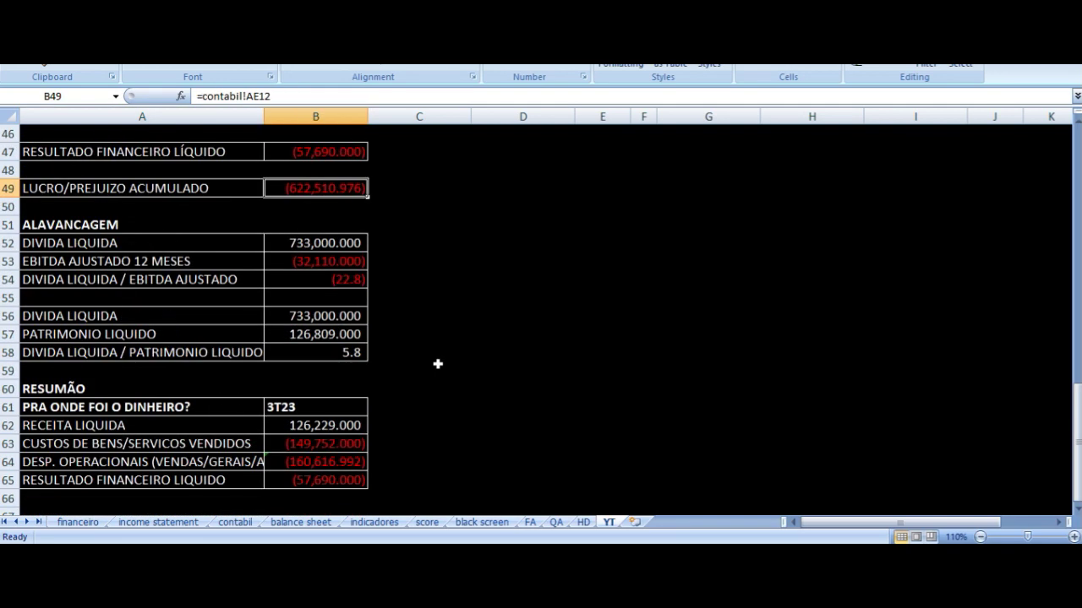
pyautogui.click(156, 241)
pyautogui.press('Down')
pyautogui.press('Down')
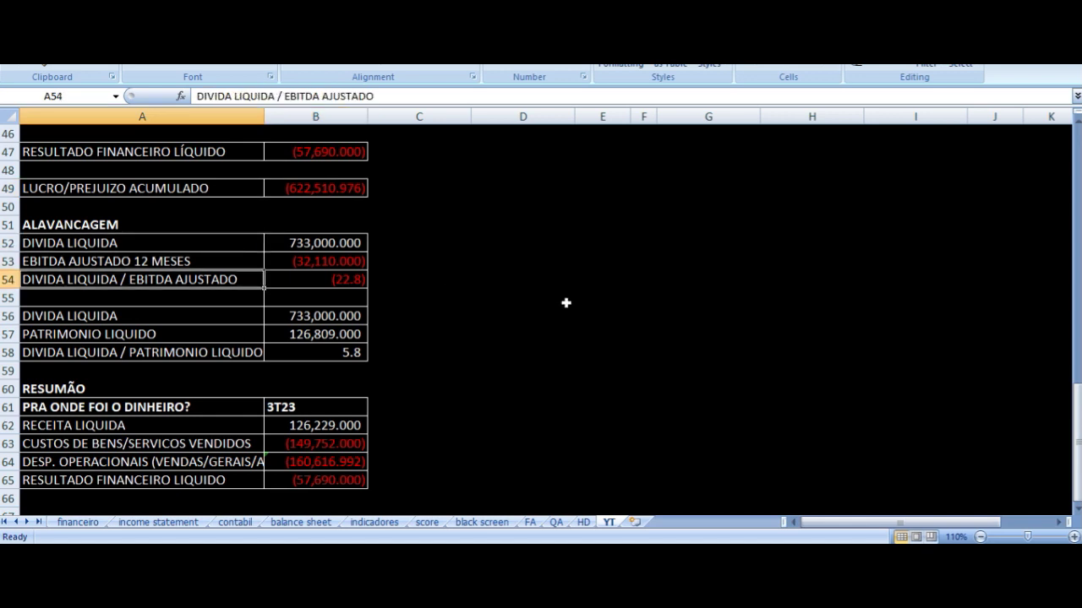
pyautogui.press('Right')
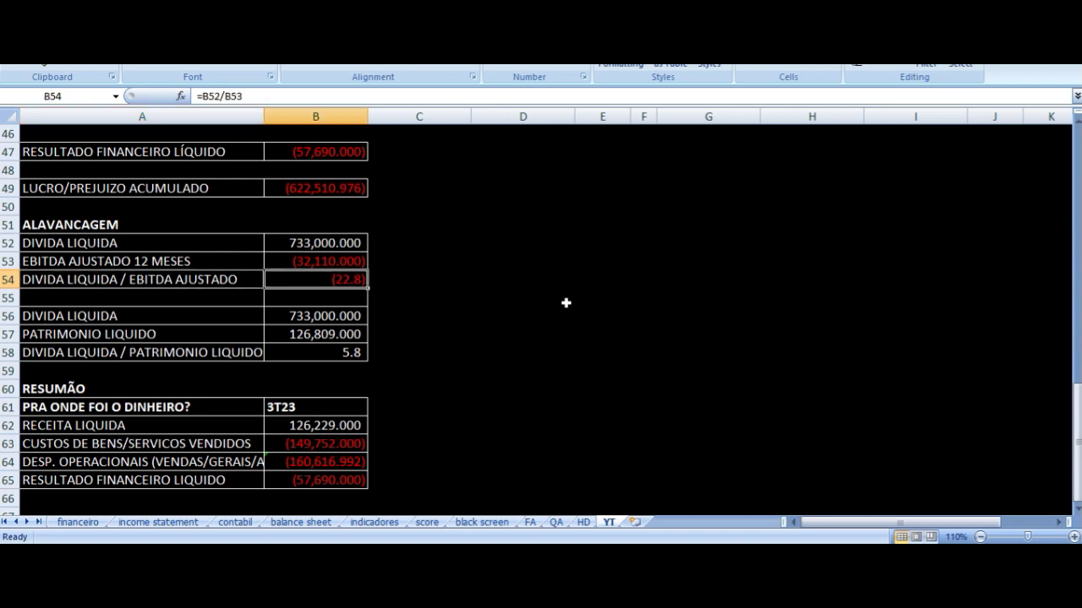
pyautogui.press('Up')
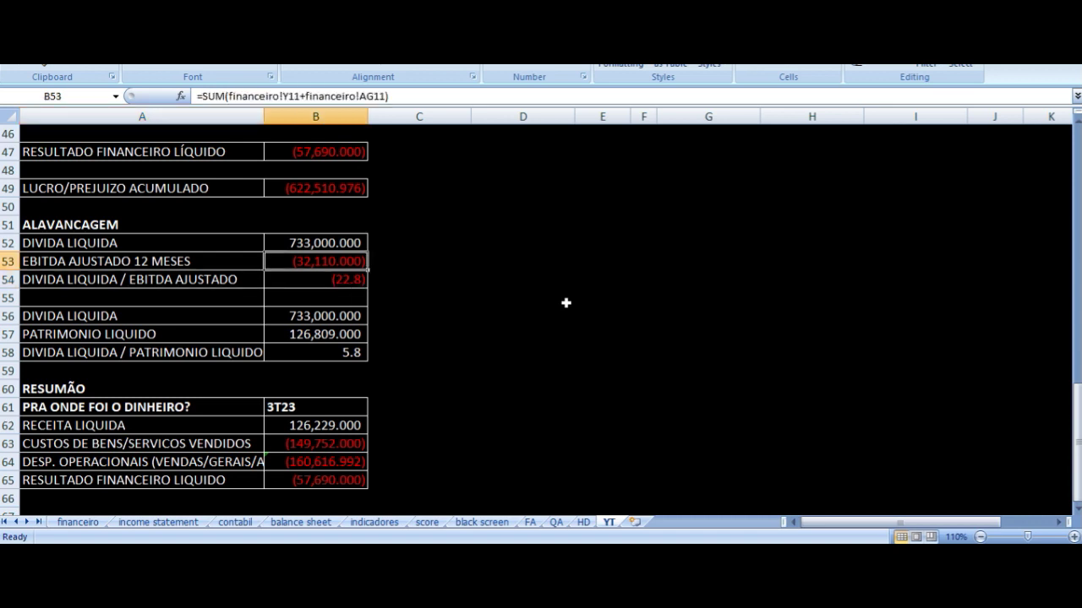
pyautogui.press('Left')
pyautogui.press('Right')
# Go through the second ALAVANCAGEM block from DIVIDA LIQUIDA to the DIVIDA LIQUIDA / PATRIMONIO LIQUIDO ratio value
pyautogui.press('Down')
pyautogui.press('Down')
pyautogui.press('Down')
pyautogui.press('Left')
pyautogui.press('Down')
pyautogui.press('Down')
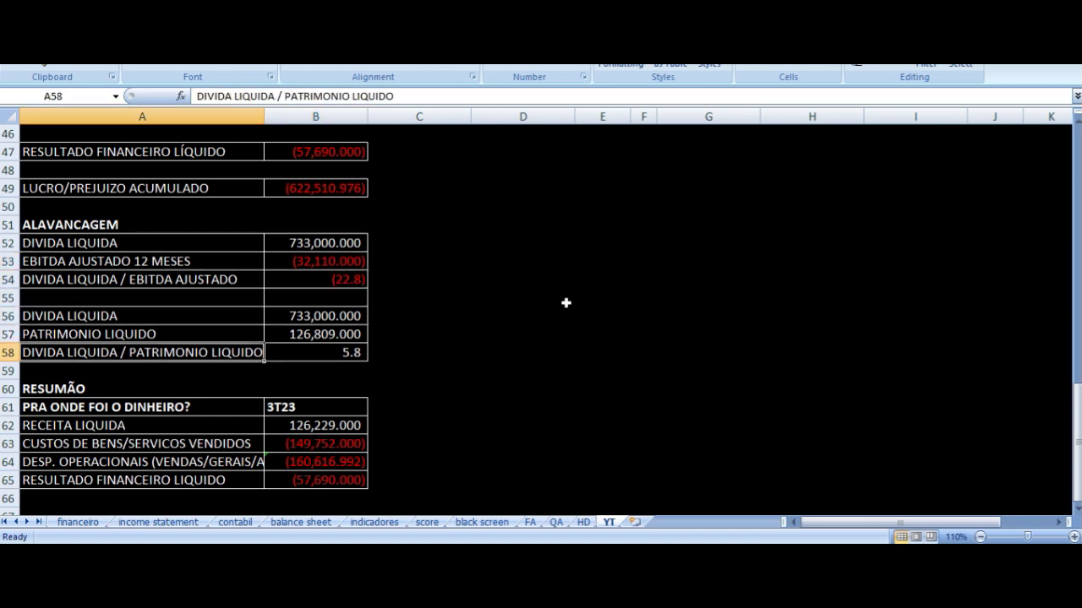
pyautogui.press('Right')
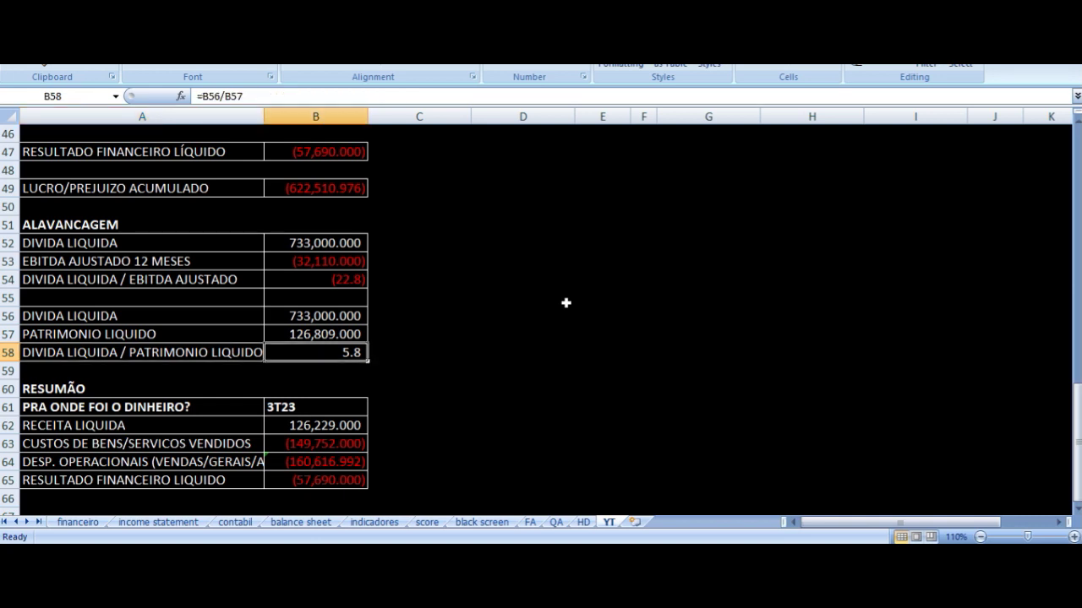
# Compare the DIVIDA LIQUIDA and PATRIMONIO LIQUIDO values behind the debt-to-equity ratio, ending on the ratio's label
pyautogui.press('Up')
pyautogui.press('Up')
pyautogui.press('Left')
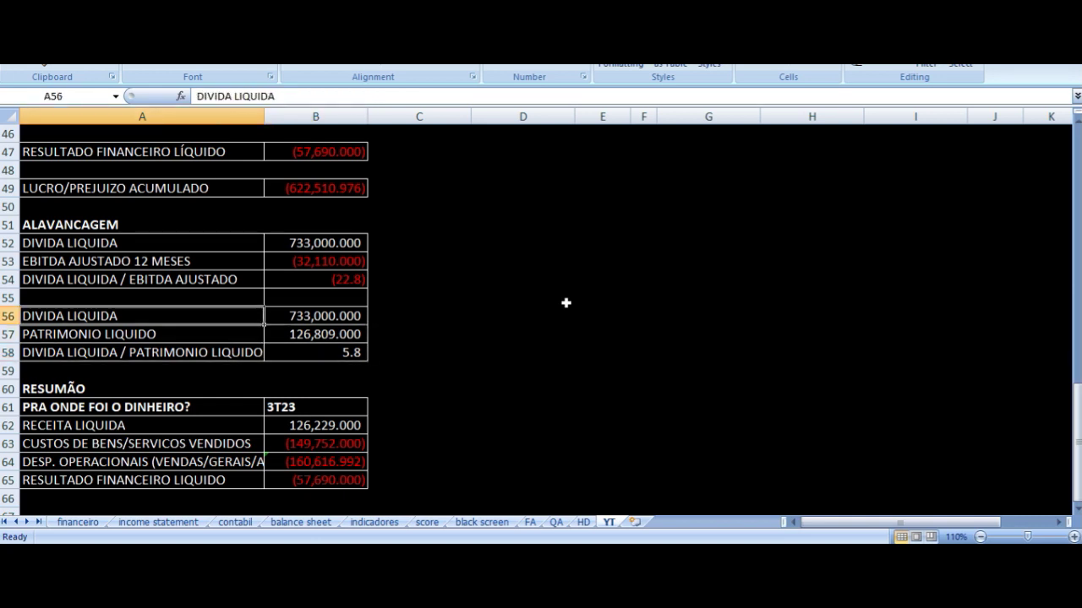
pyautogui.press('Right')
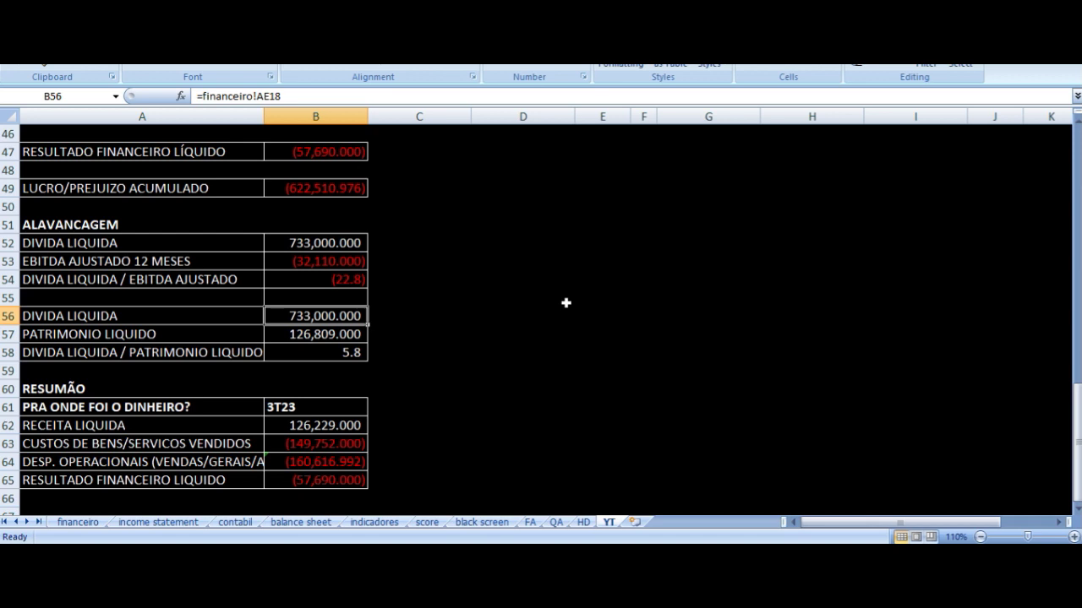
pyautogui.press('Down')
pyautogui.press('Left')
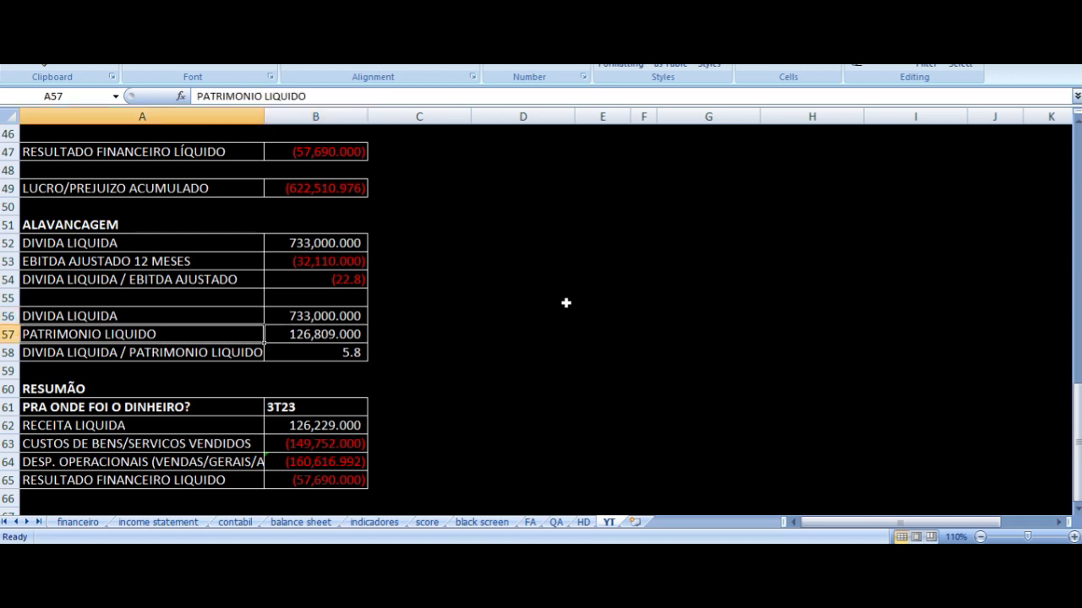
pyautogui.press('Right')
pyautogui.press('Up')
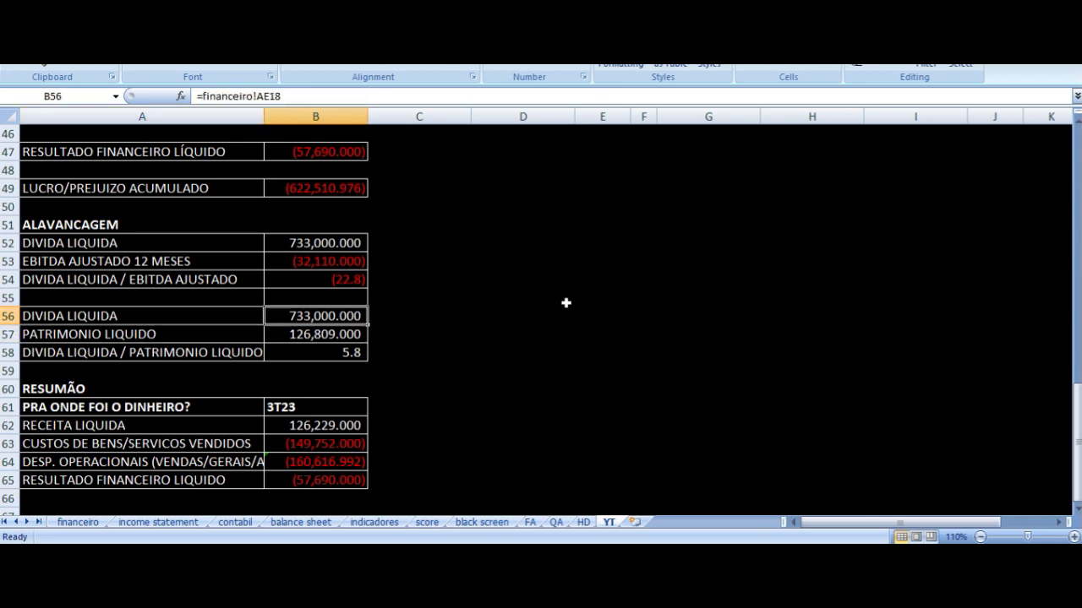
pyautogui.press('Down')
pyautogui.press('Down')
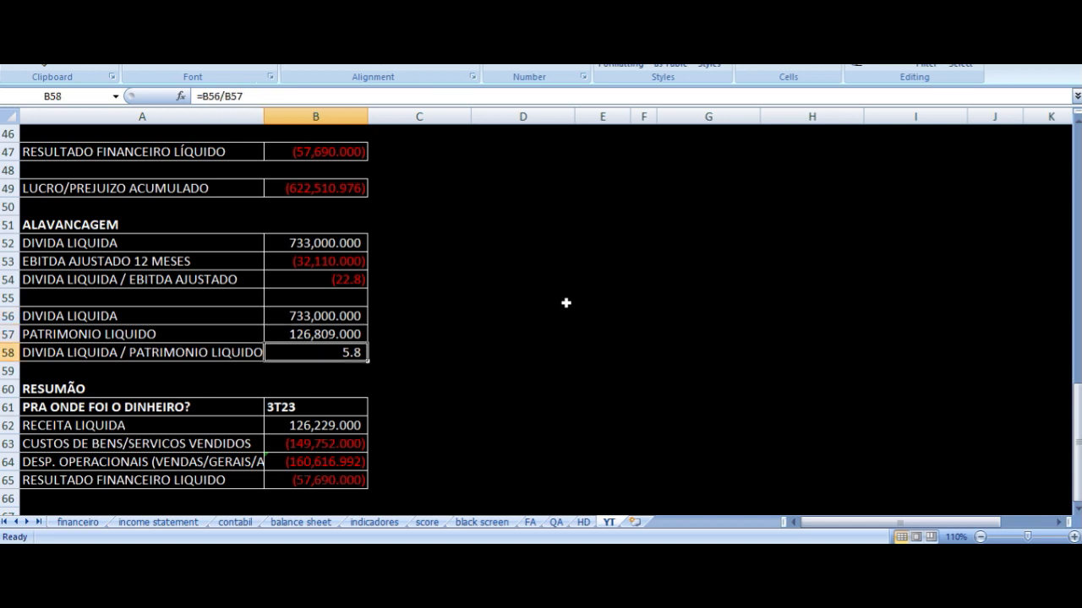
pyautogui.press('Left')
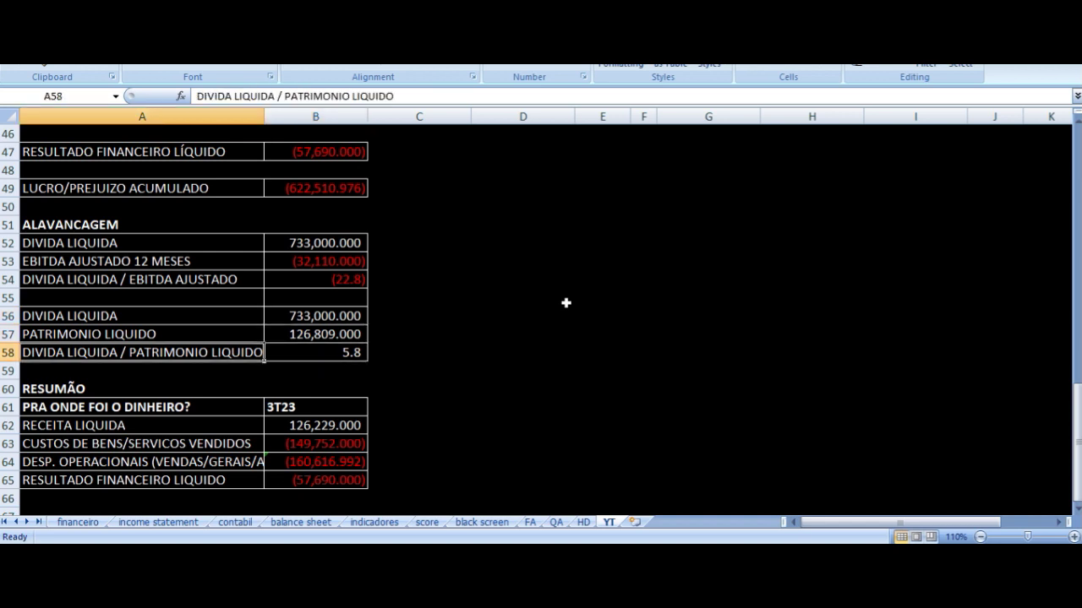
# Check the RESUMÃO table's RECEITA LIQUIDA against the 3T23 RECEITA LIQUIDA in the 2T23/3T23 comparison table
pyautogui.scroll(-2, 498, 303)
pyautogui.click(314, 316)
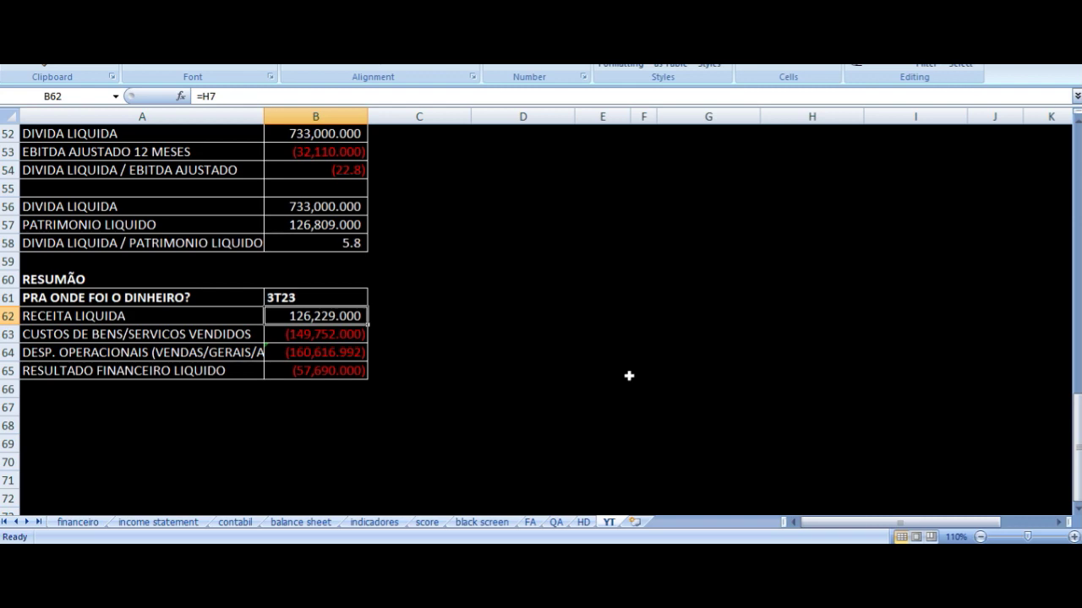
pyautogui.scroll(17, 628, 340)
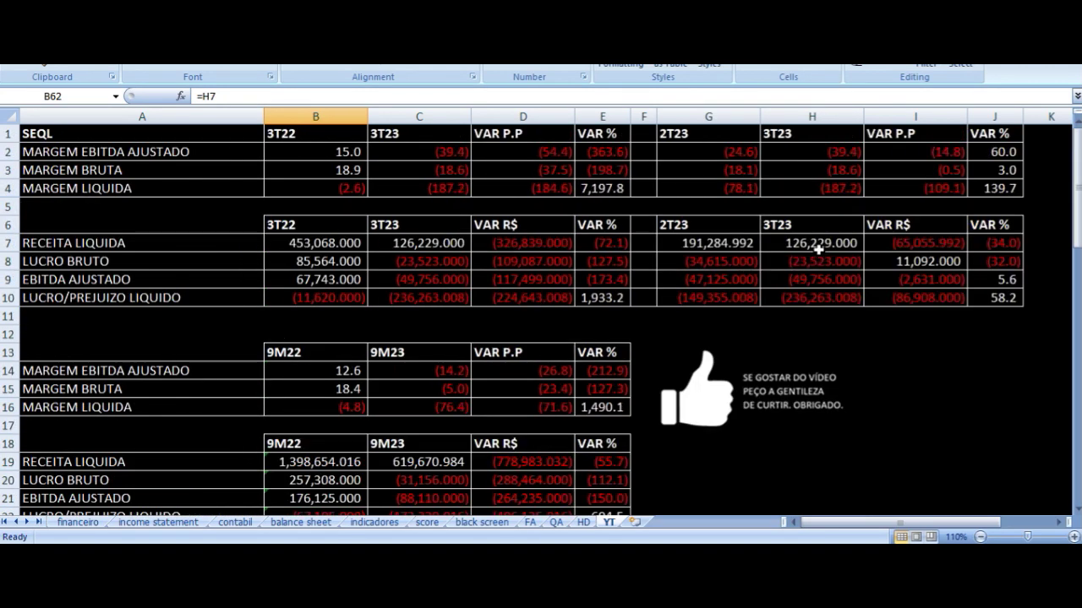
pyautogui.click(813, 243)
pyautogui.scroll(-17, 615, 276)
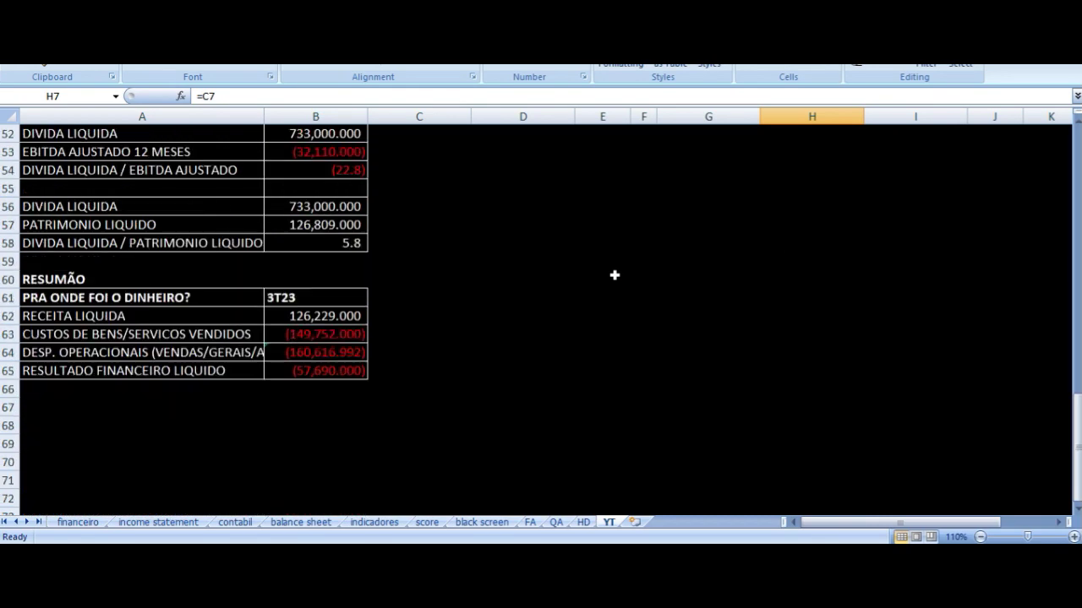
# Compare CUSTOS DE BENS/SERVICOS VENDIDOS with RECEITA LIQUIDA in RESUMÃO by selecting both values to see their sum
pyautogui.click(321, 337)
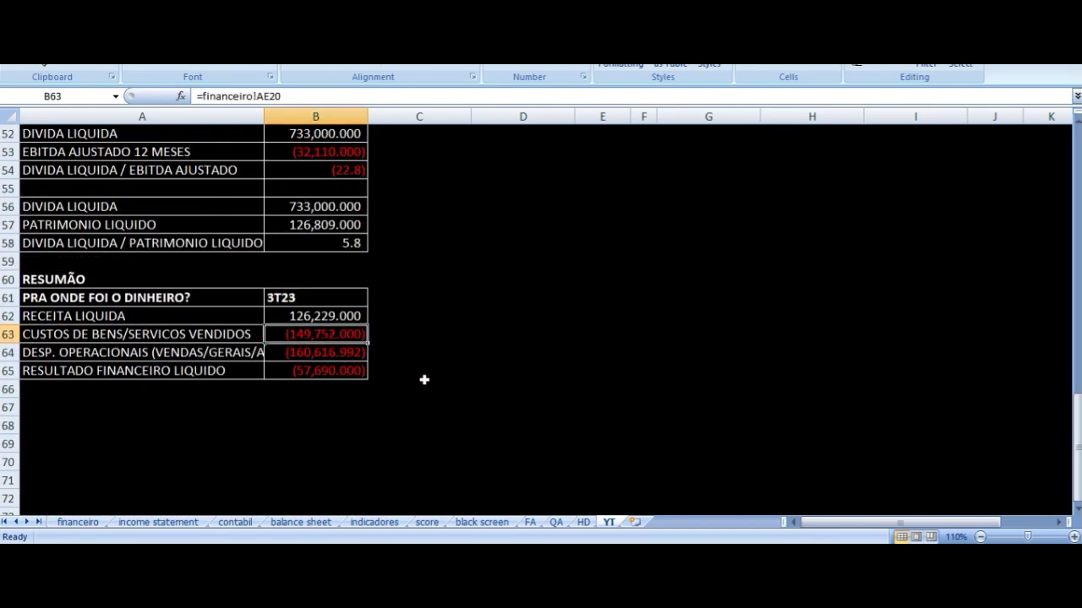
pyautogui.press('Left')
pyautogui.press('Right')
pyautogui.click(332, 314)
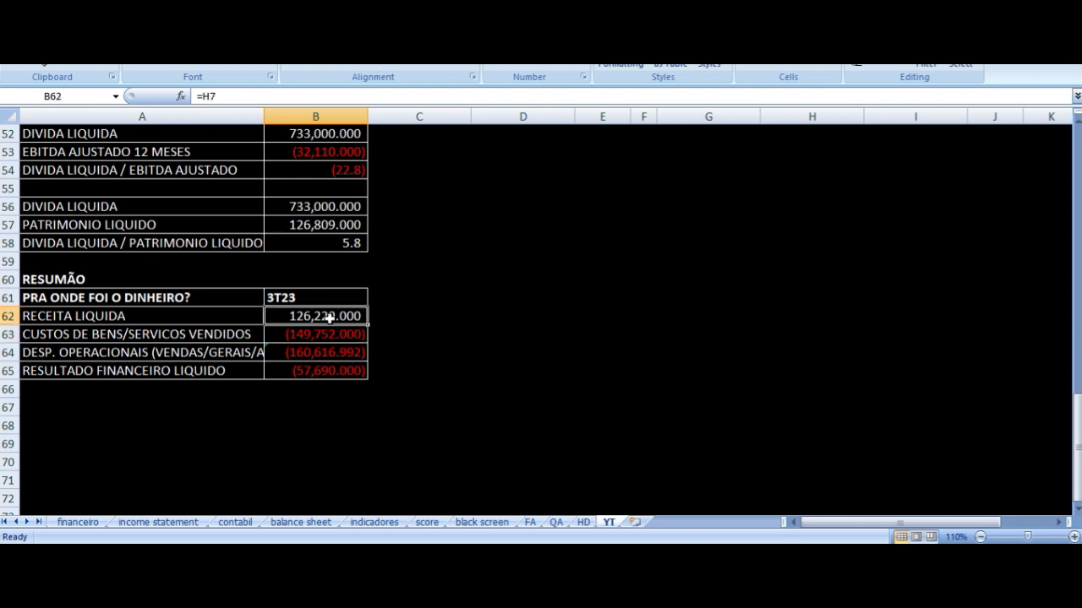
pyautogui.moveTo(325, 323); pyautogui.dragTo(323, 327)
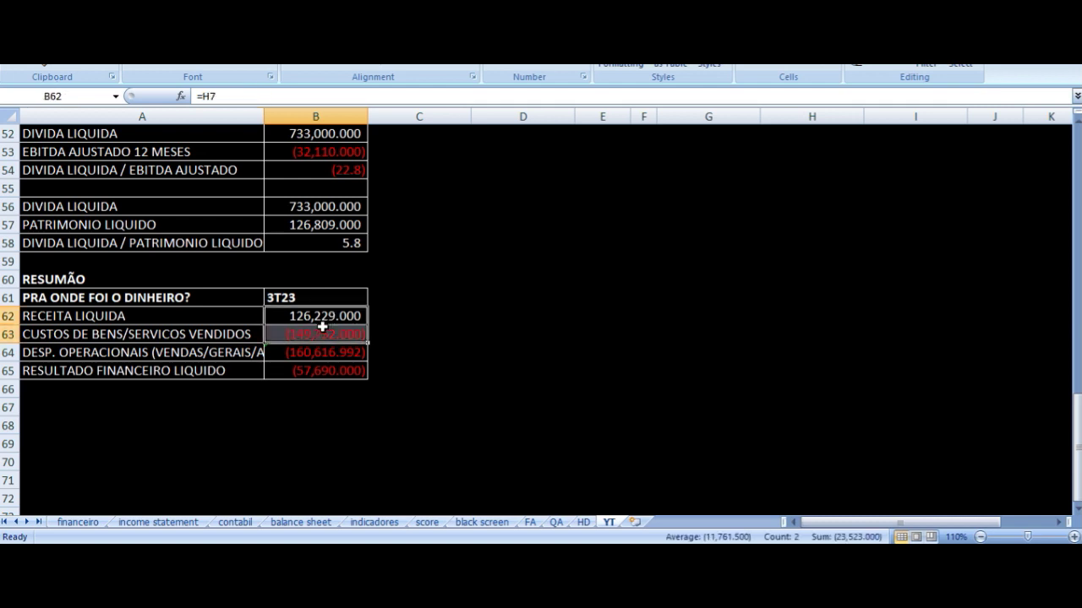
# Look at the RECEITA LIQUIDA label in RESUMÃO and compare RECEITA LIQUIDA between 9M22 and 9M23
pyautogui.click(244, 314)
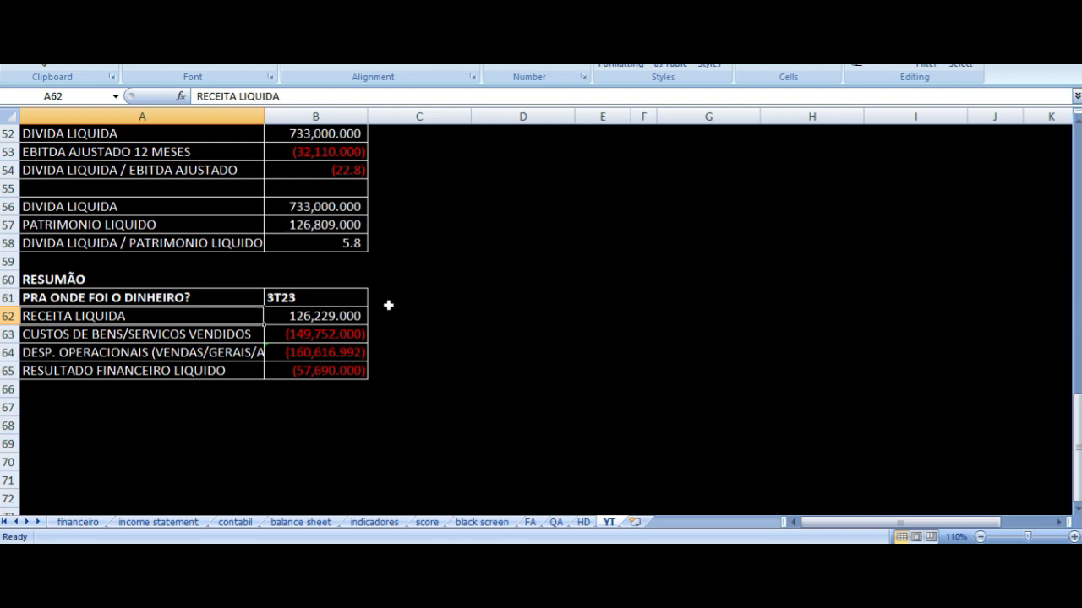
pyautogui.scroll(14, 451, 282)
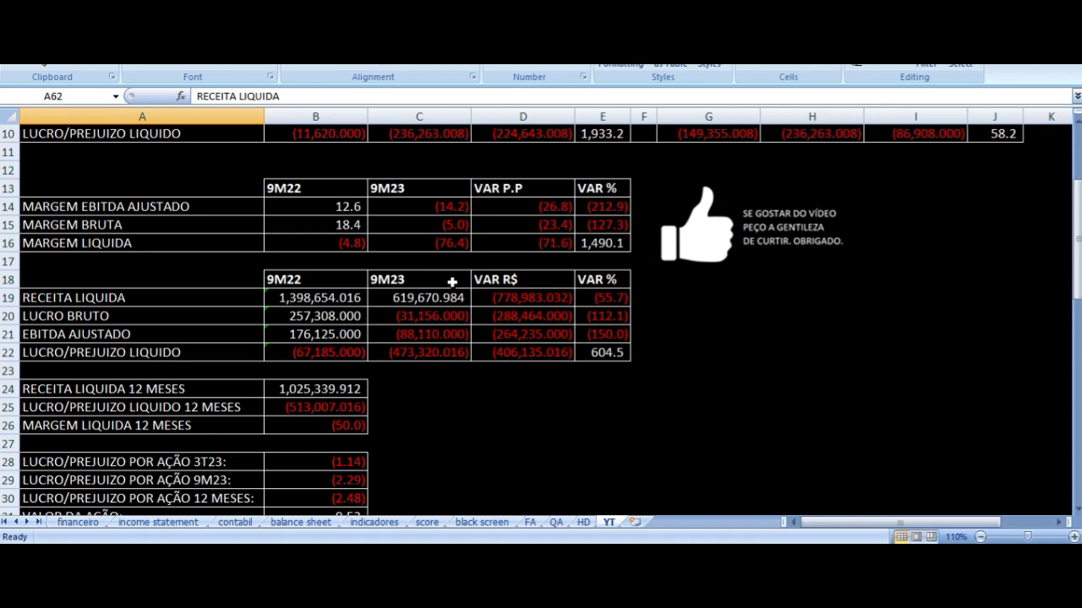
pyautogui.click(321, 296)
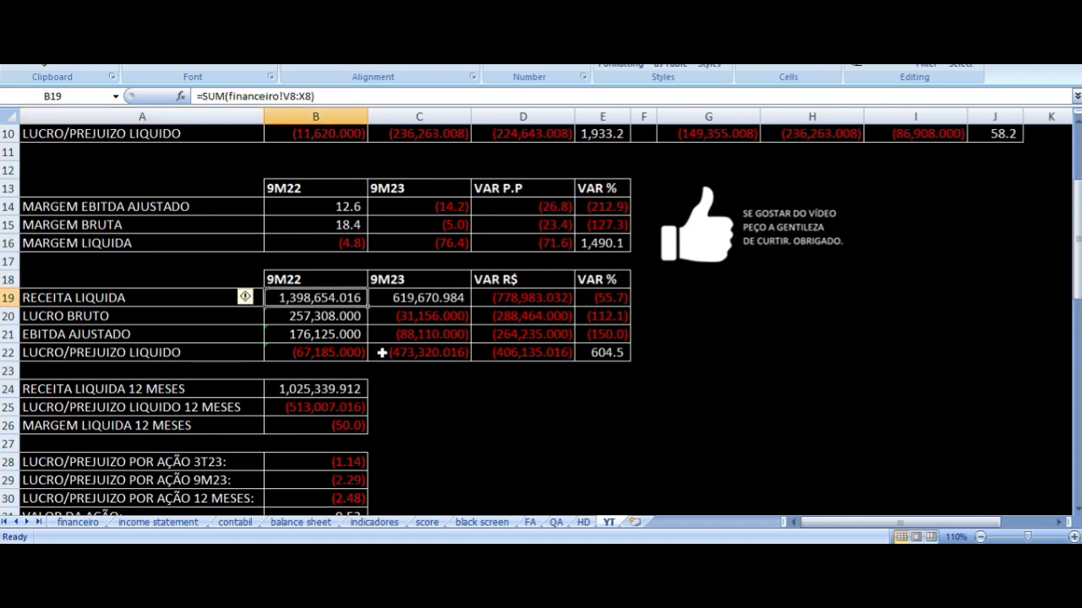
pyautogui.click(306, 278)
pyautogui.click(389, 279)
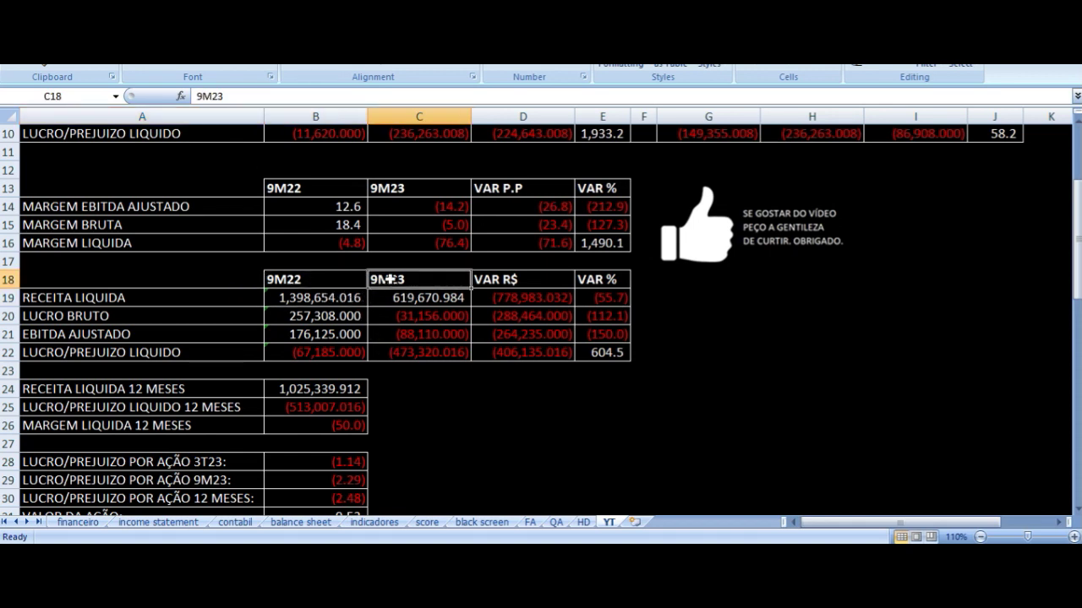
# Return to the RESUMÃO table and review the DESP. OPERACIONAIS and RESULTADO FINANCEIRO LIQUIDO values
pyautogui.scroll(-10, 389, 279)
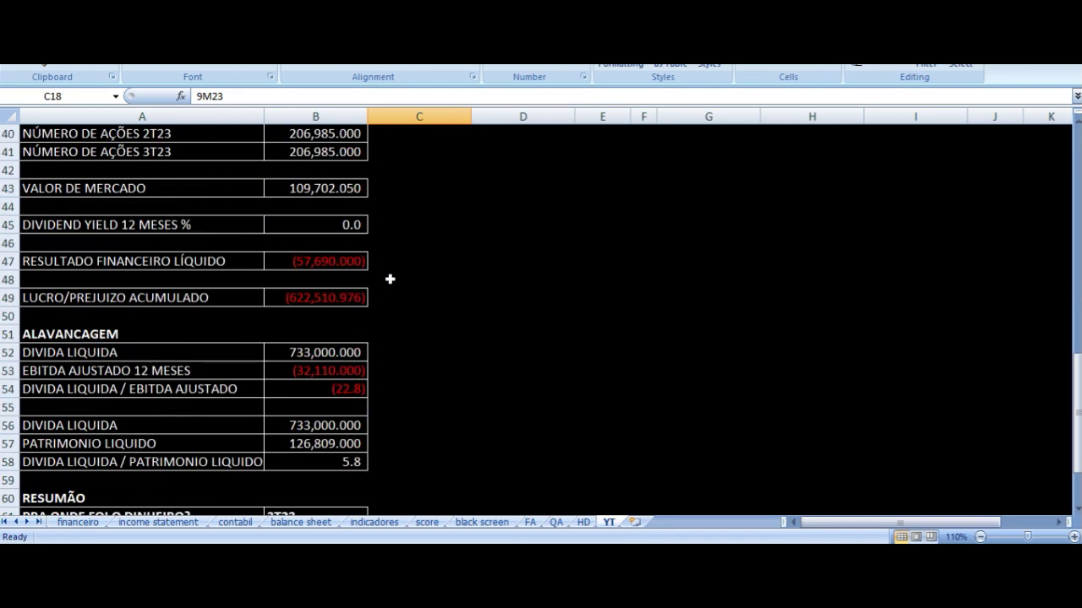
pyautogui.scroll(-3, 389, 278)
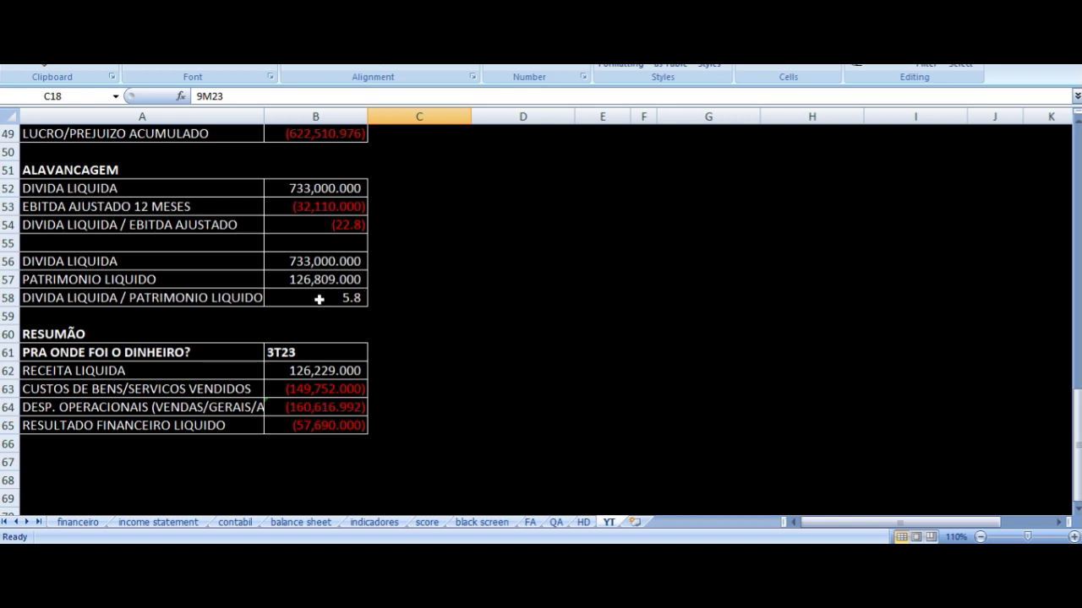
pyautogui.scroll(-1, 319, 299)
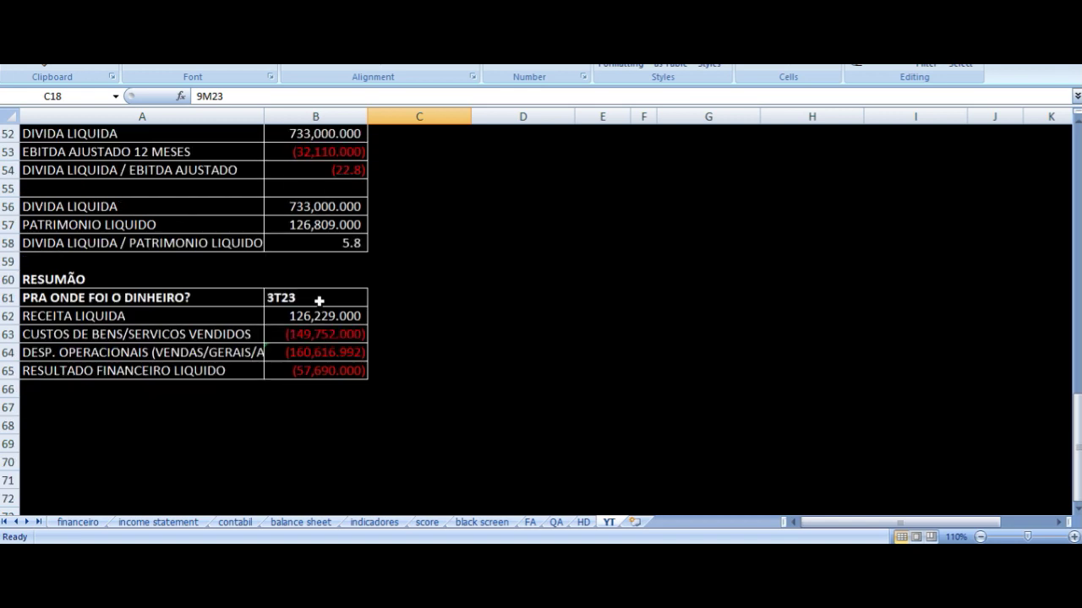
pyautogui.click(108, 354)
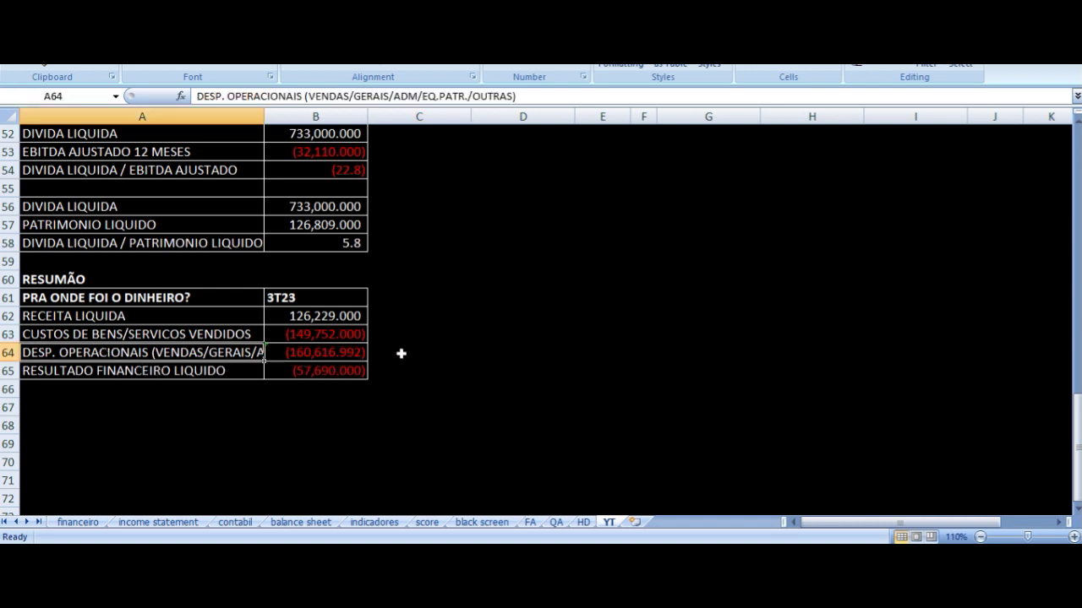
pyautogui.click(343, 350)
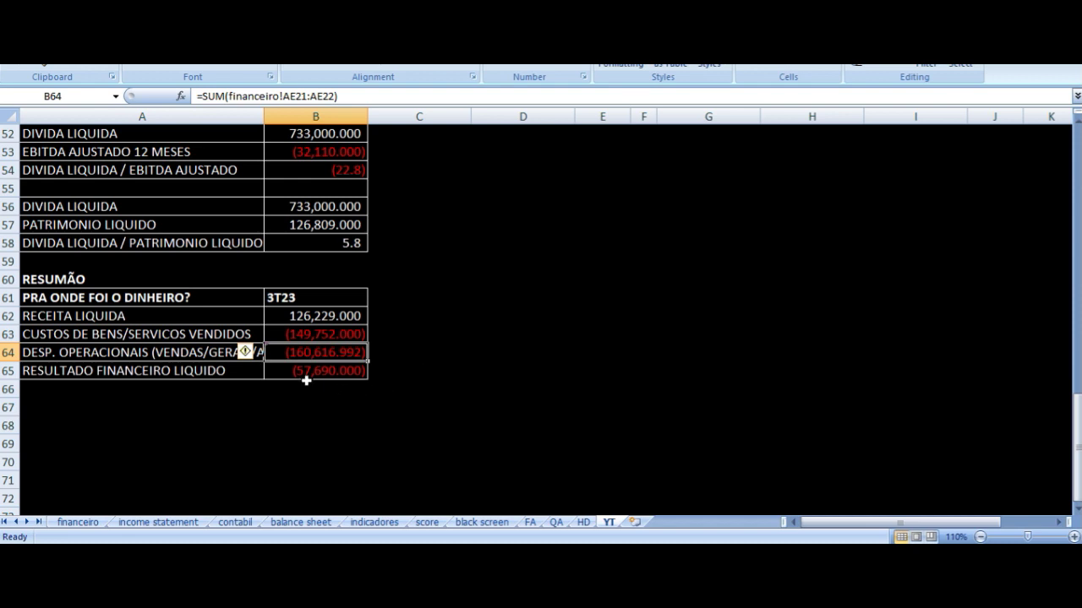
pyautogui.click(316, 372)
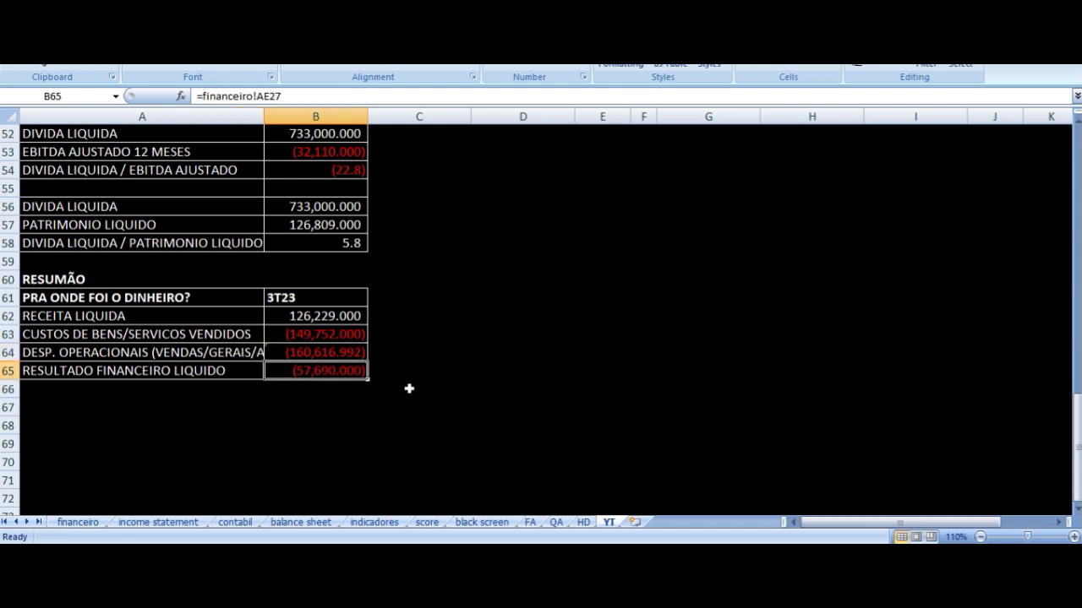
# Select the RESUMÃO costs, expenses and financial result to see their sum, and compare it with RECEITA LIQUIDA
pyautogui.click(321, 336)
pyautogui.moveTo(321, 336); pyautogui.dragTo(320, 389)
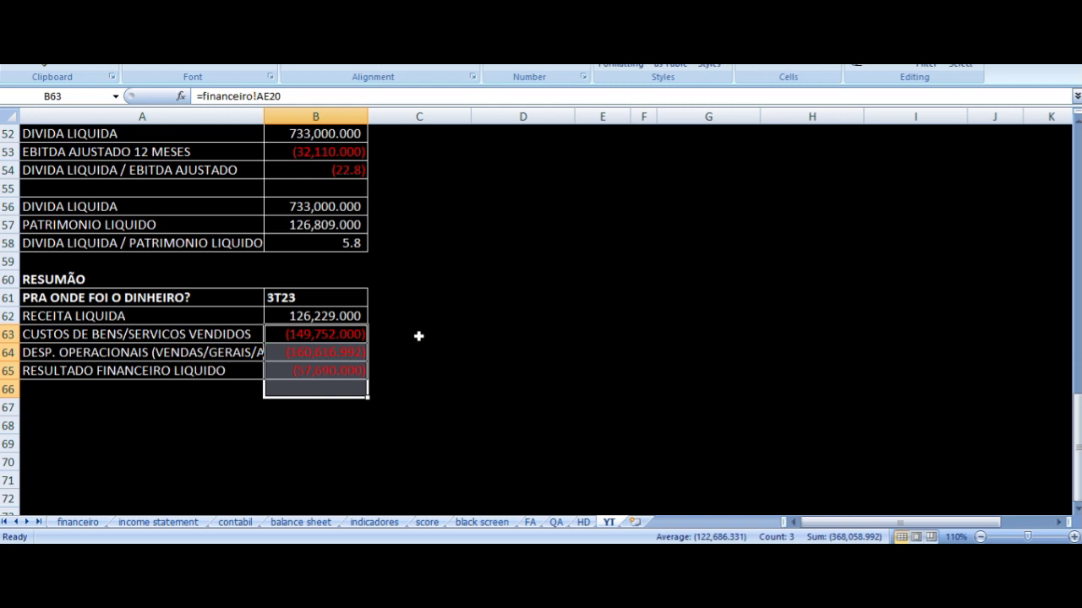
pyautogui.click(298, 317)
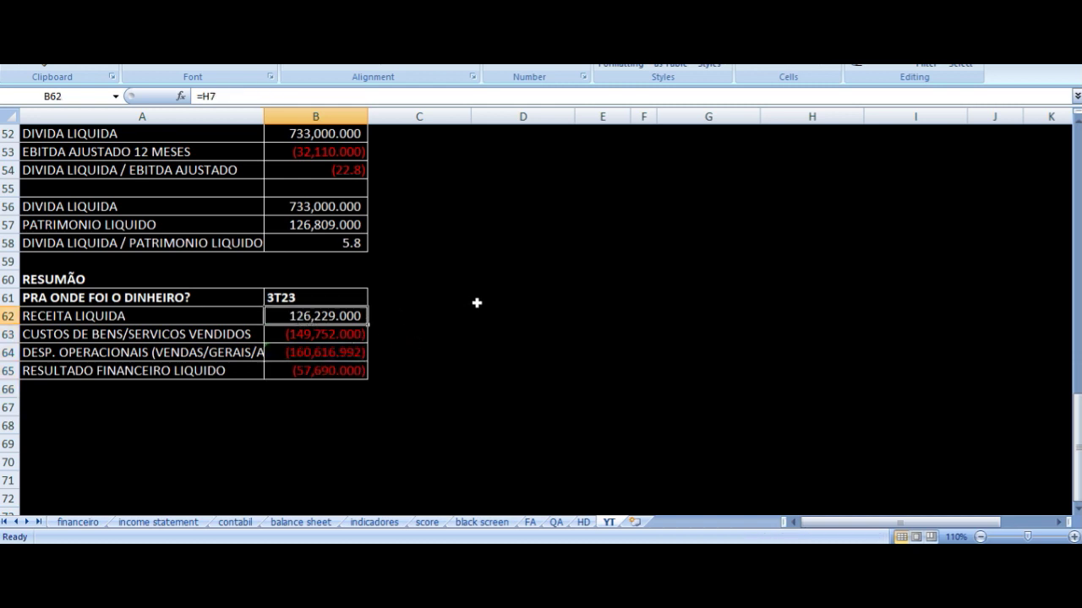
# Switch to the Google Sheets stock quotes and review SEQL3's 1/1/23 price, last price, and variation in R$ and percent
pyautogui.scroll(17, 475, 303)
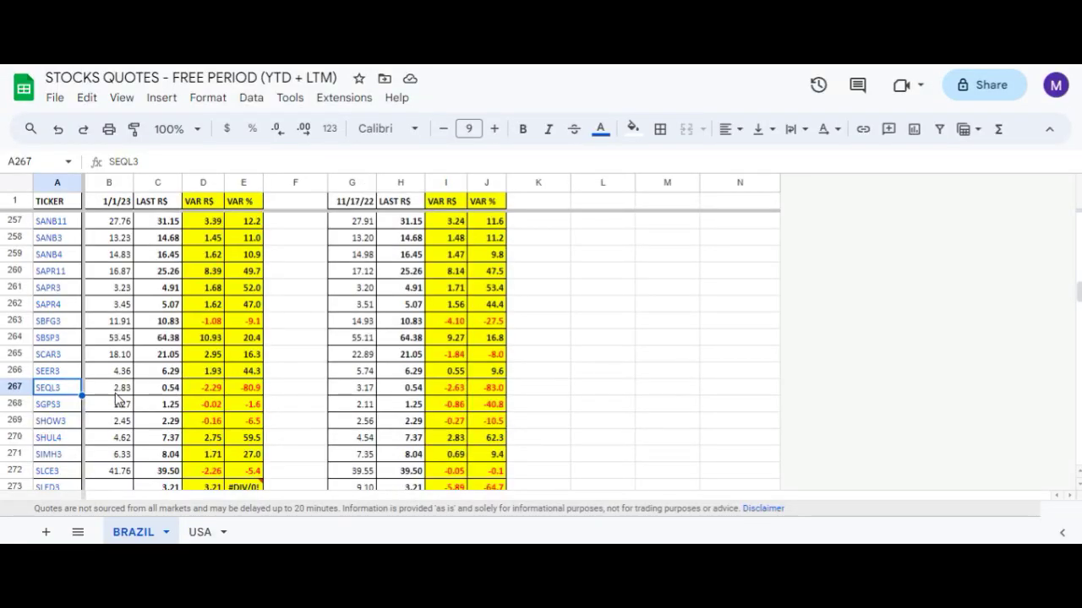
pyautogui.click(119, 399)
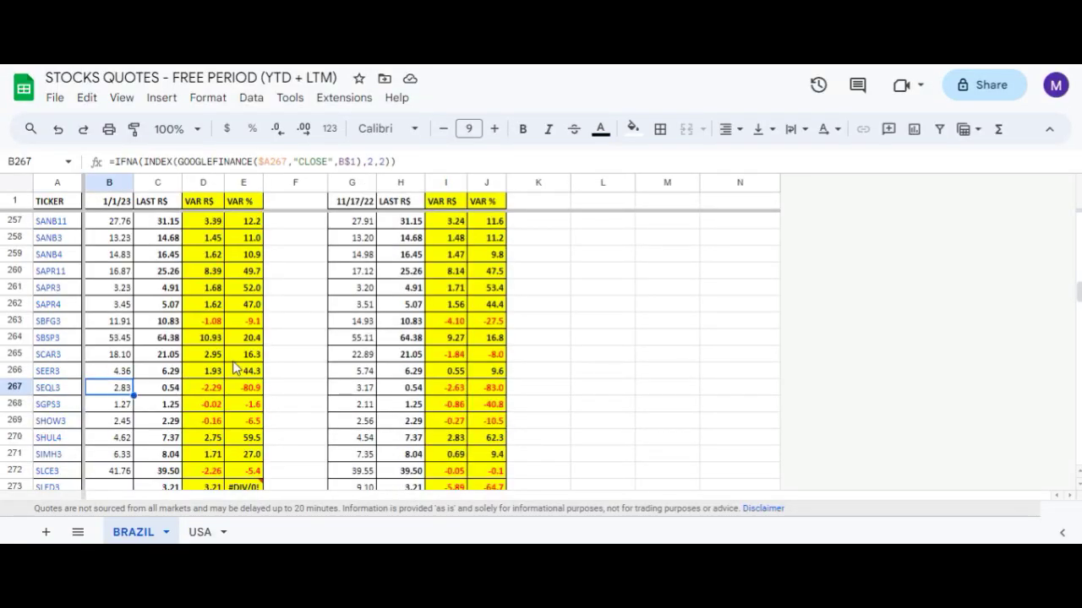
pyautogui.press('Left')
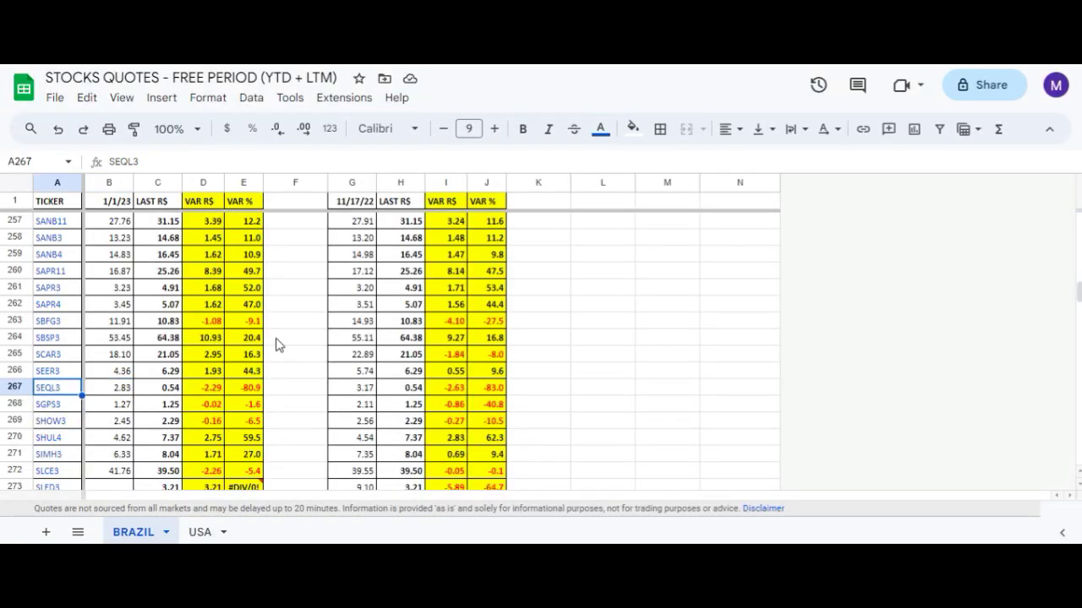
pyautogui.press('Right')
pyautogui.press('Right')
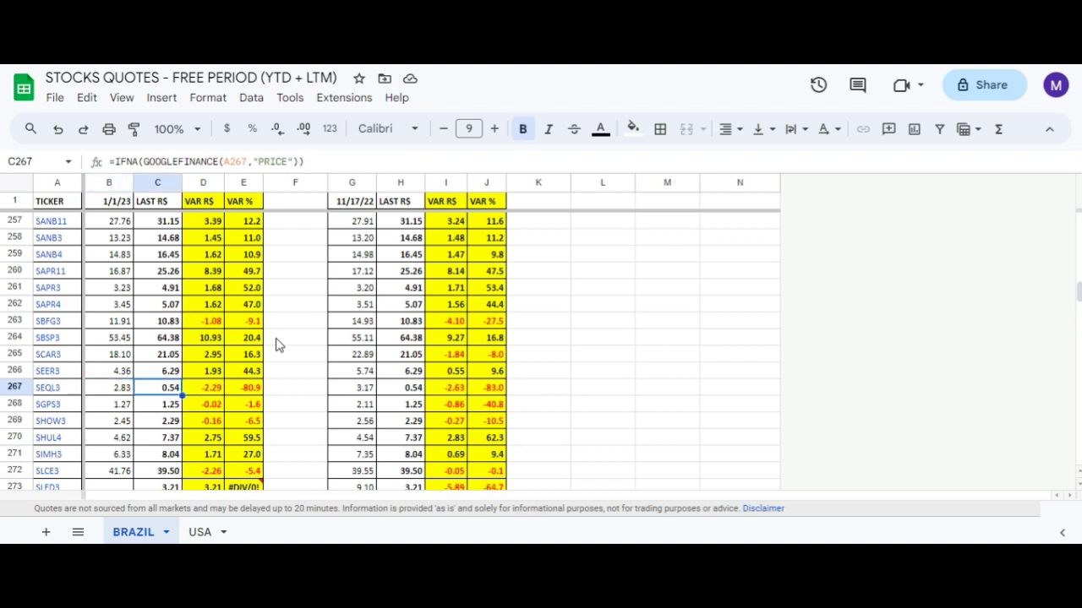
pyautogui.press('Right')
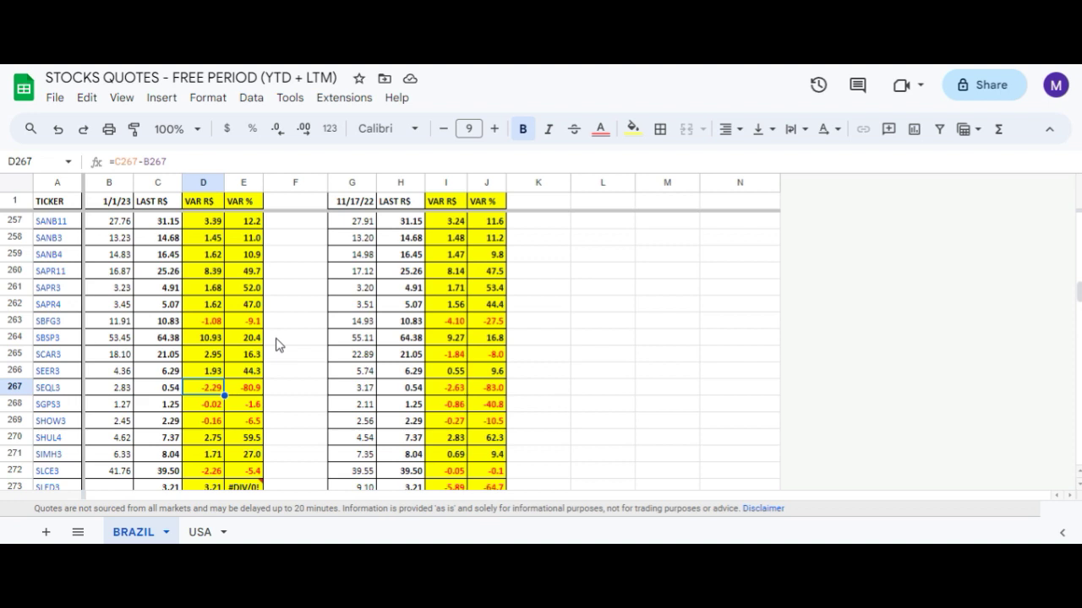
pyautogui.press('Right')
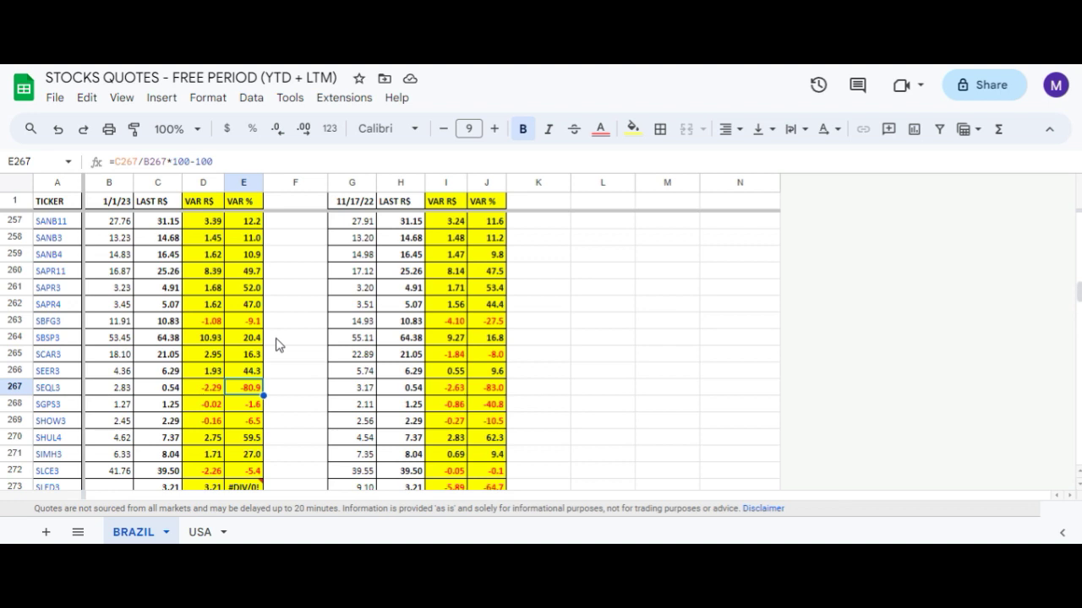
# Review SEQL3's 11/17/22 price against its last price, along with the variation in R$ and percent since that date
pyautogui.press('Right')
pyautogui.press('Right')
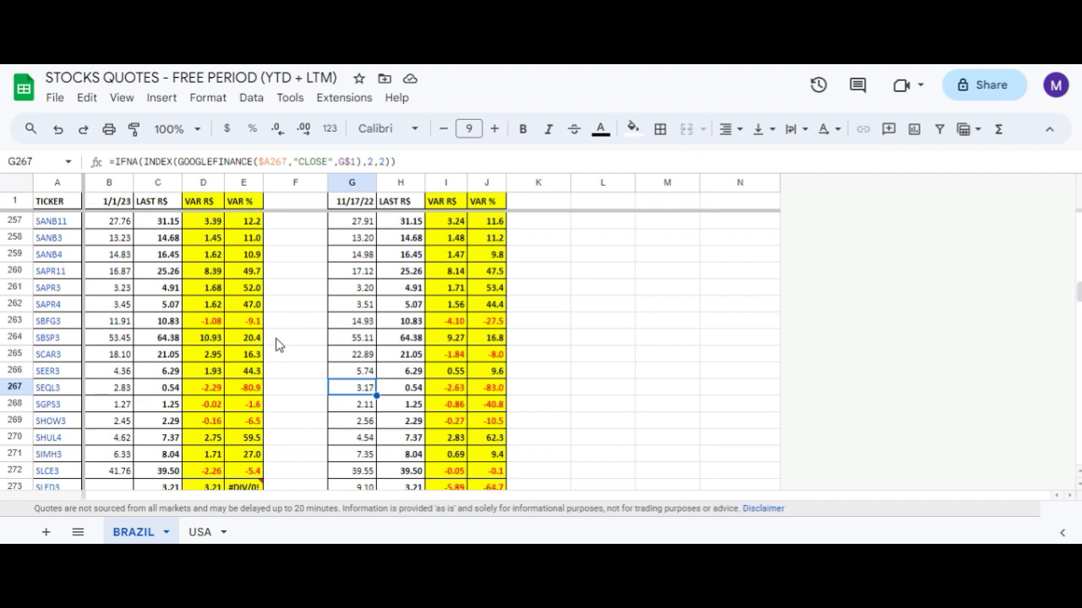
pyautogui.press('Right')
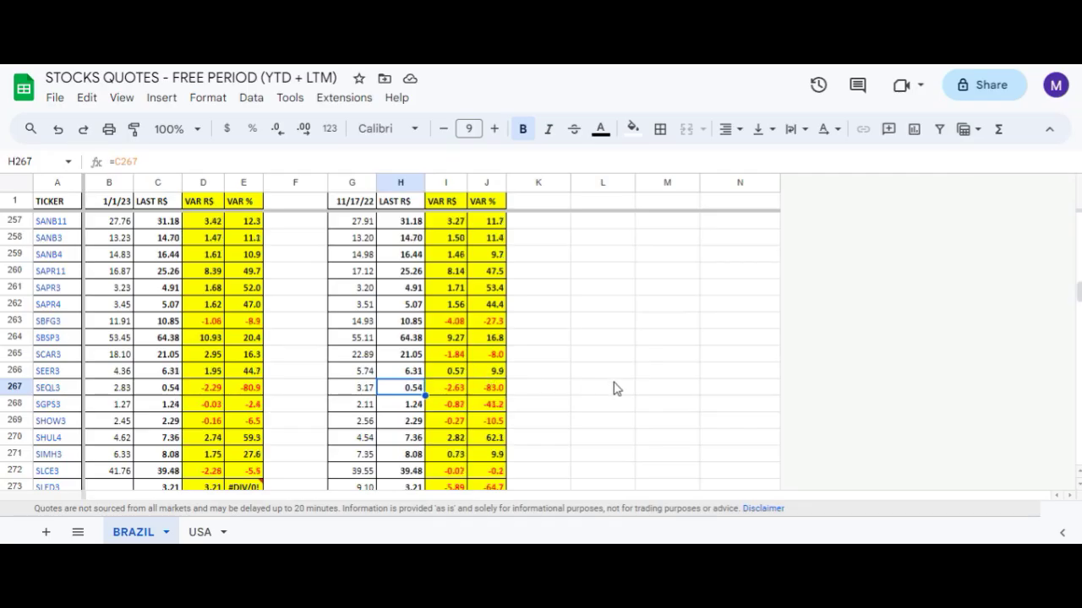
pyautogui.press('Left')
pyautogui.press('Right')
pyautogui.press('Right')
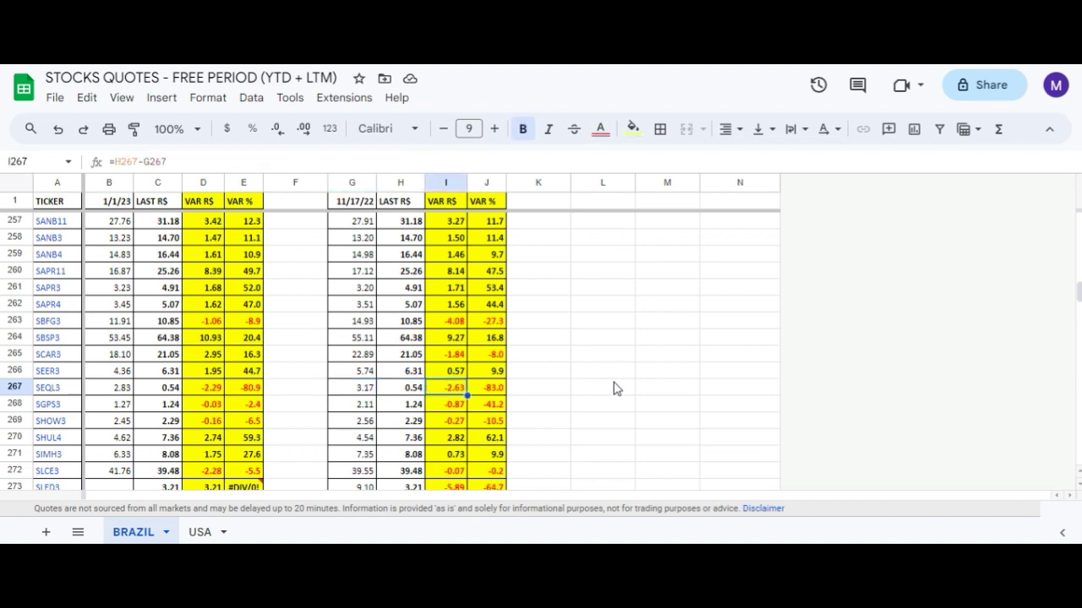
pyautogui.press('Right')
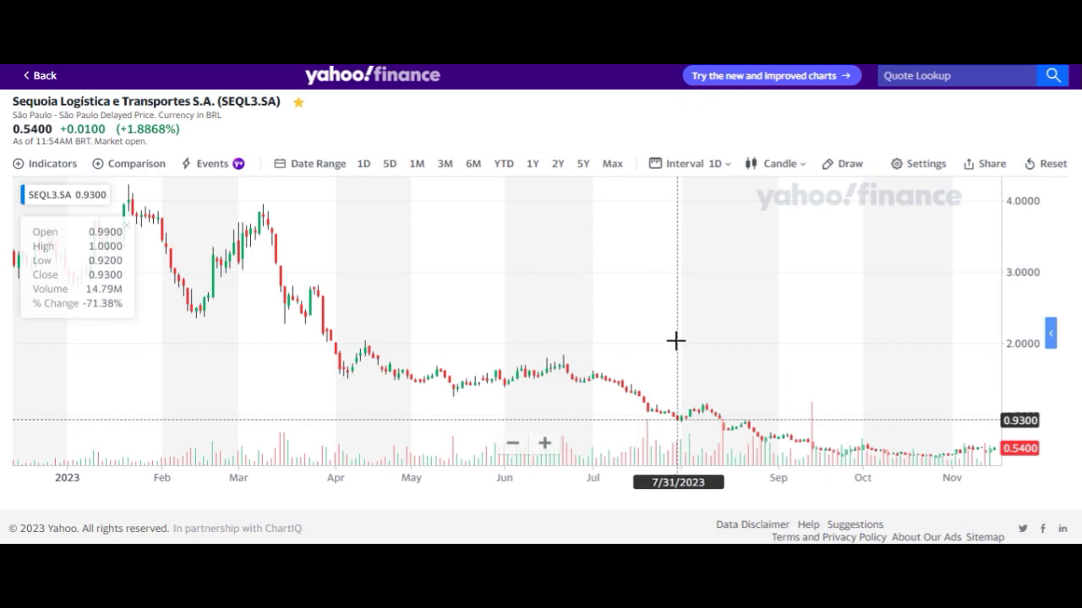
# Switch to the Yahoo Finance chart of SEQL3.SA and examine its full price history, including the most recent years
pyautogui.scroll(-10, 539, 348)
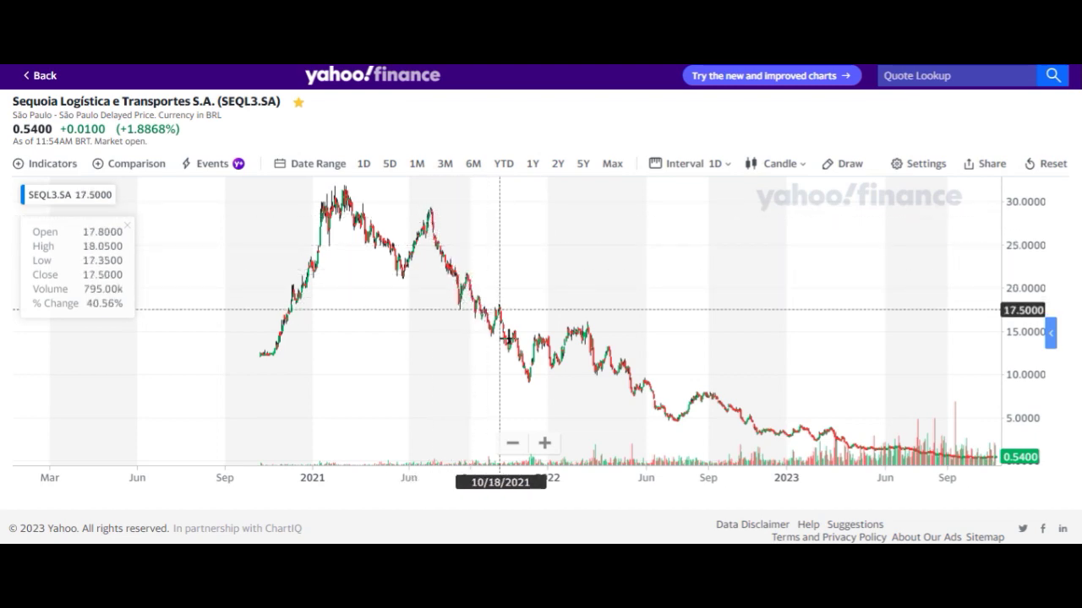
pyautogui.scroll(3, 745, 393)
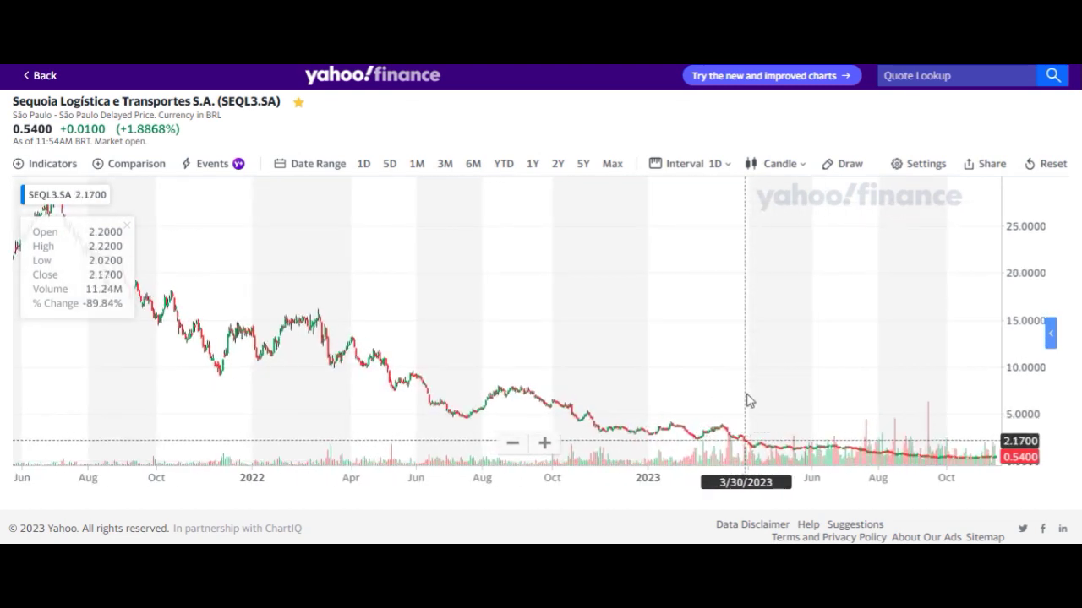
pyautogui.scroll(3, 698, 355)
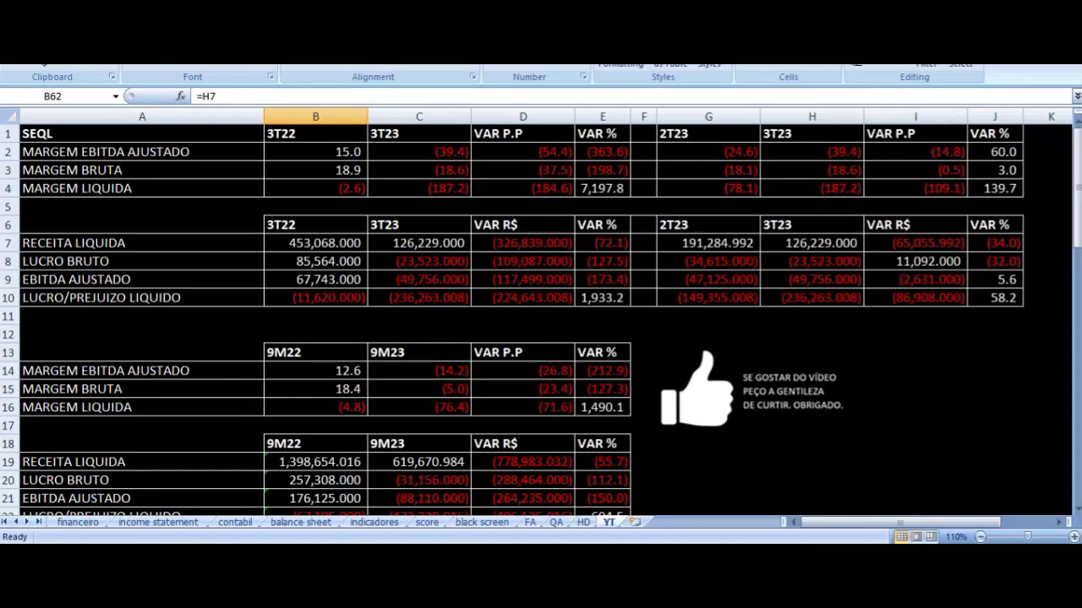
# Return to the SEQL results in the Excel YT sheet and skim the per-share, capital, market value and leverage rows
pyautogui.scroll(-8, 475, 355)
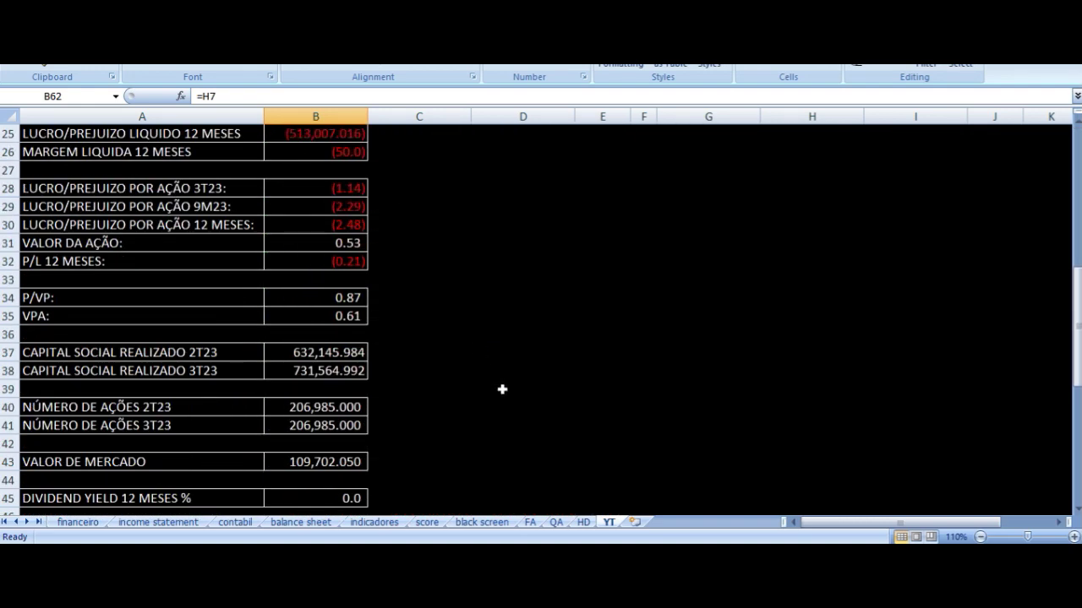
pyautogui.scroll(-4, 502, 389)
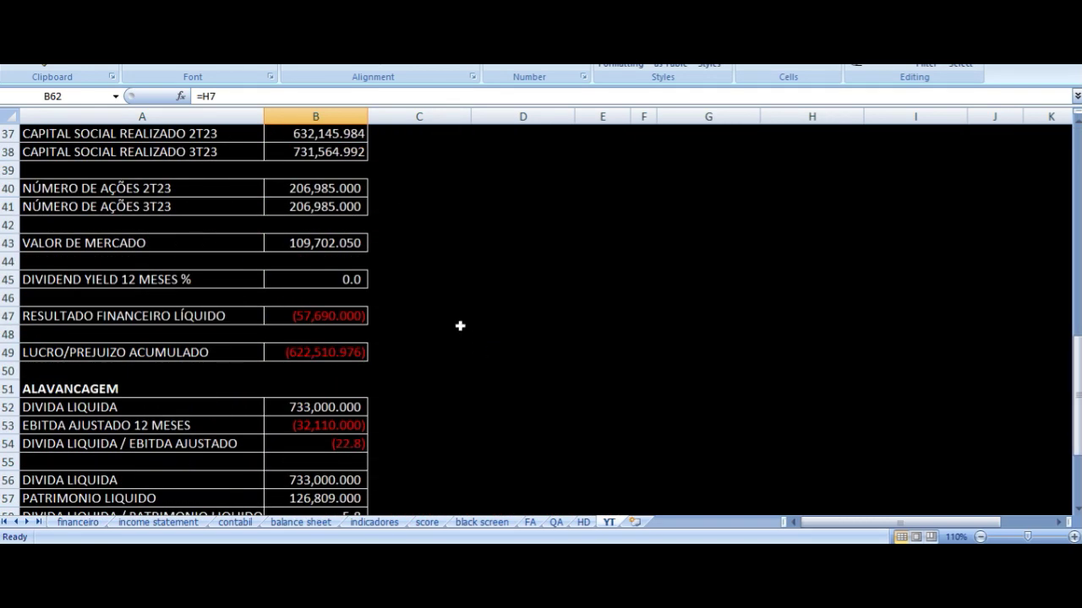
pyautogui.scroll(-3, 460, 325)
pyautogui.scroll(15, 483, 341)
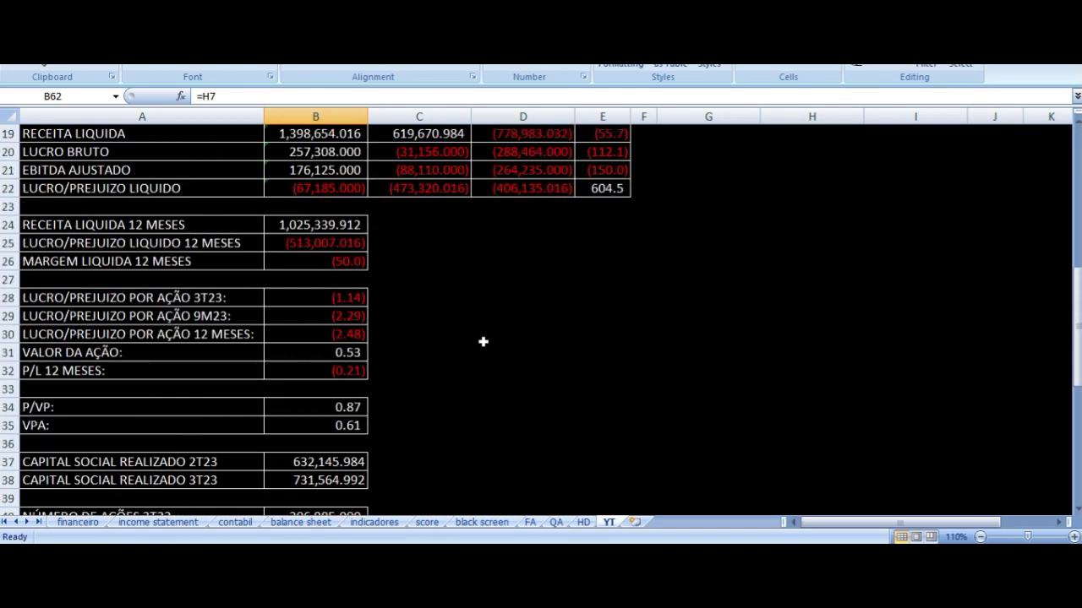